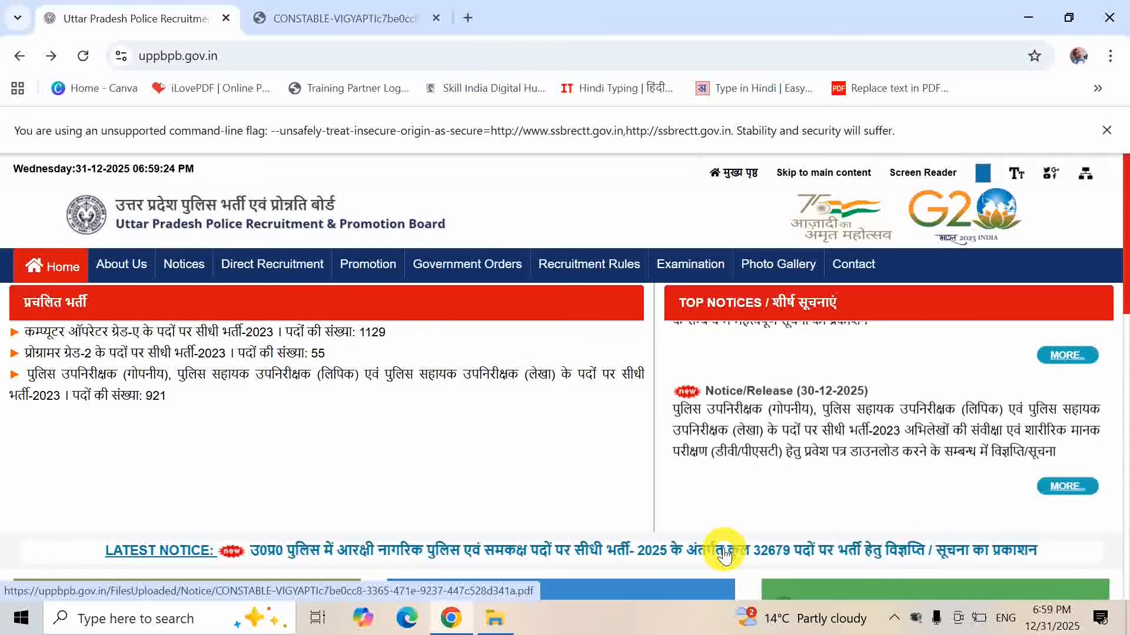
- Open the Constable recruitment 2025 notice PDF from the CONSTABLE-VIGYAPTI tab
click(346, 18)
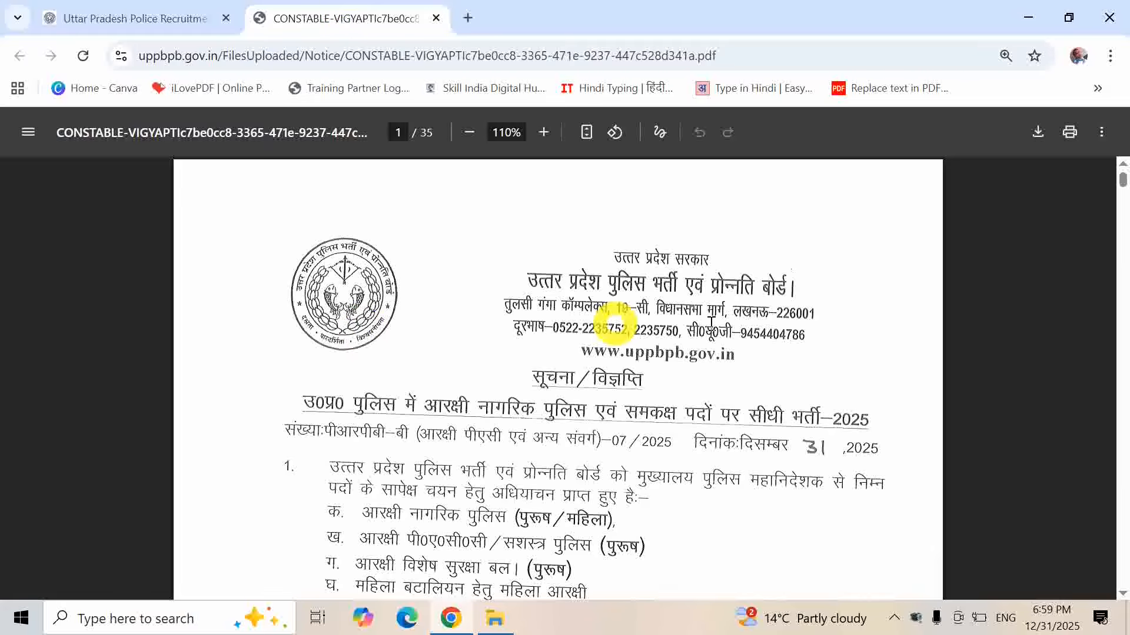
- Read the notice's vacancy tables and schedule down to section 2.8 on age limits, page 5
scroll(849, 330, down, 2)
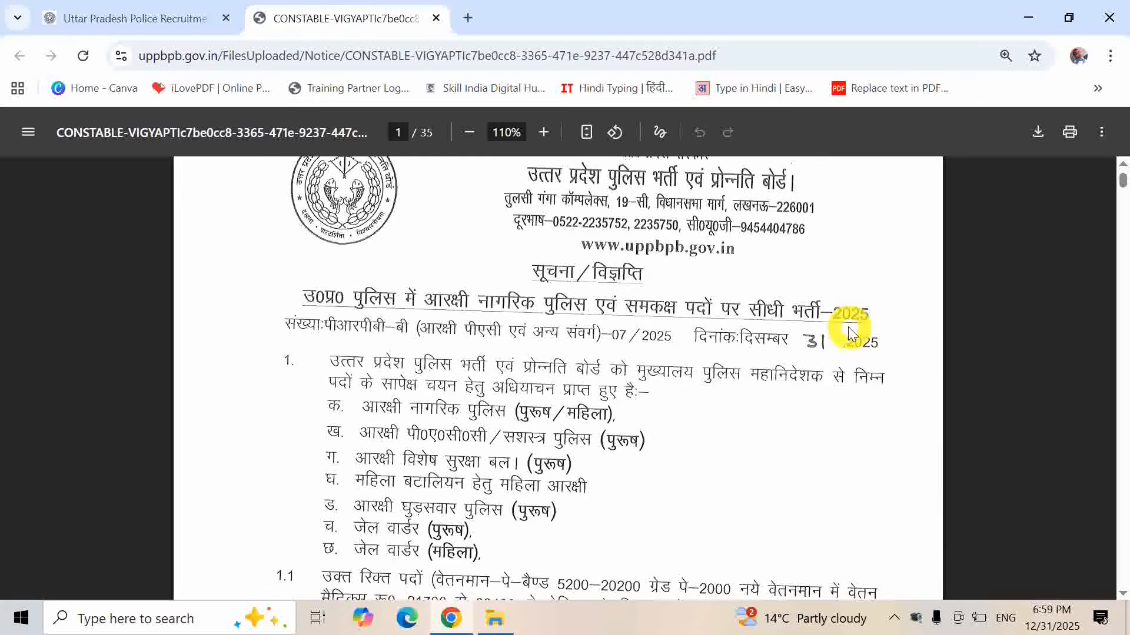
scroll(849, 330, up, 1)
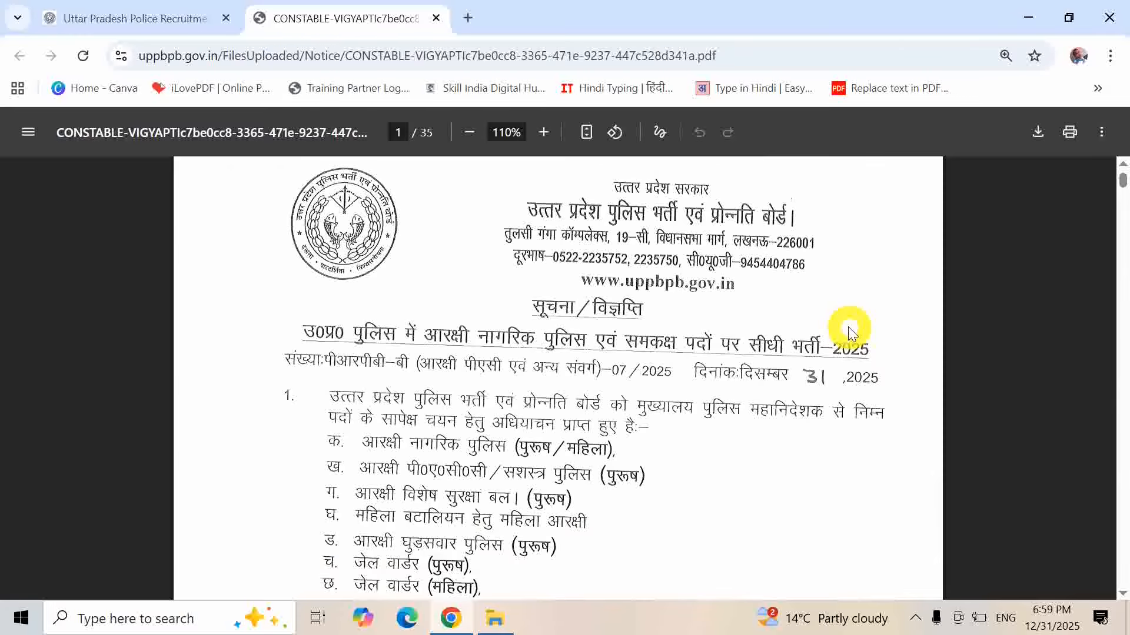
scroll(849, 330, down, 3)
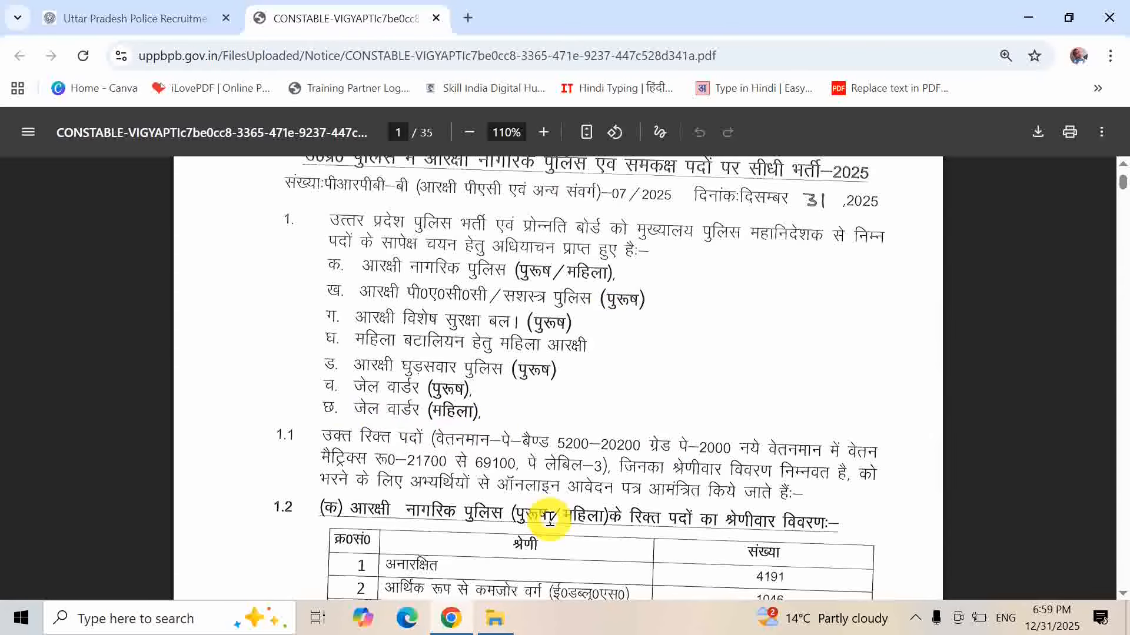
scroll(549, 519, down, 5)
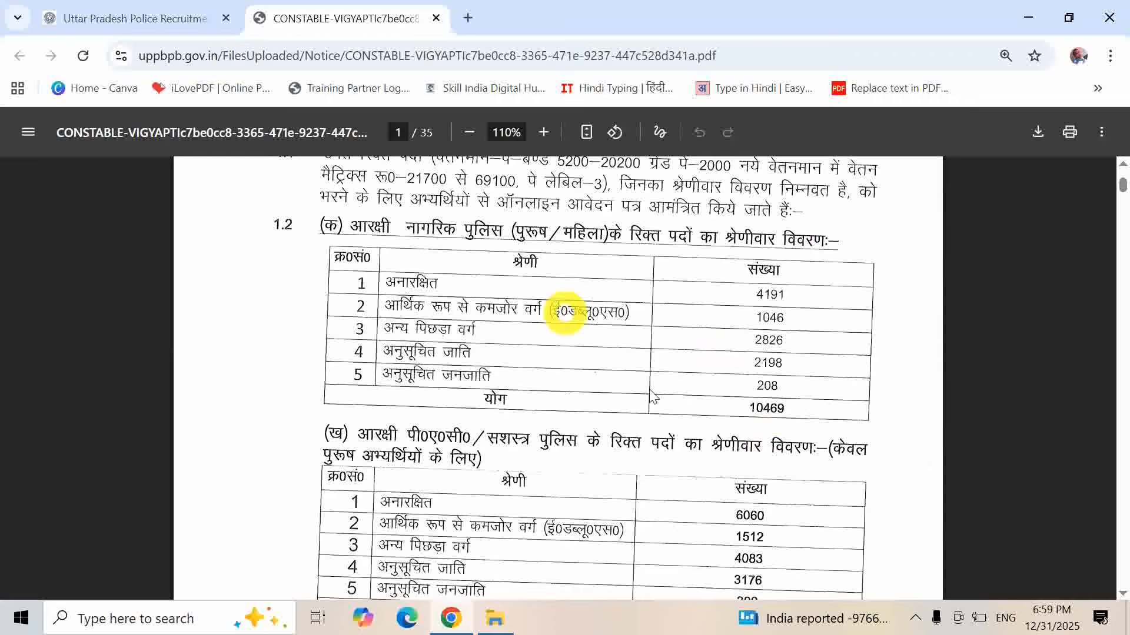
scroll(804, 544, down, 18)
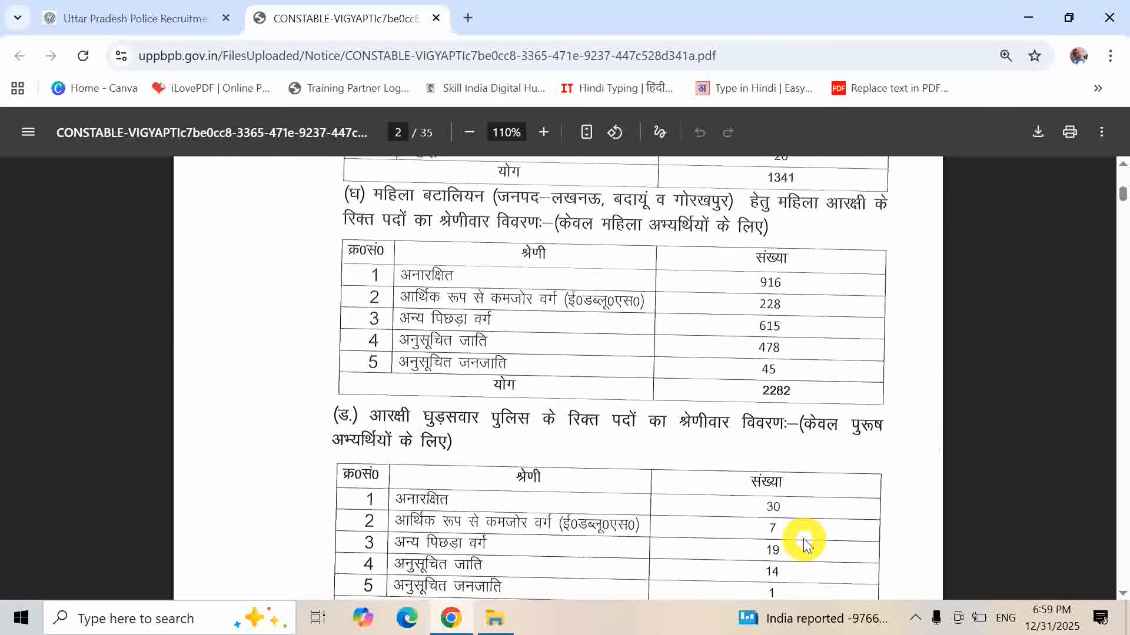
scroll(804, 545, down, 6)
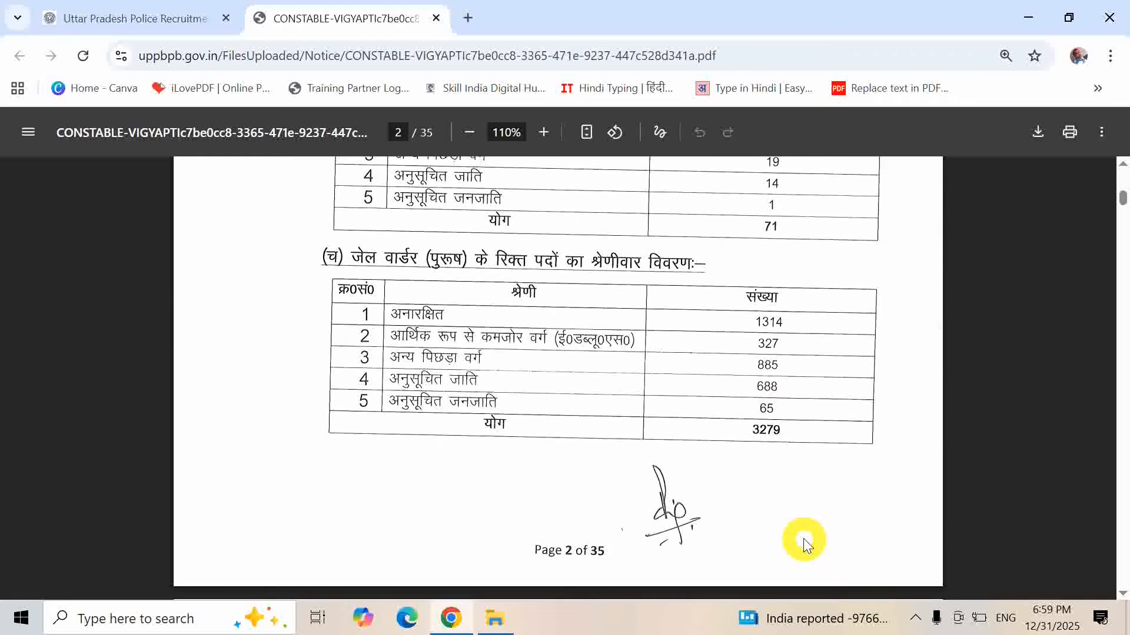
scroll(803, 538, down, 10)
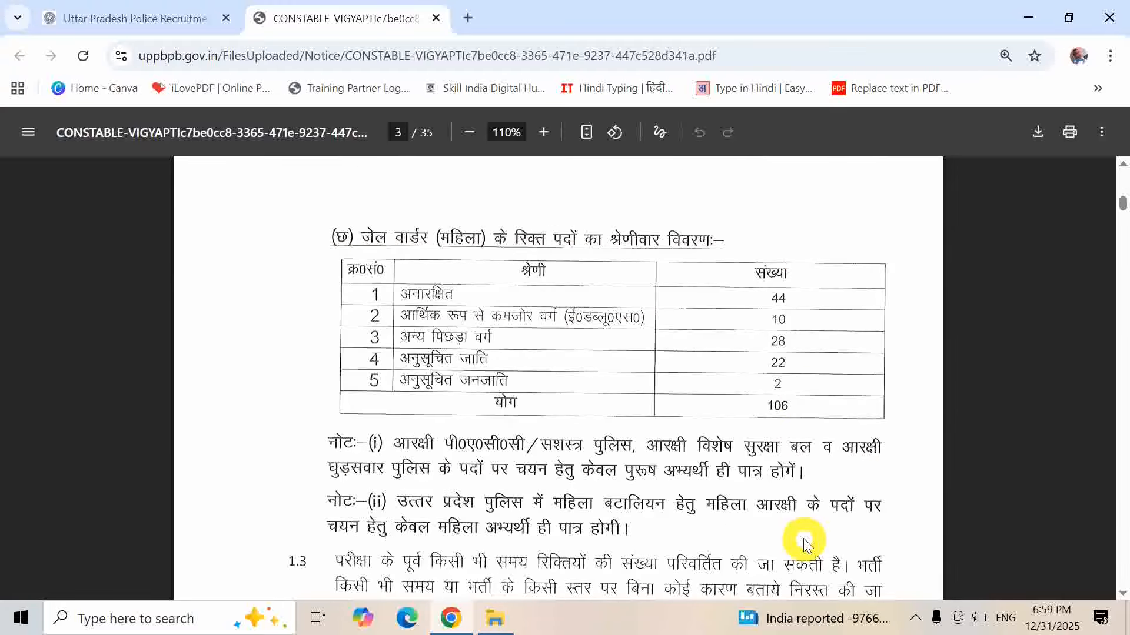
scroll(804, 544, down, 2)
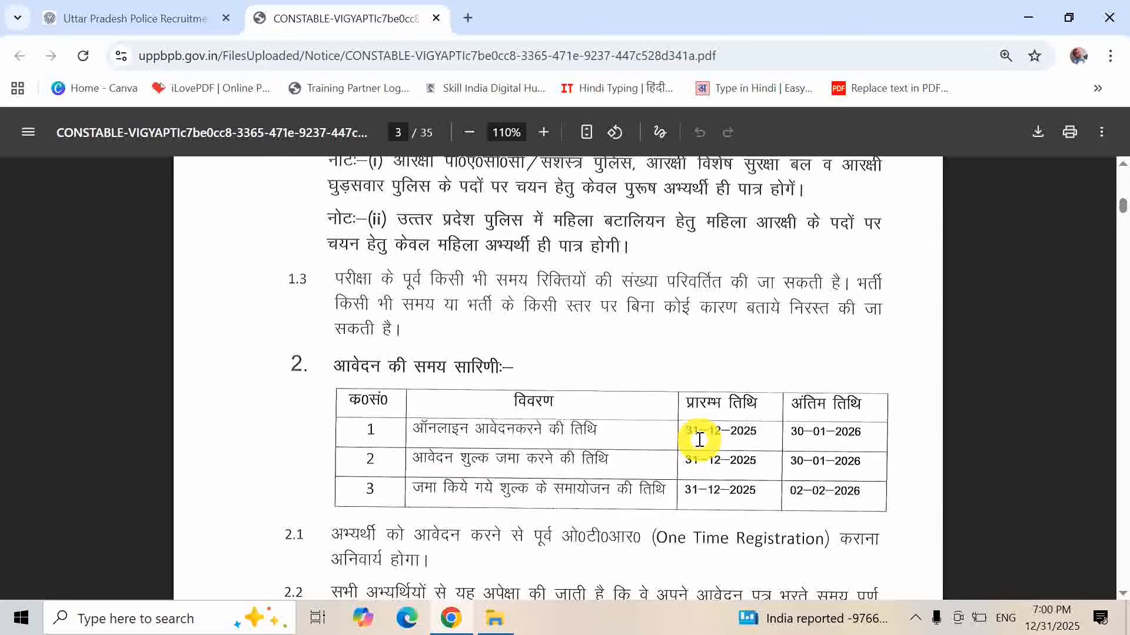
scroll(851, 454, down, 1)
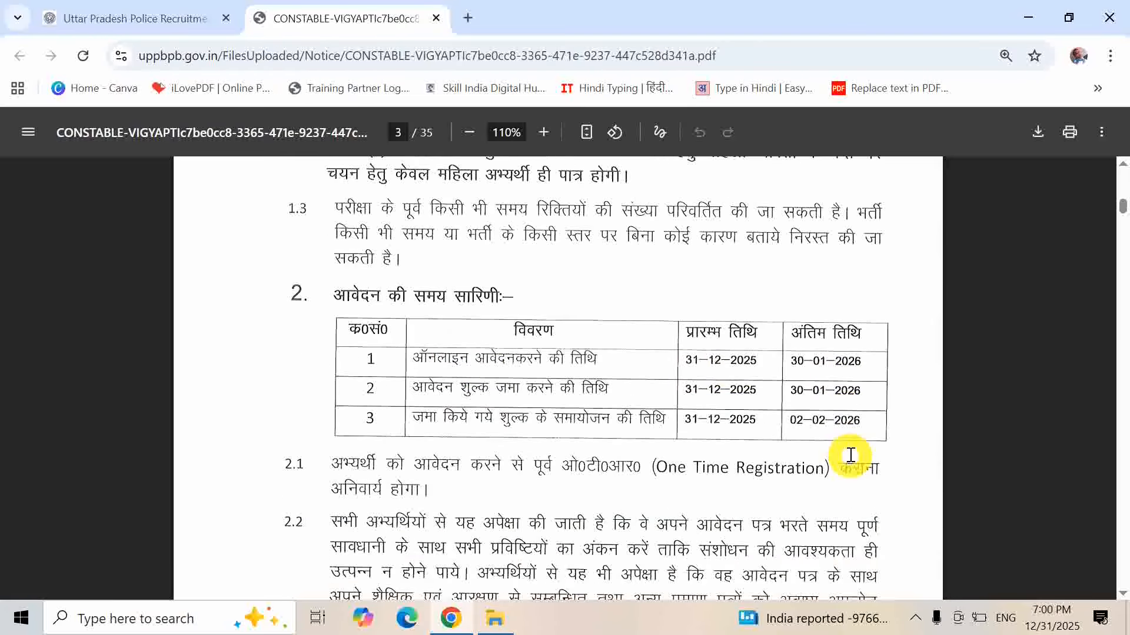
scroll(851, 454, down, 3)
scroll(851, 454, down, 6)
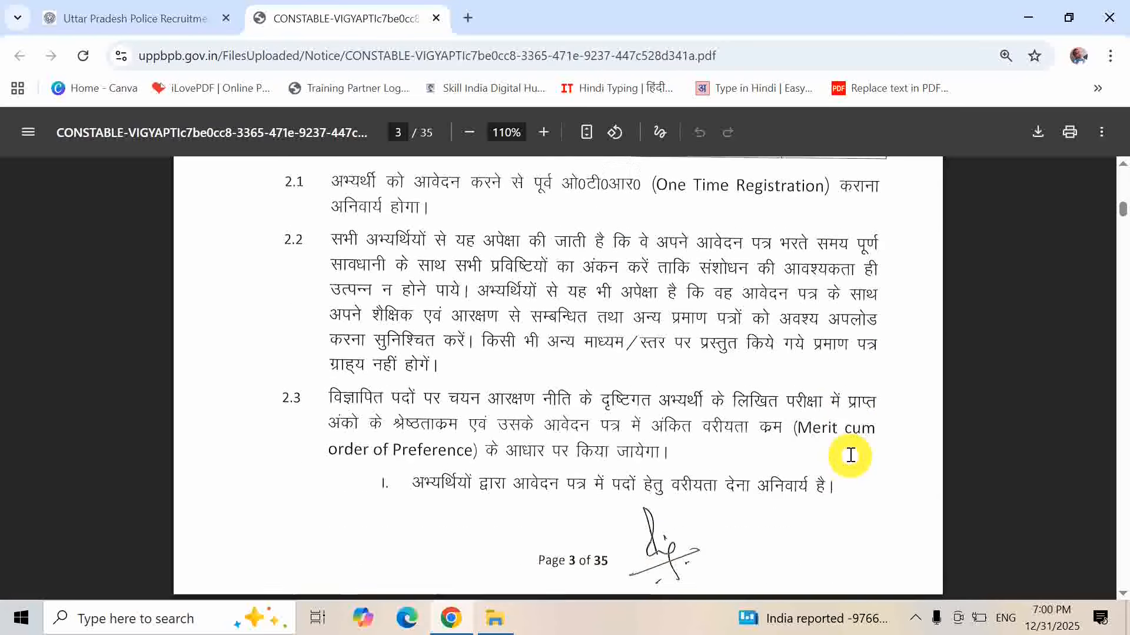
scroll(851, 454, down, 8)
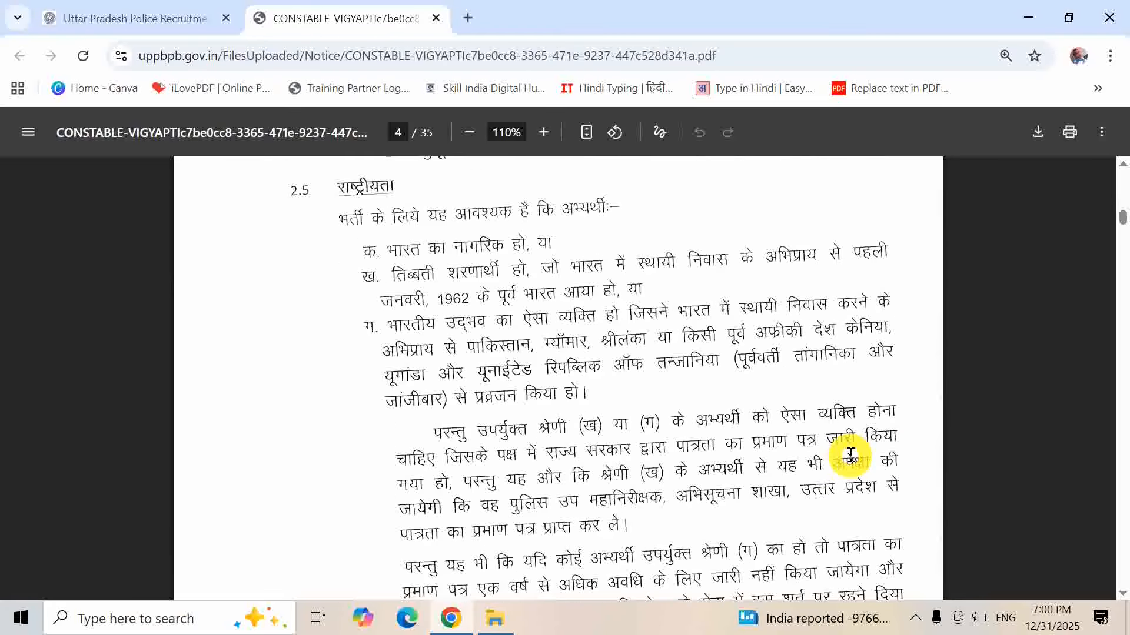
scroll(851, 454, up, 3)
scroll(851, 455, down, 4)
scroll(851, 454, down, 8)
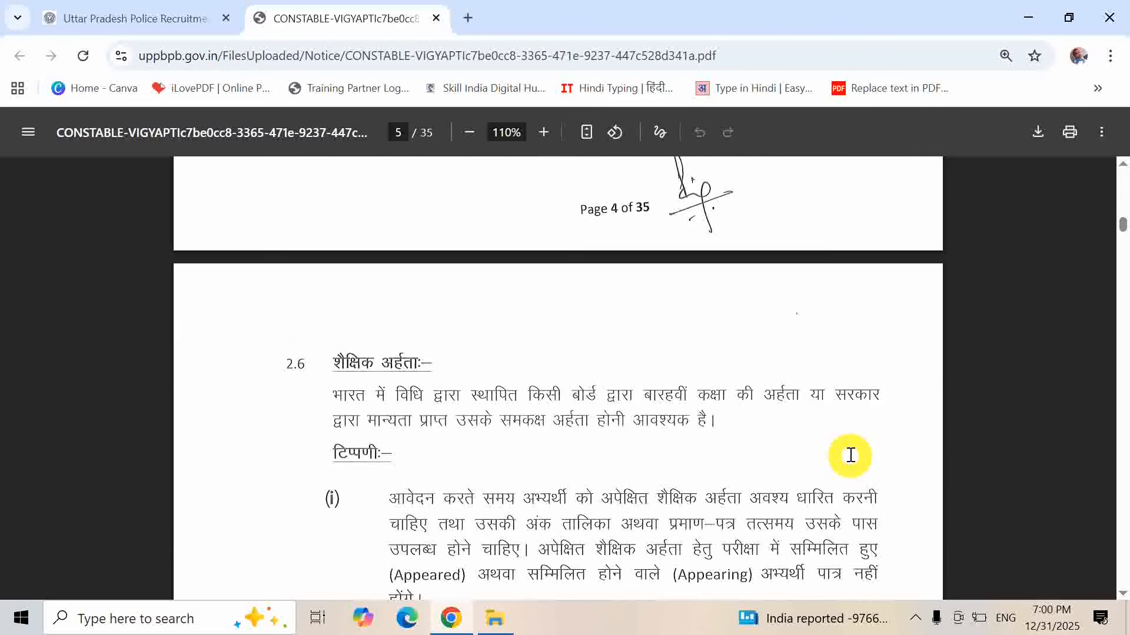
scroll(851, 455, down, 2)
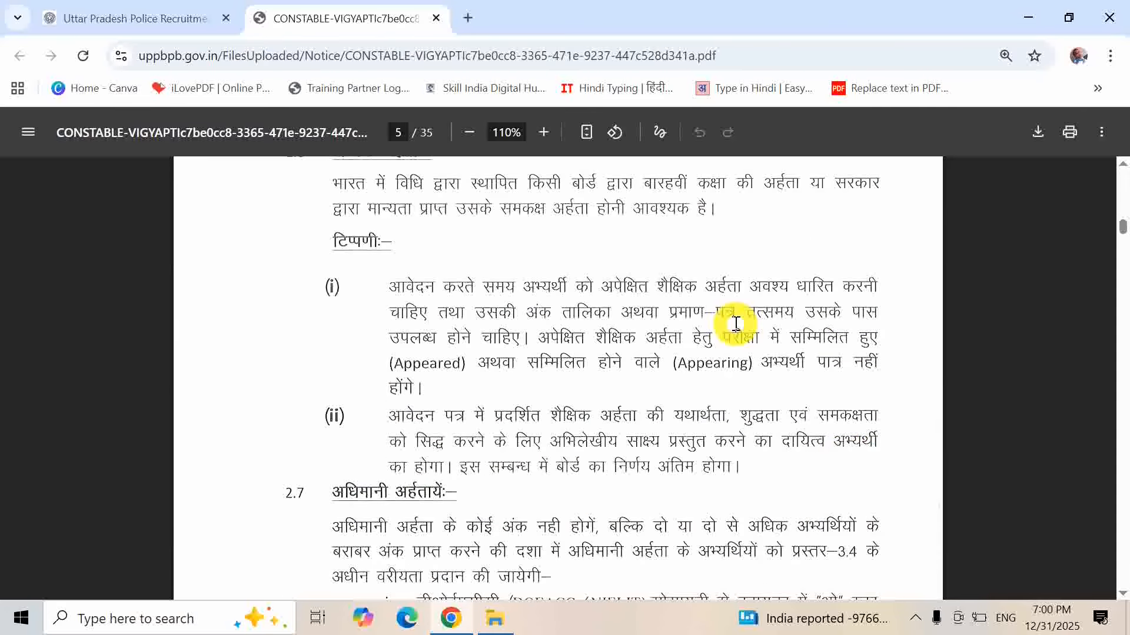
scroll(736, 323, down, 1)
scroll(736, 324, down, 6)
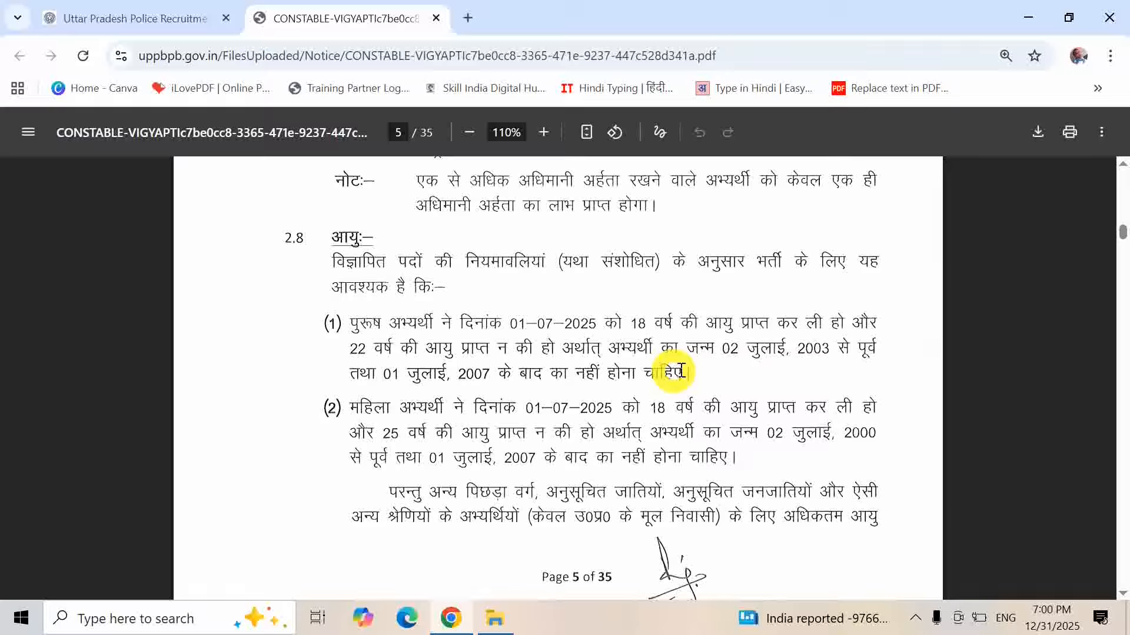
- Read down page 6's category-wise age relaxation table to row 6 on ex-servicemen
scroll(783, 373, down, 1)
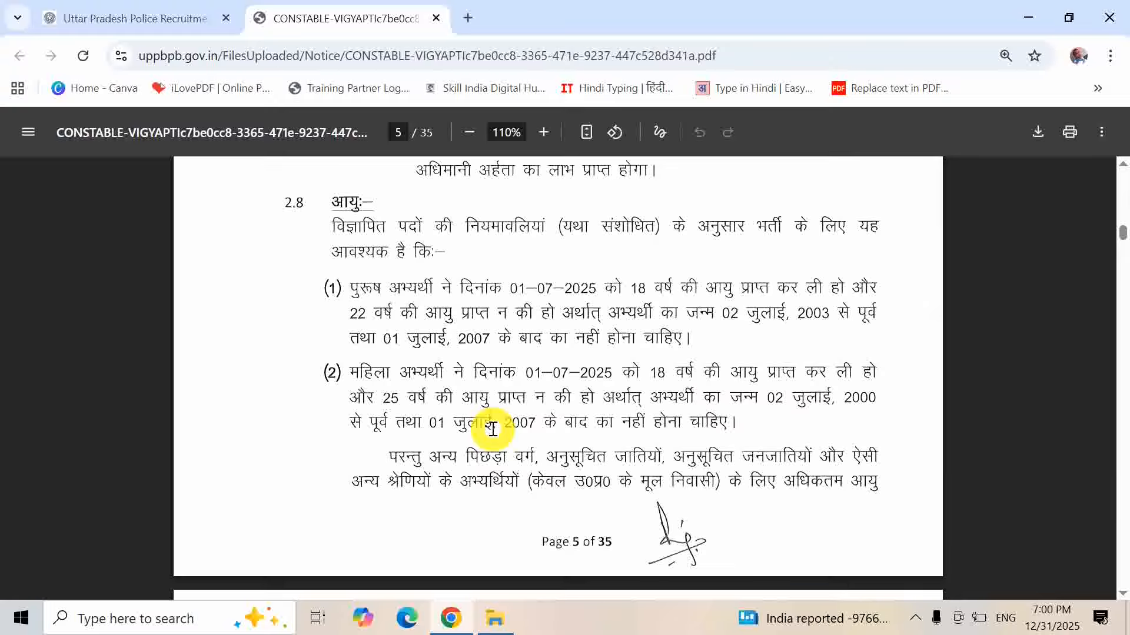
scroll(492, 429, down, 10)
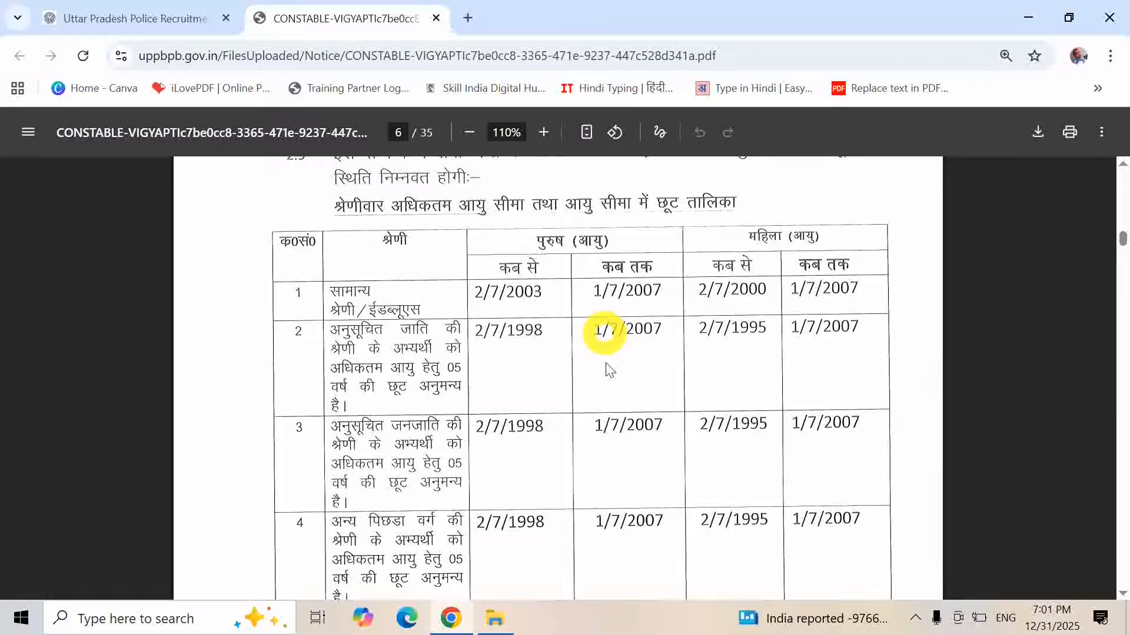
scroll(856, 444, down, 6)
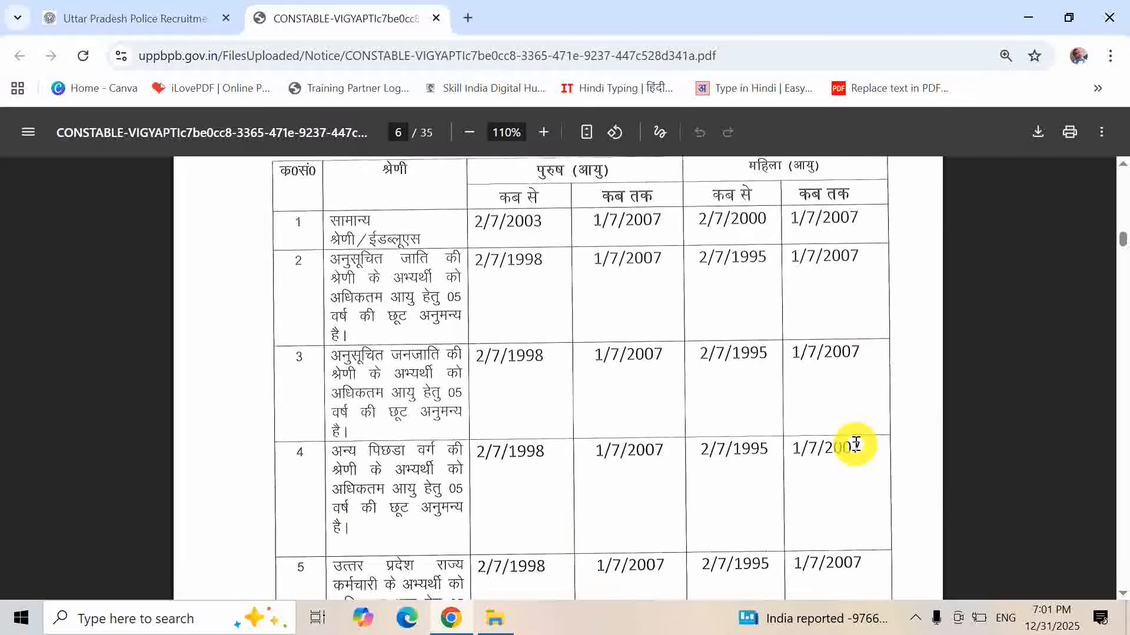
scroll(856, 445, down, 1)
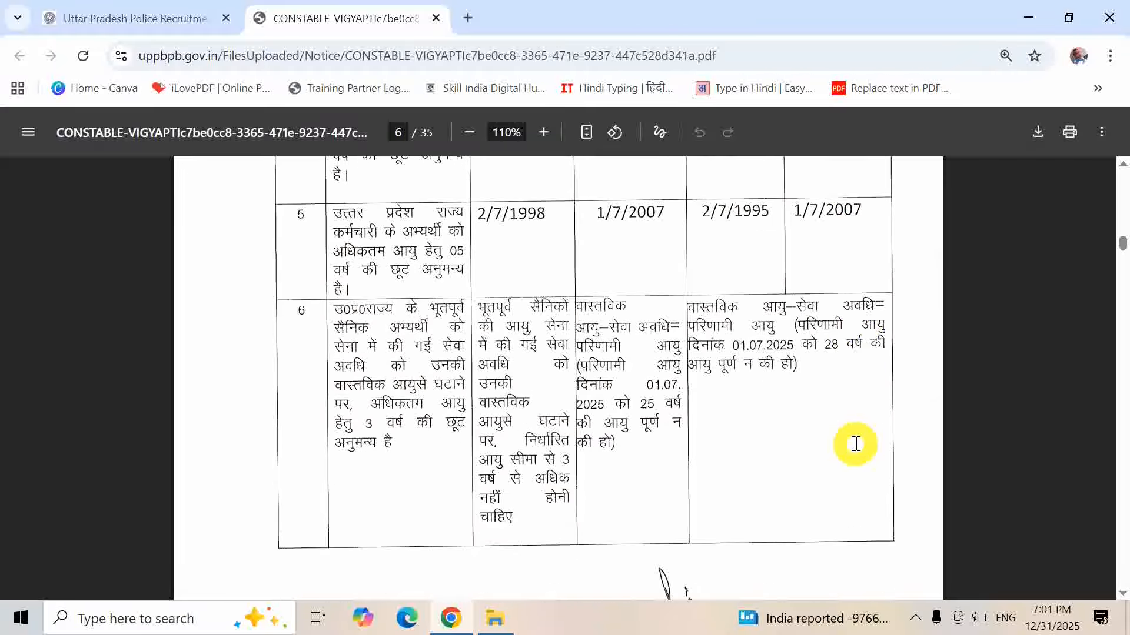
- Open the OTR registration and application link from the board's Notices page
click(124, 27)
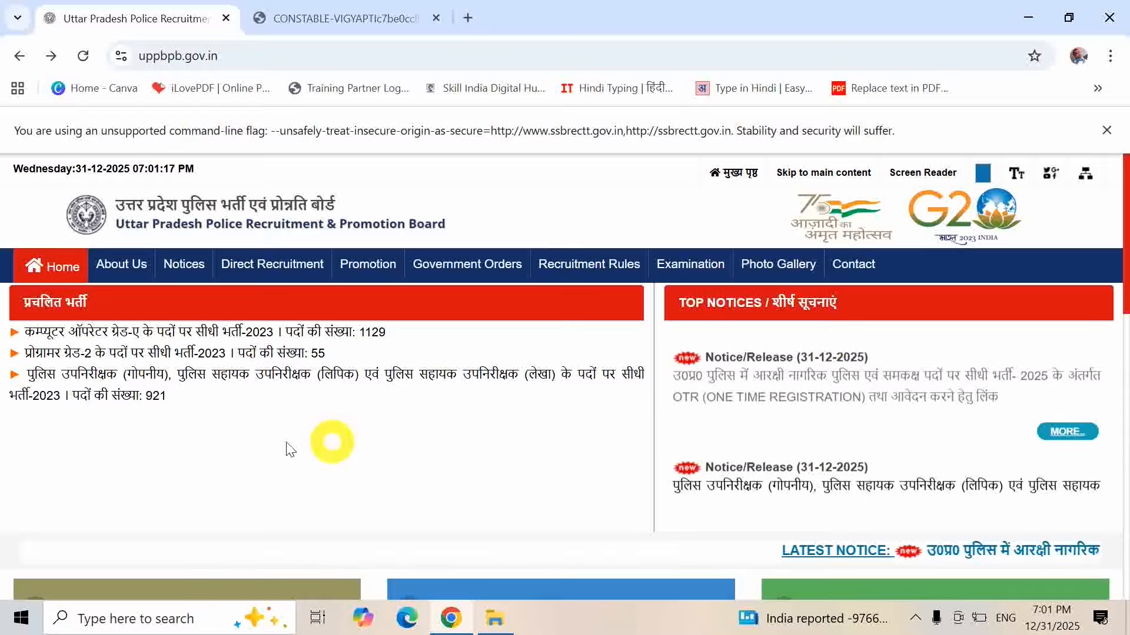
click(184, 265)
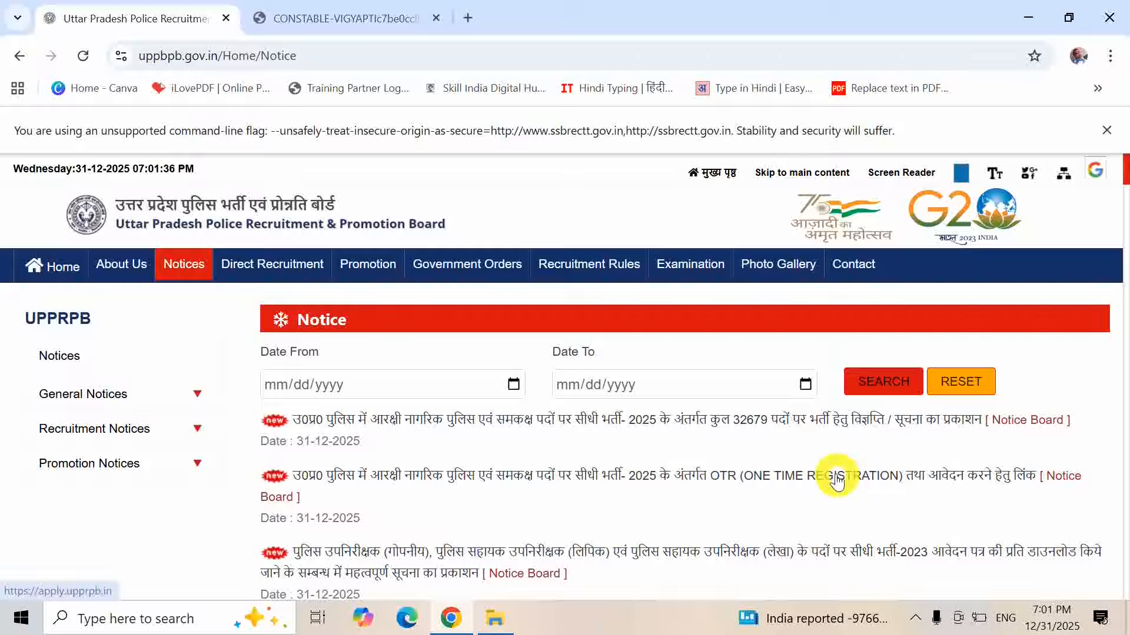
click(918, 476)
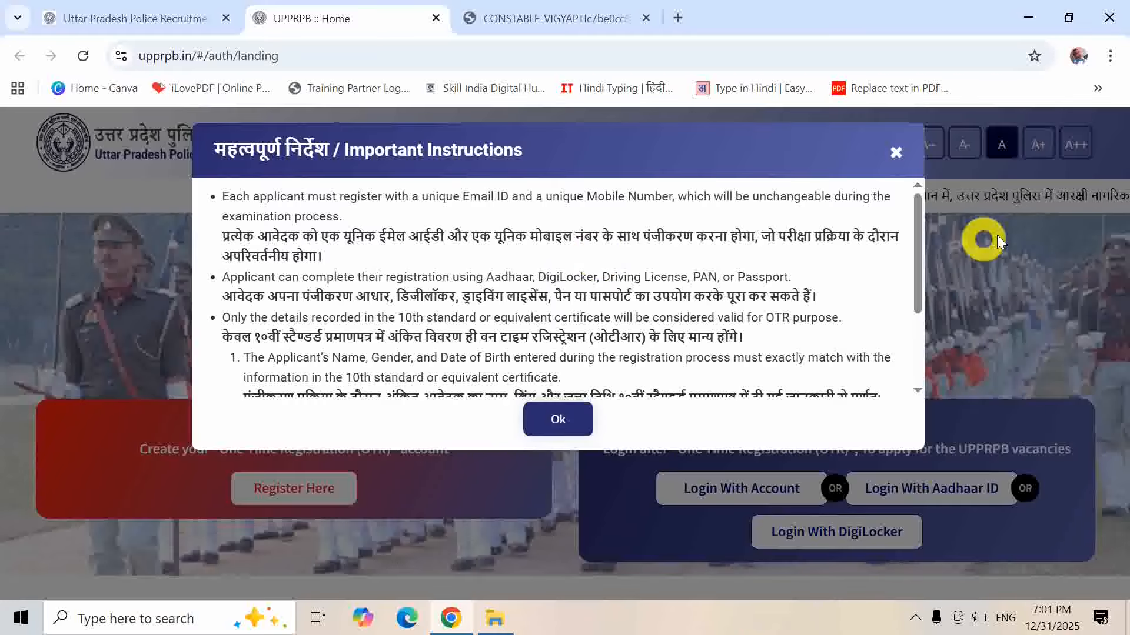
- Read through the Important Instructions notice and close it with Ok
drag(918, 240, 916, 270)
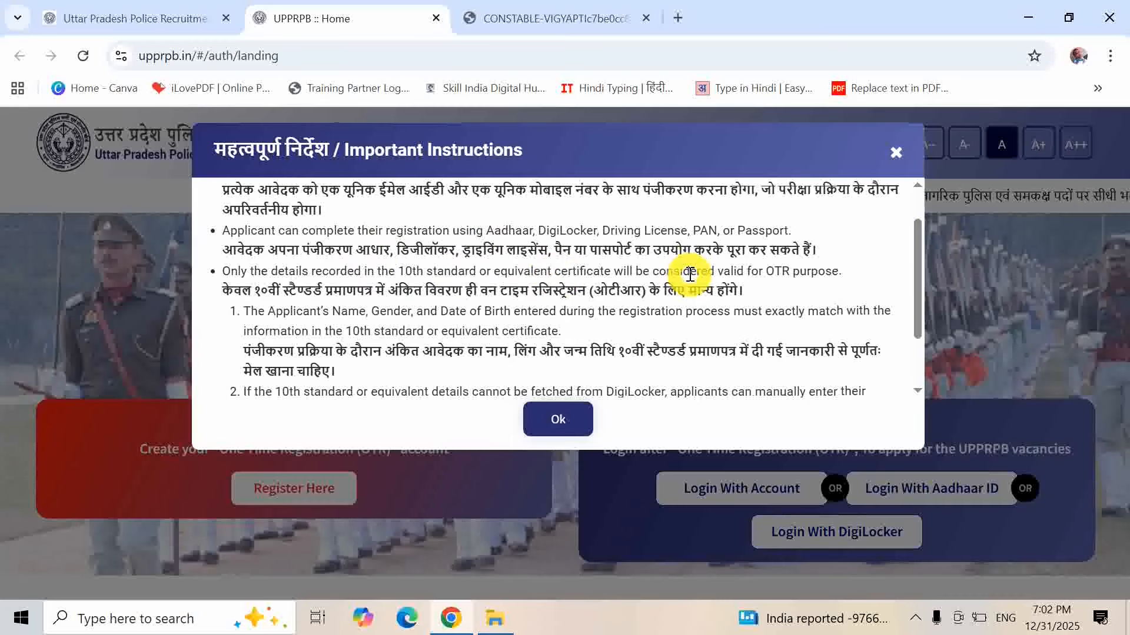
click(560, 419)
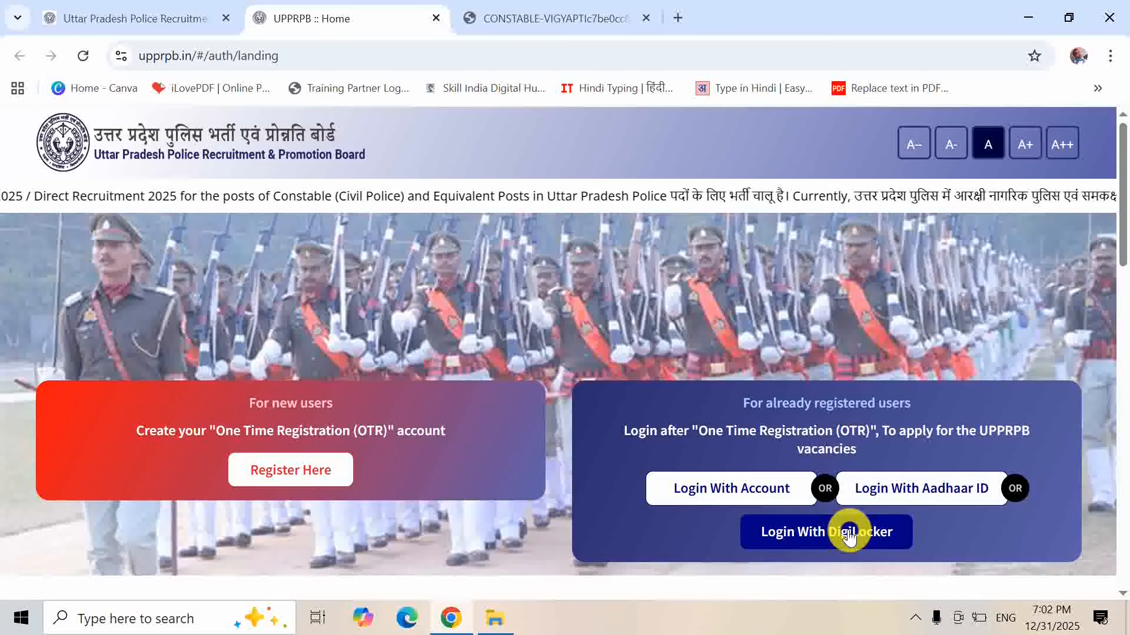
- Close the Windows news and weather panel to return to the OTR portal landing page
click(824, 619)
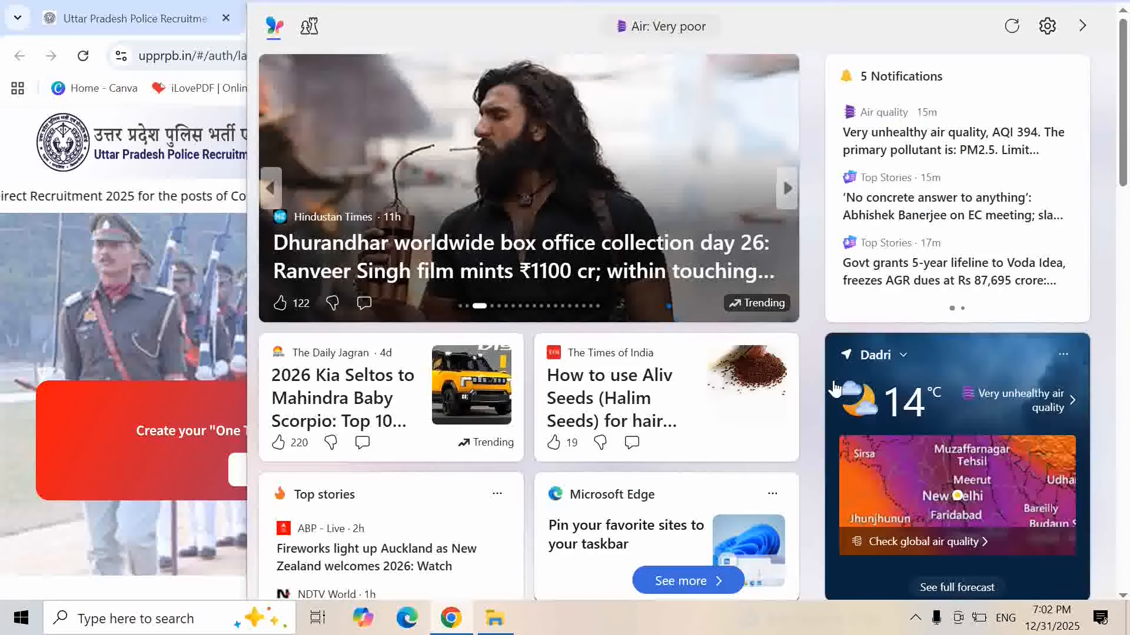
click(148, 425)
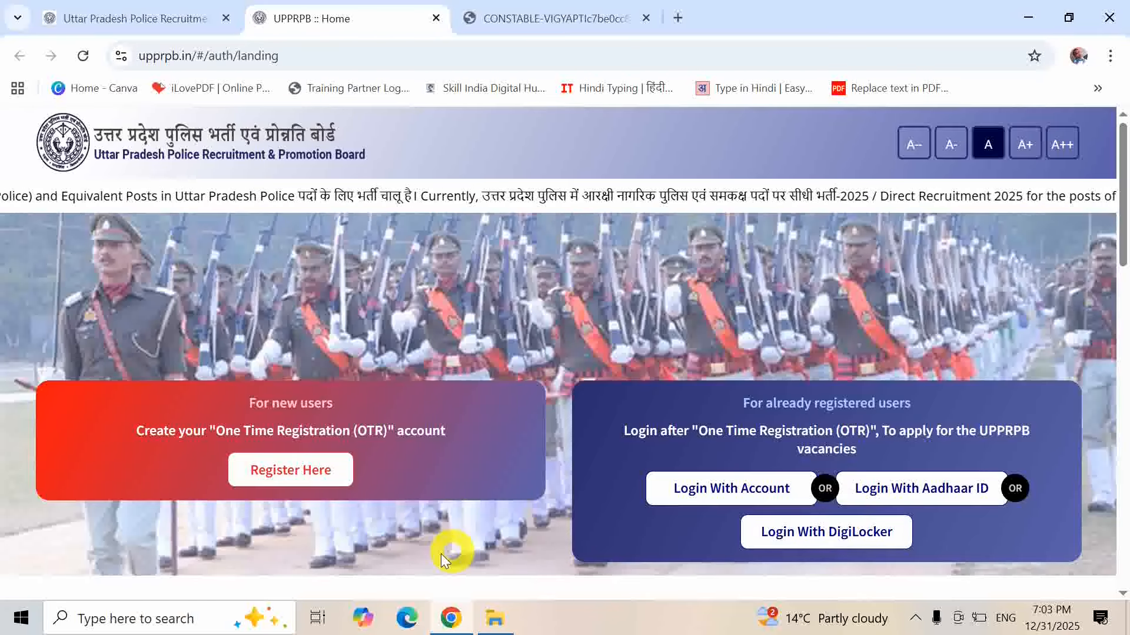
- Start One Time Registration, fill the e-mail and mobile with their OTPs, and verify contacts
click(292, 468)
click(292, 468)
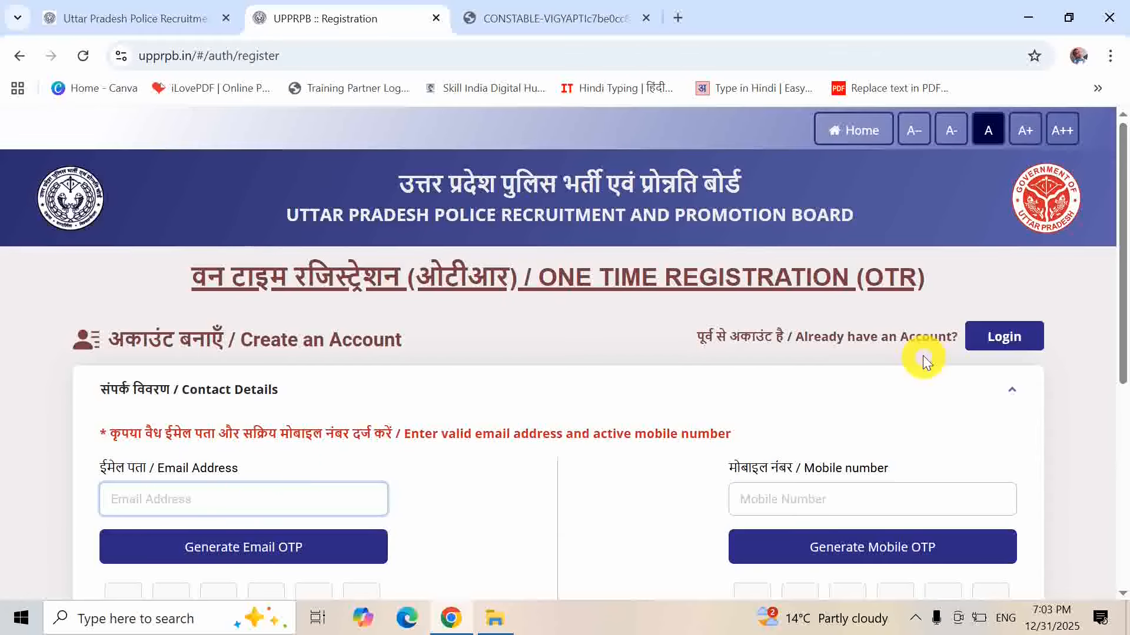
drag(1121, 223, 1122, 295)
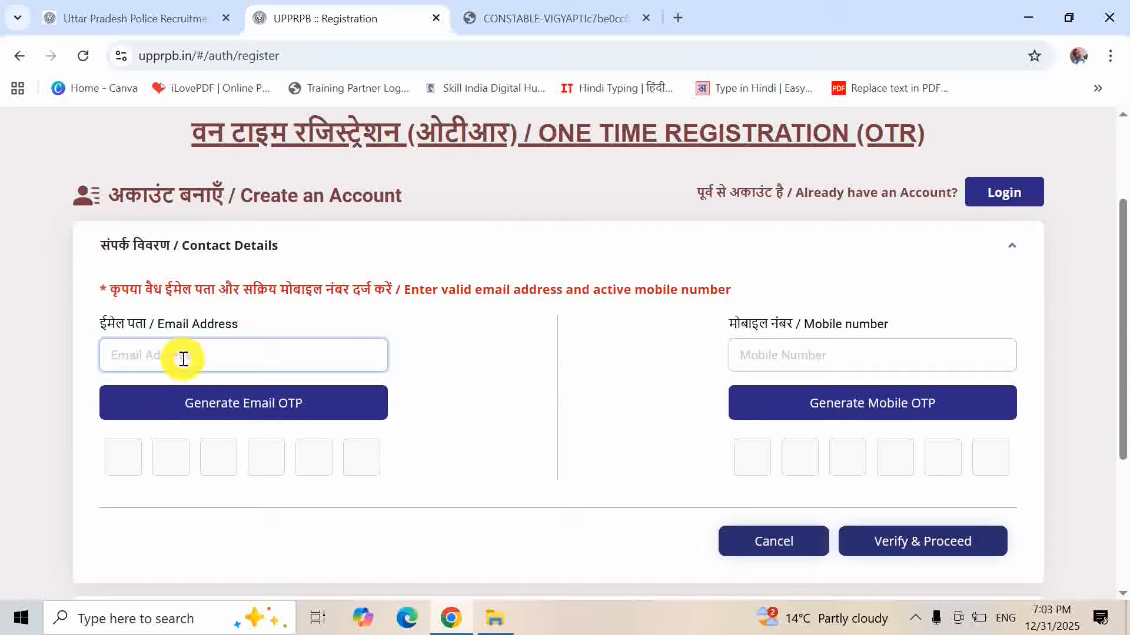
text(uiuiui)
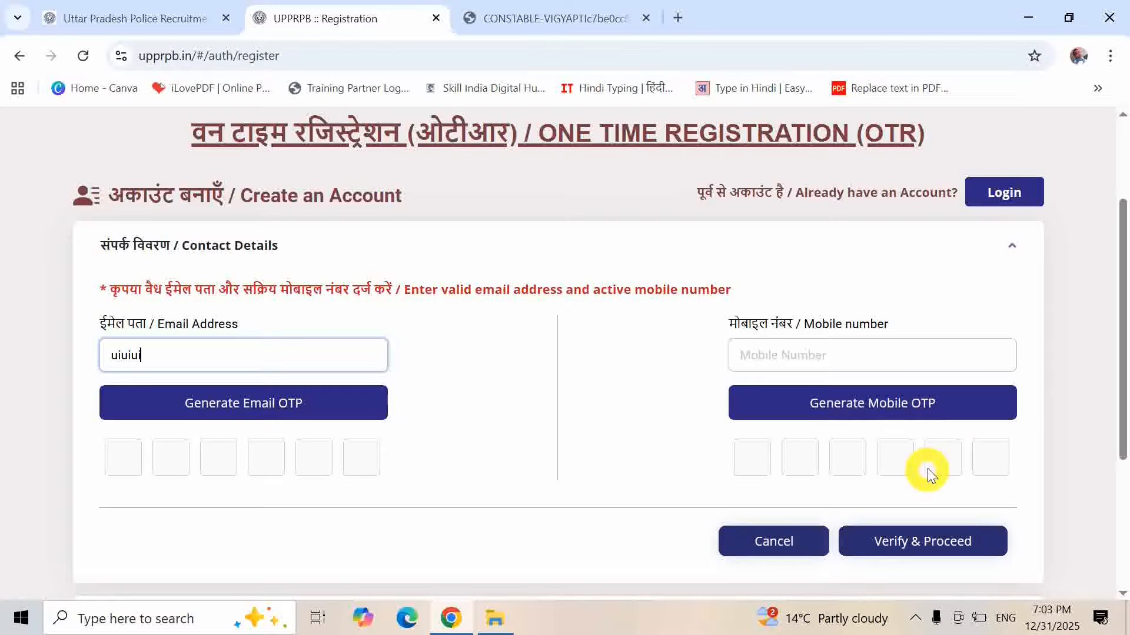
click(941, 542)
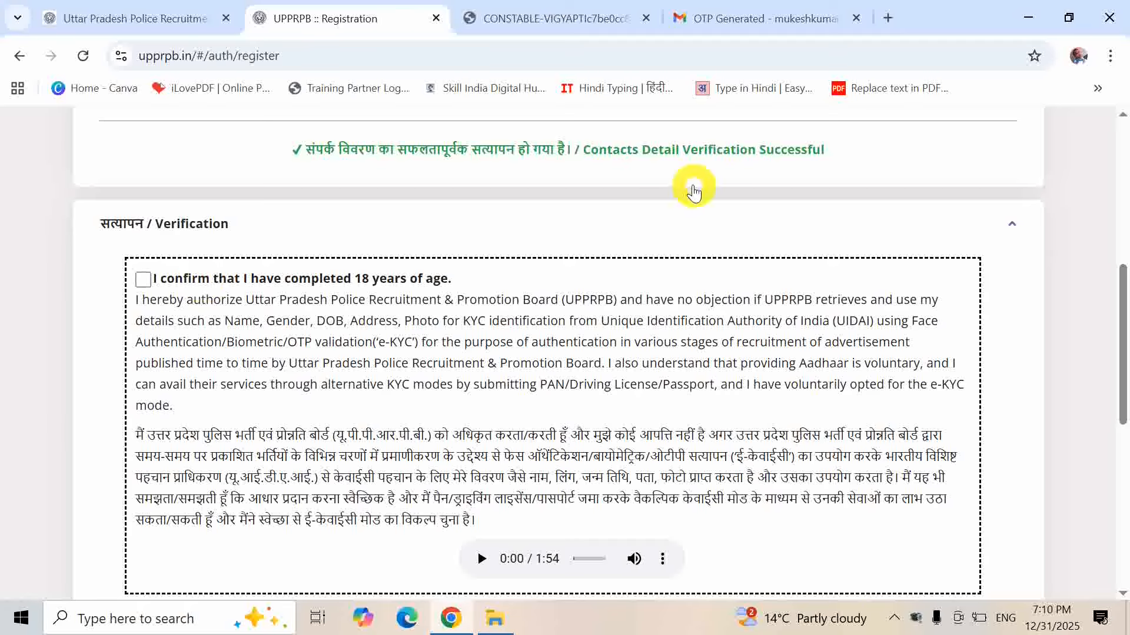
- Confirm the applicant is 18 or older and complete Verification through Aadhaar
click(142, 281)
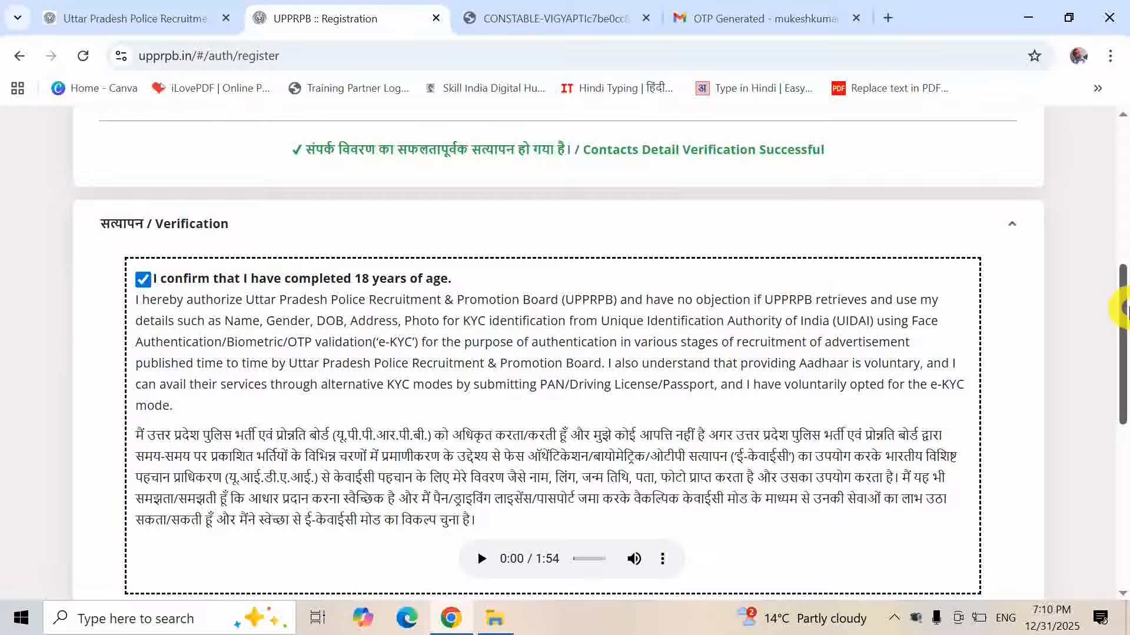
right_click(1122, 346)
click(1124, 321)
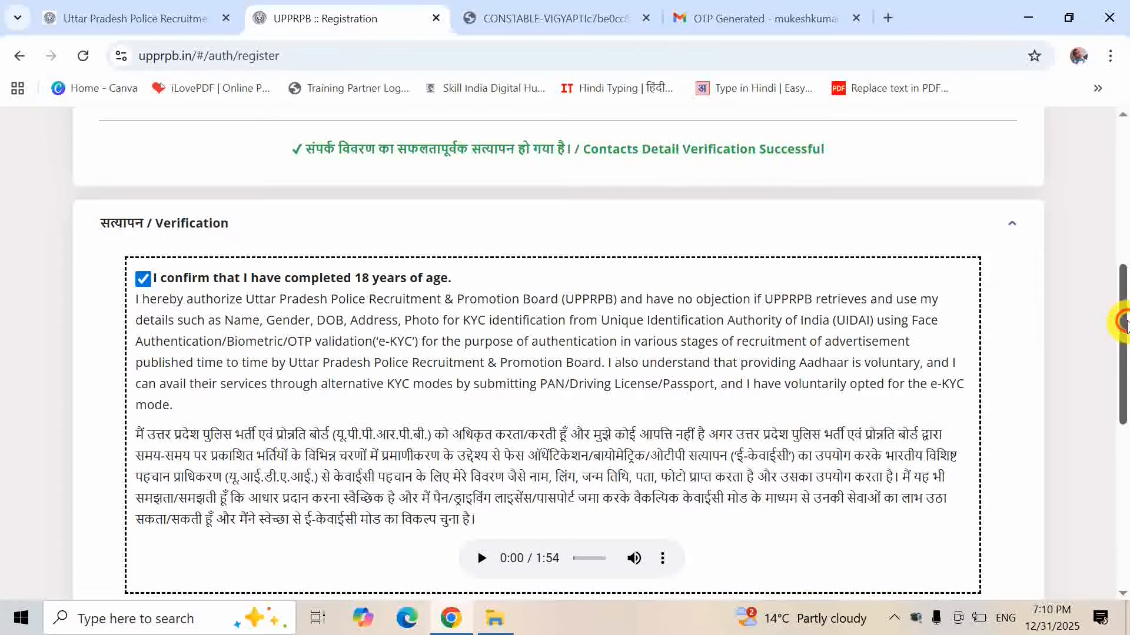
drag(1123, 320, 1123, 436)
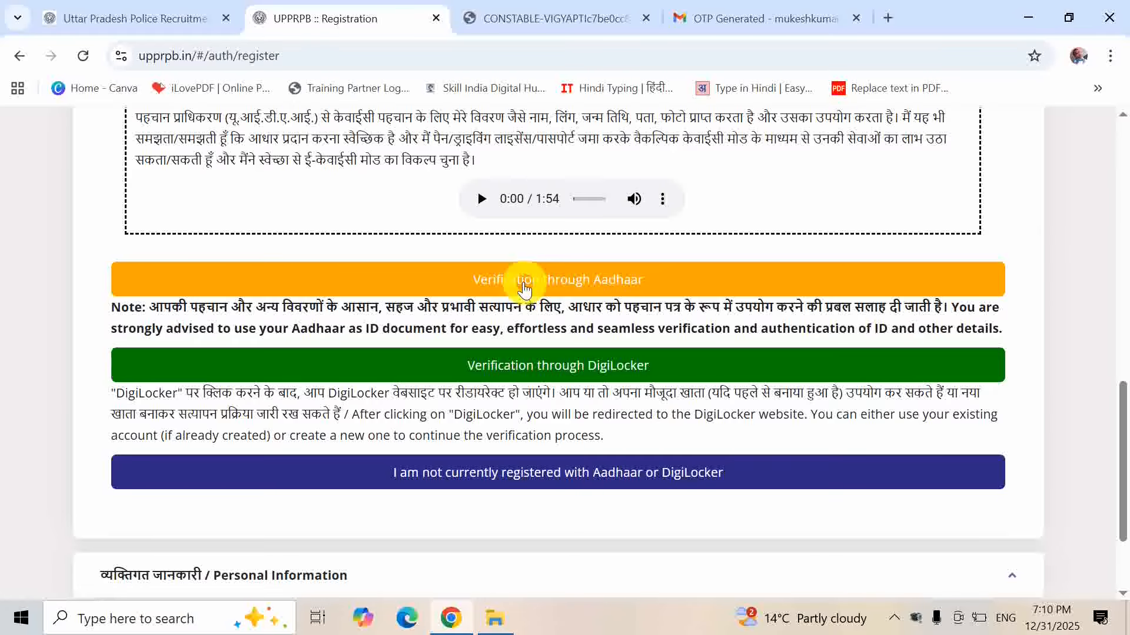
click(524, 288)
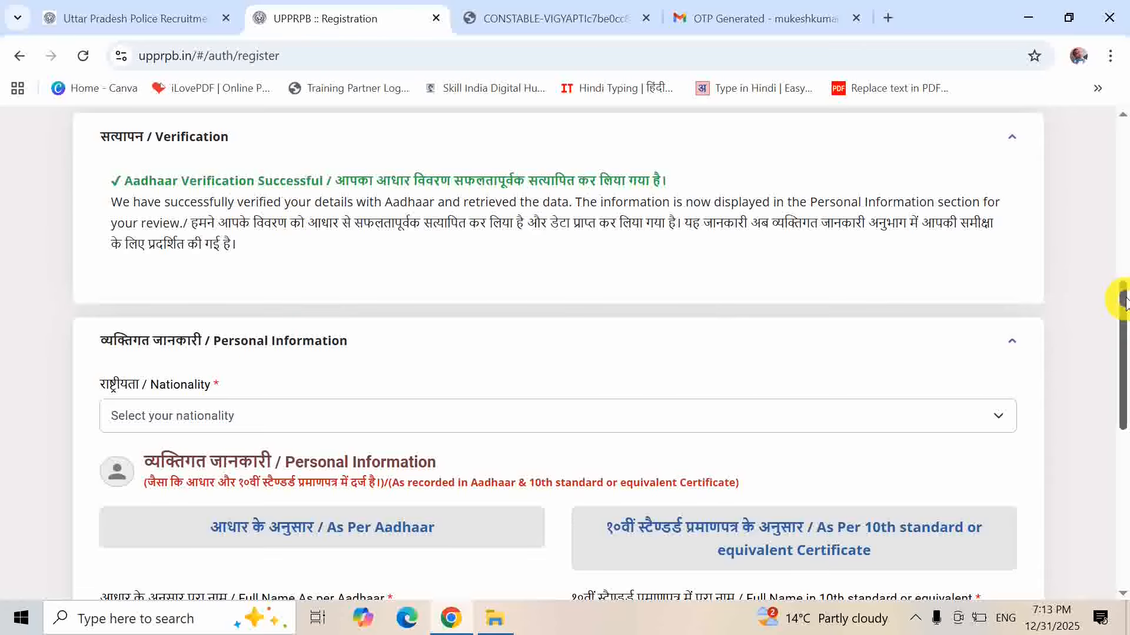
- Set nationality to Citizen of India and begin entering the father's name
drag(1124, 301, 1123, 341)
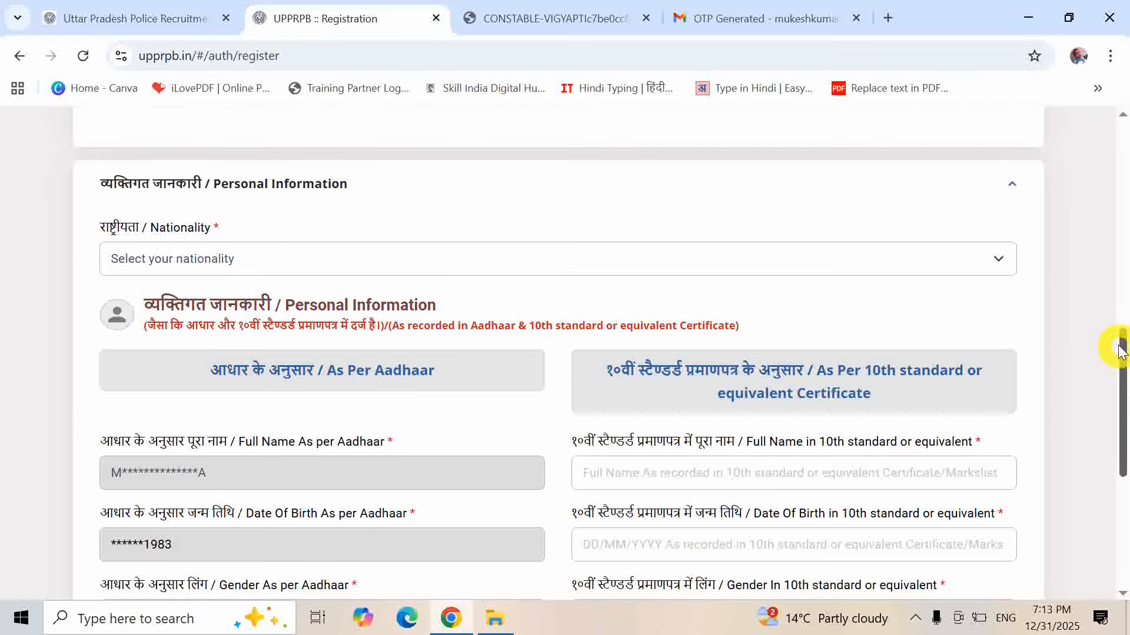
click(262, 259)
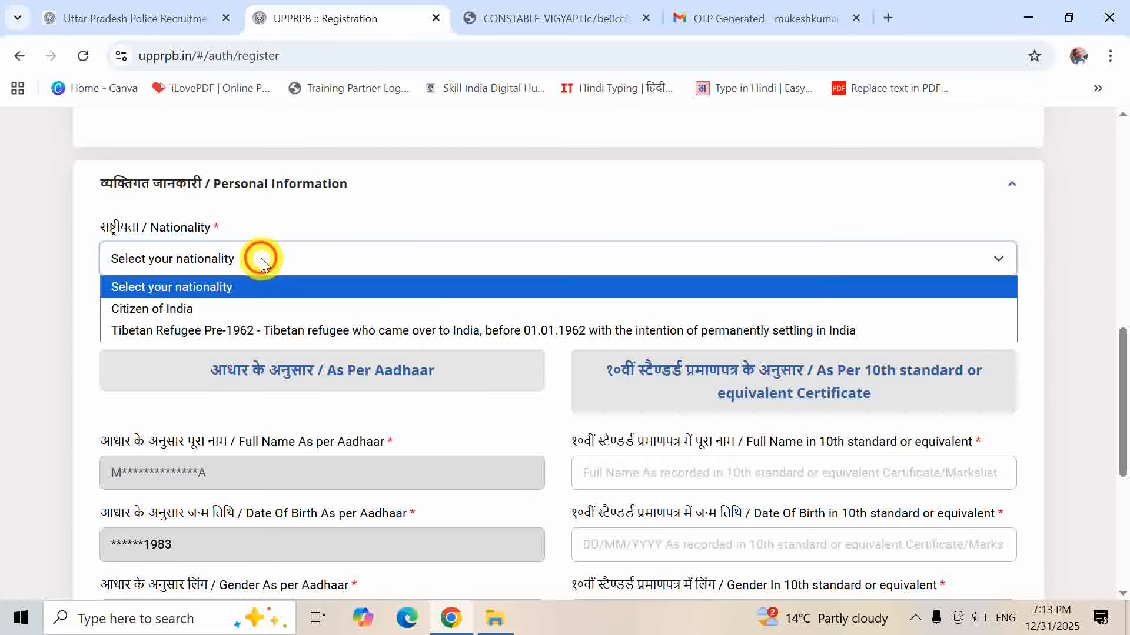
click(197, 309)
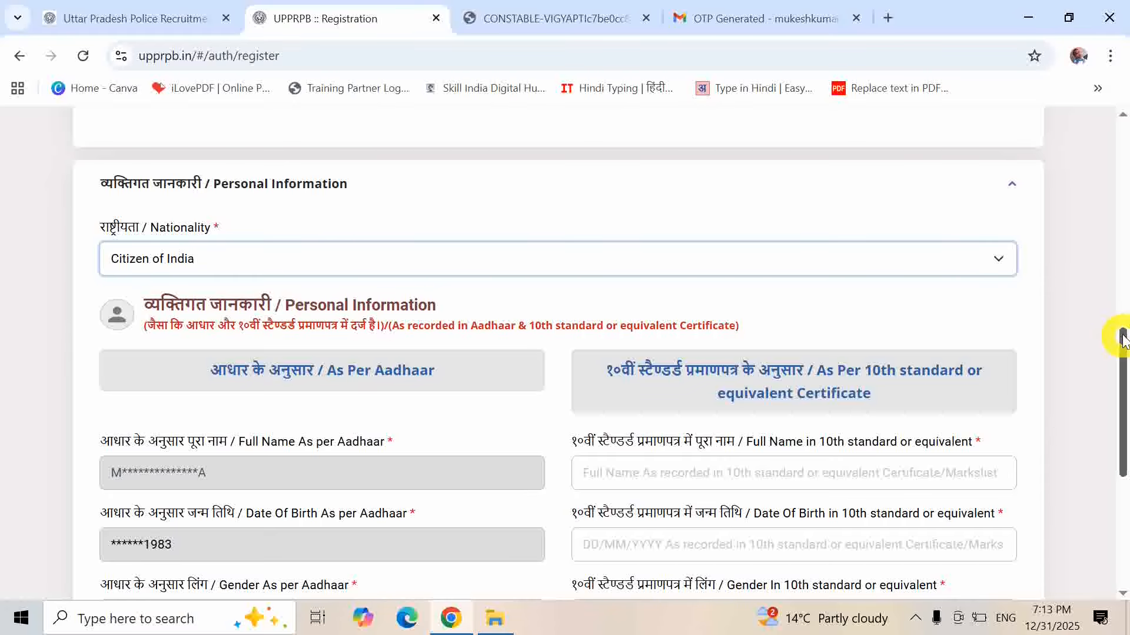
drag(1123, 333, 1121, 386)
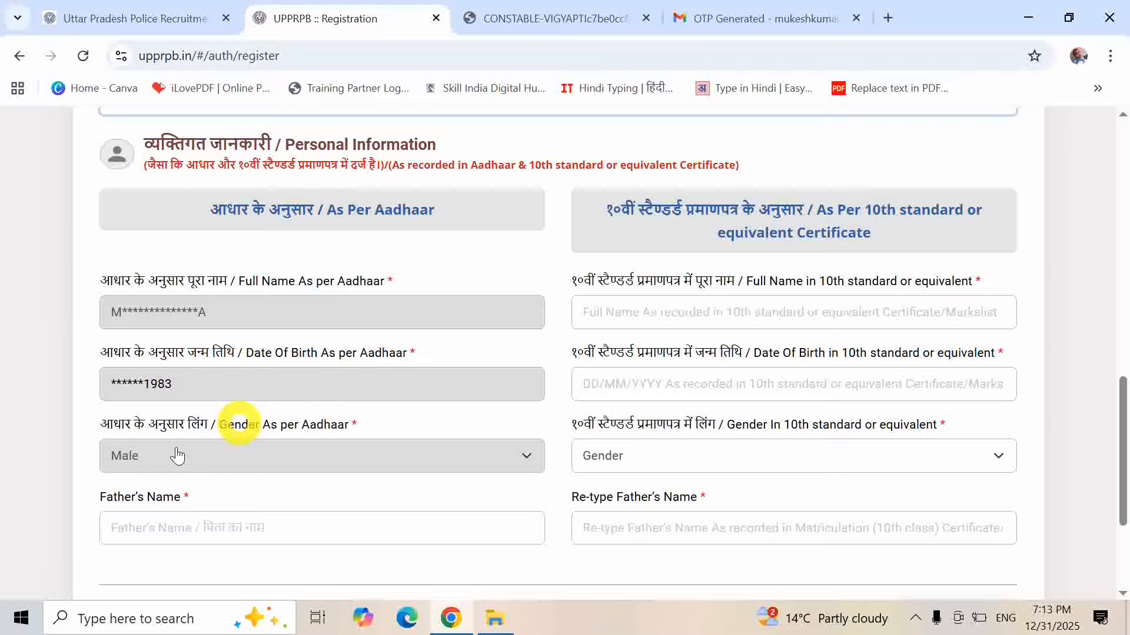
click(237, 525)
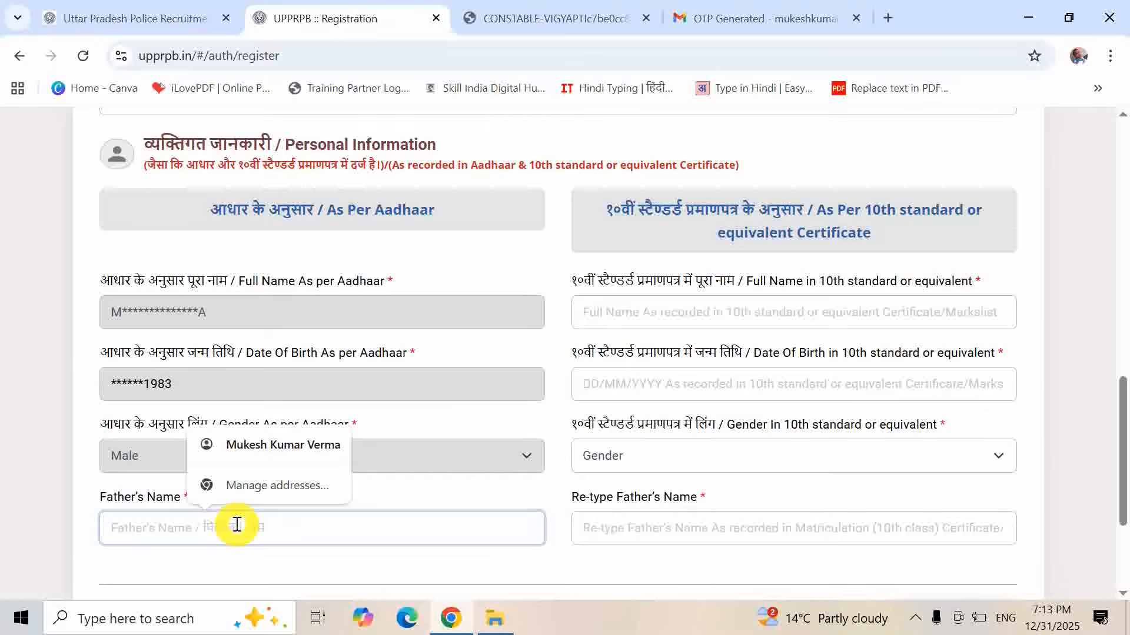
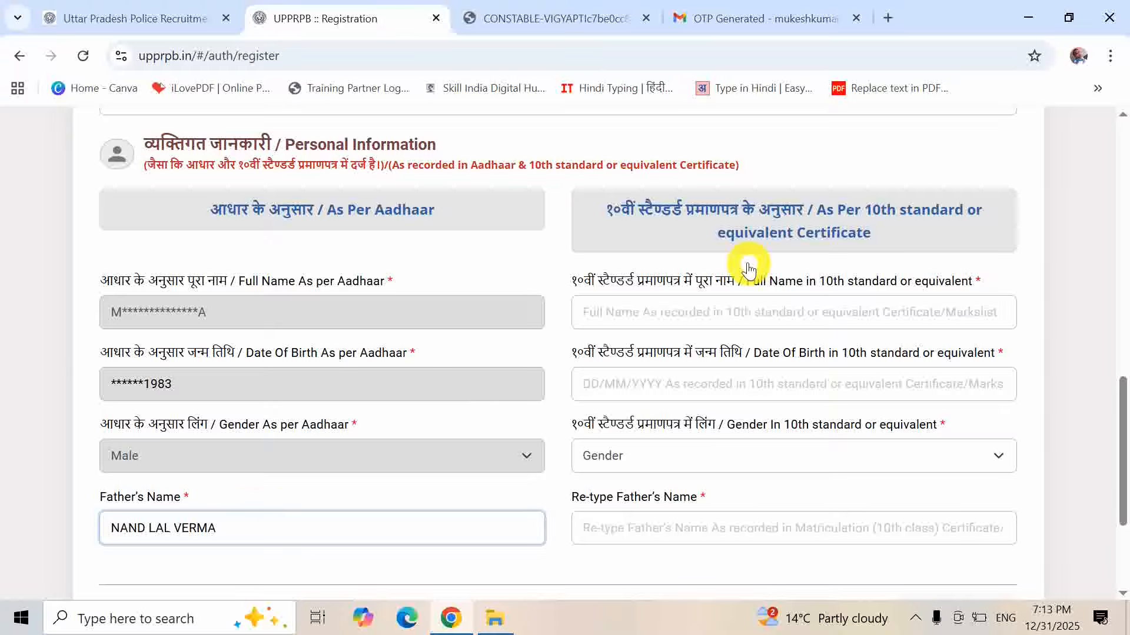
- Enter the 10th-certificate name and date of birth, choose Male, and re-type the father's name
click(735, 315)
text(MU)
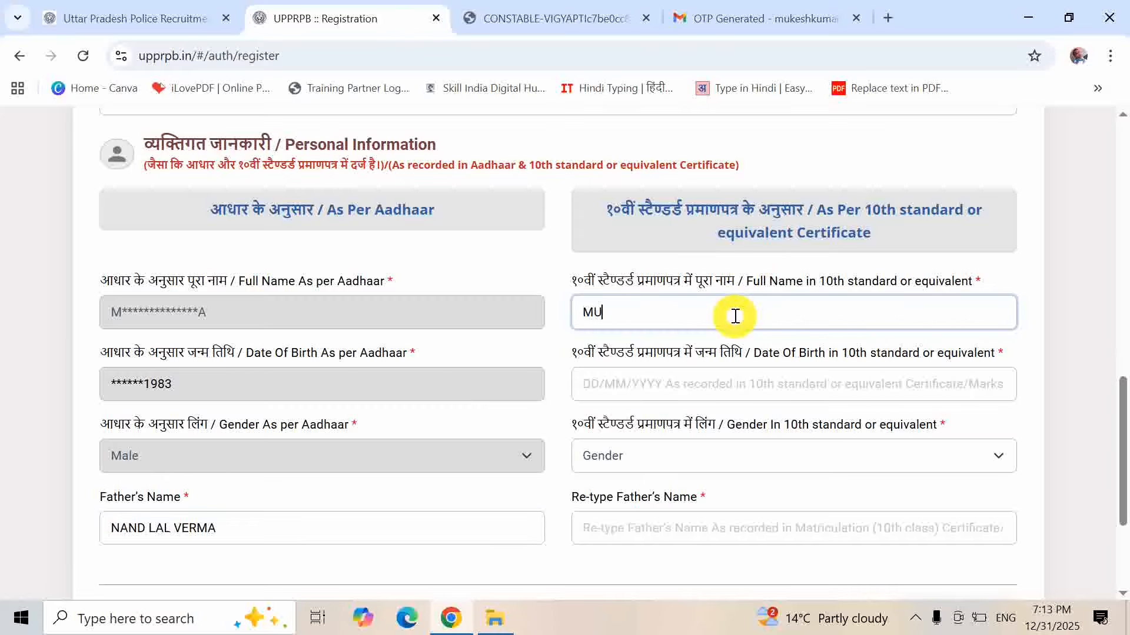
text(KESH)
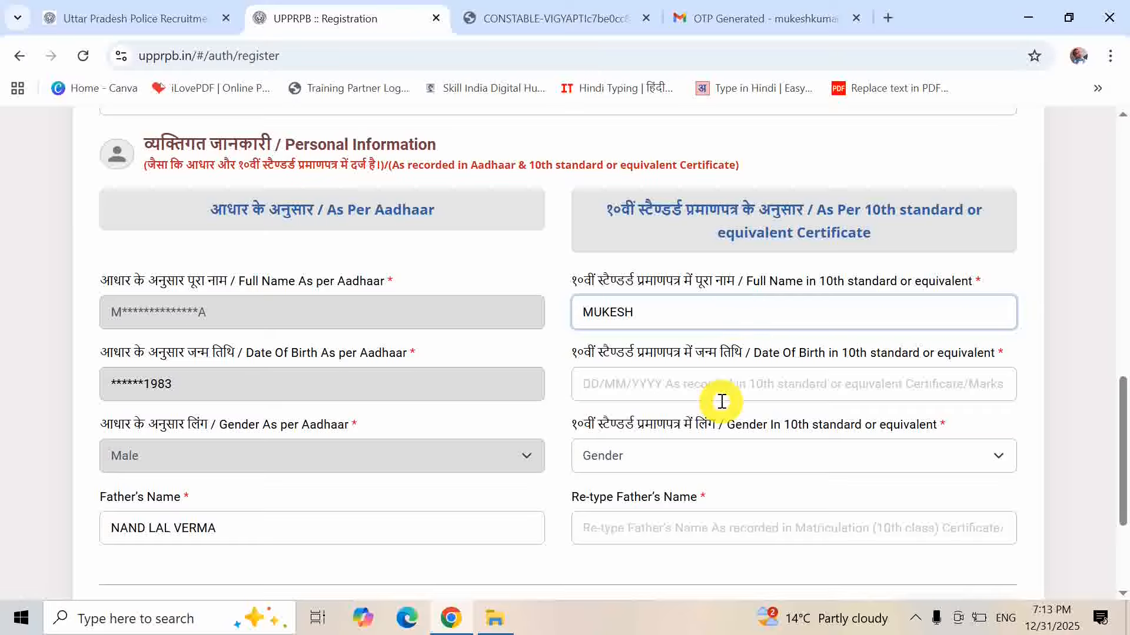
click(717, 385)
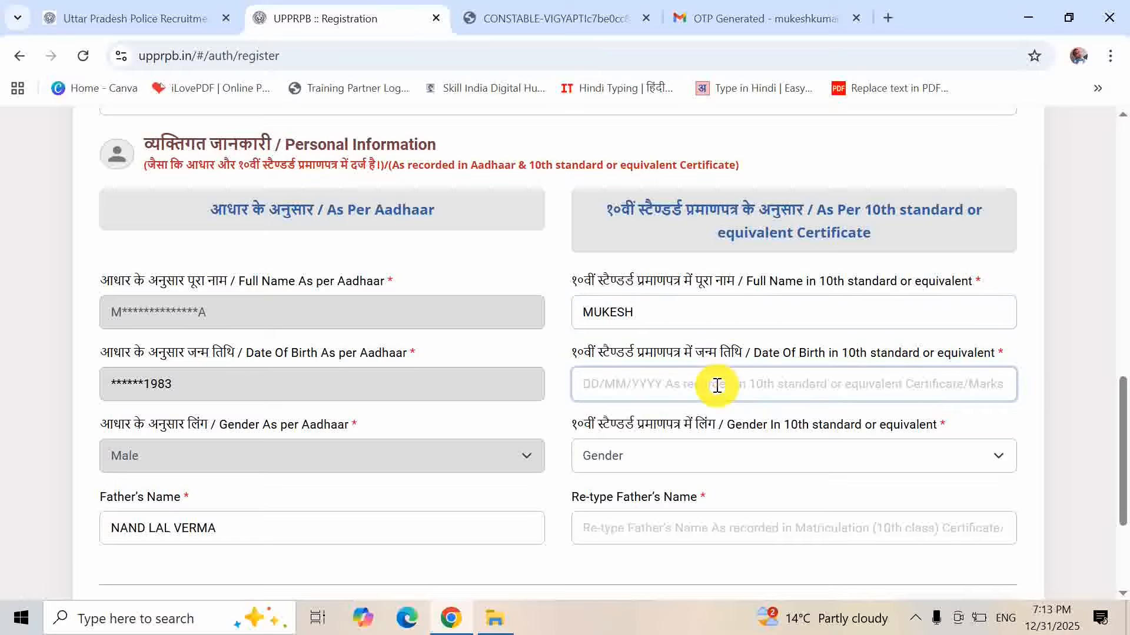
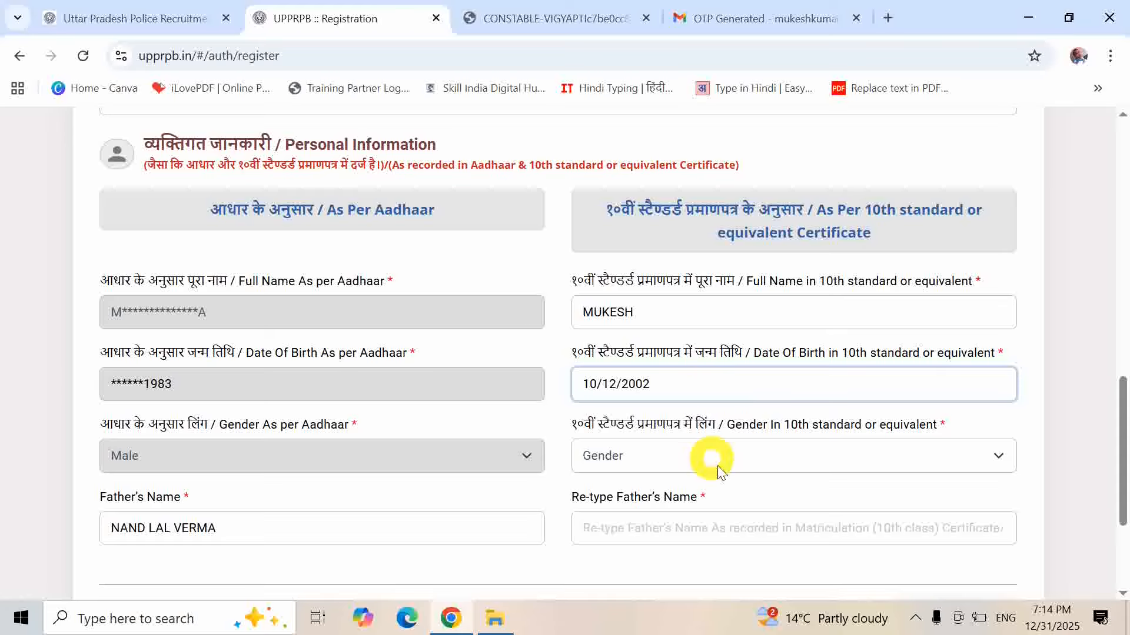
click(742, 464)
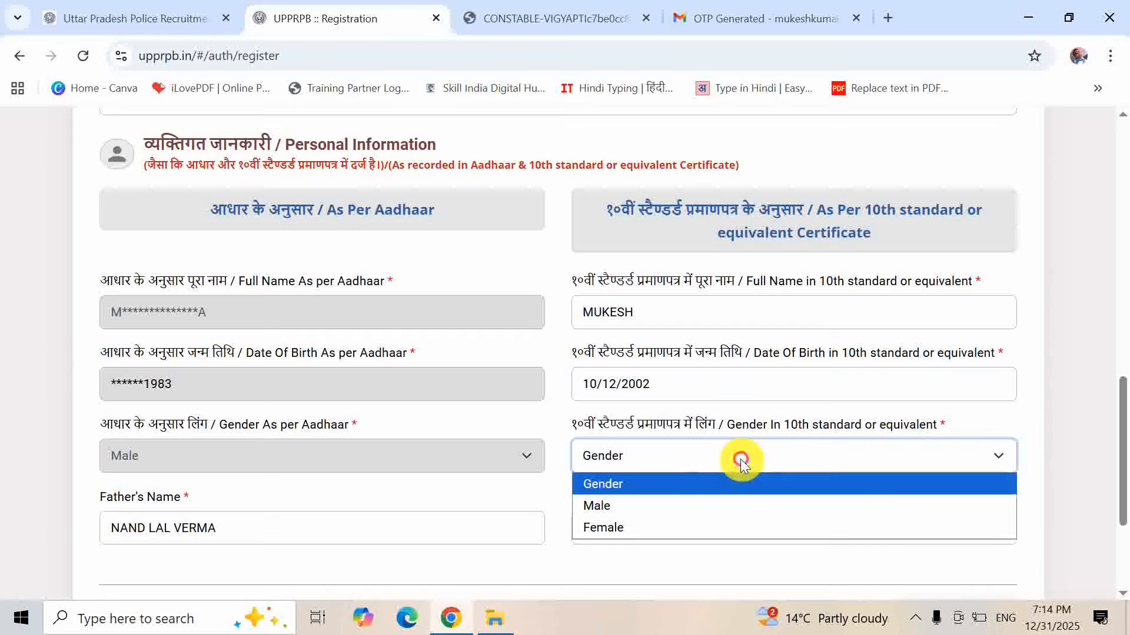
click(669, 505)
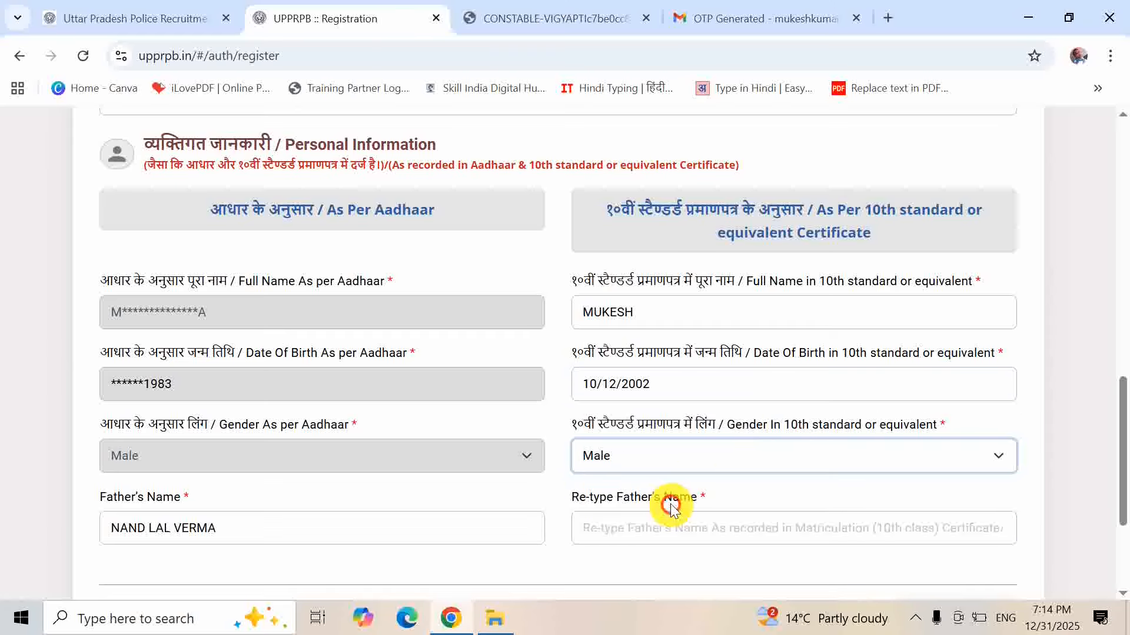
click(704, 534)
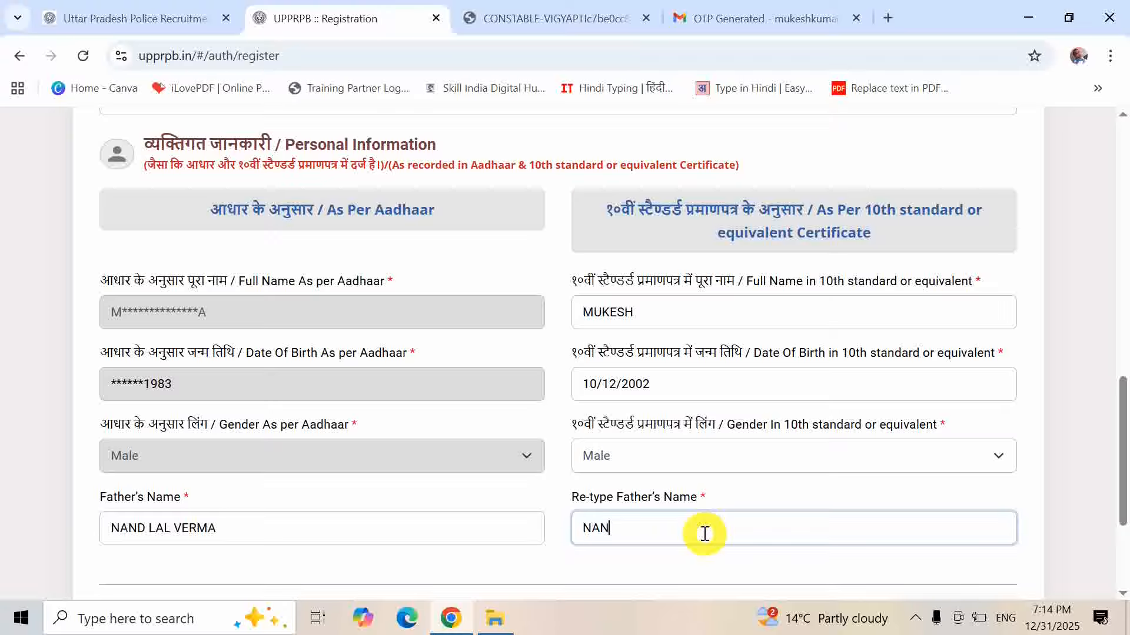
drag(1123, 393, 1123, 442)
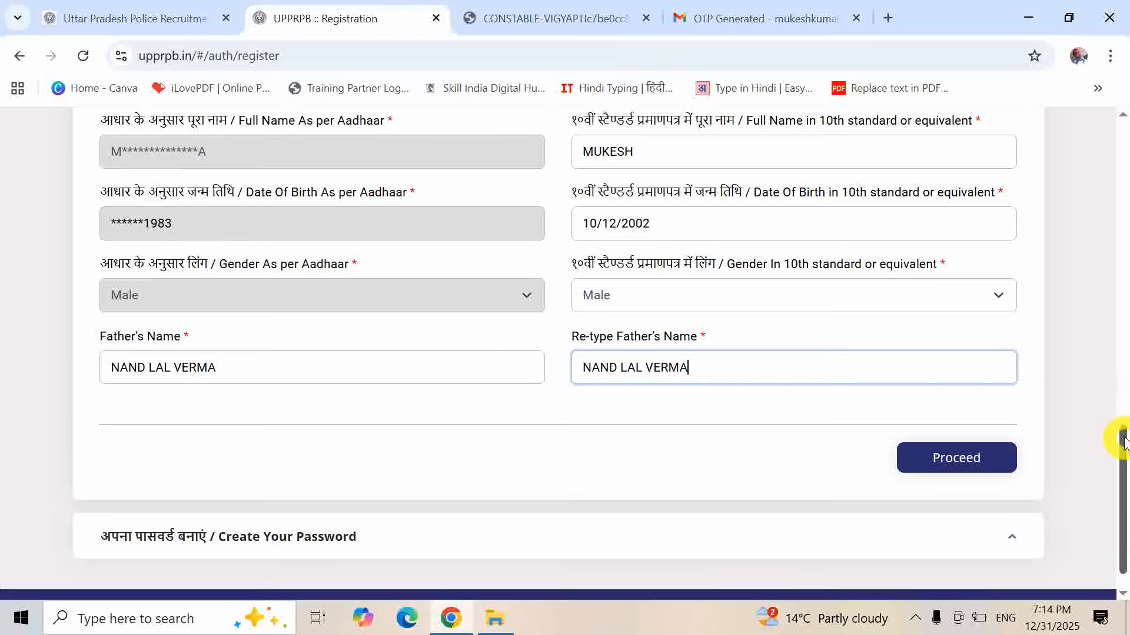
- Submit the Personal Information section and pass the captcha to reach Create Your Password
click(974, 465)
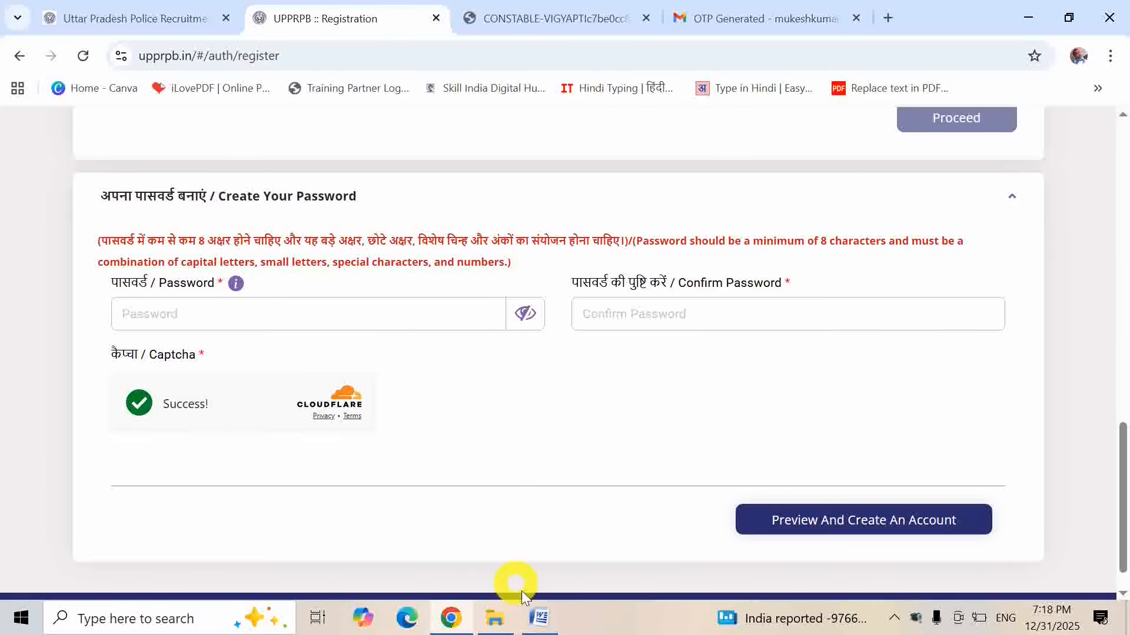
click(533, 626)
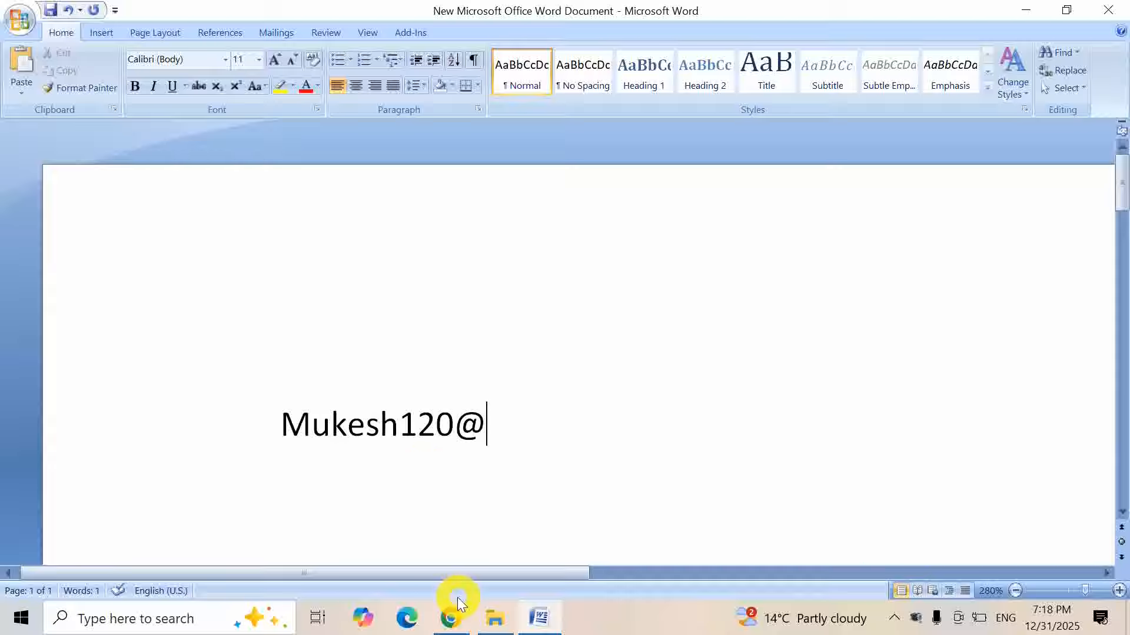
click(451, 619)
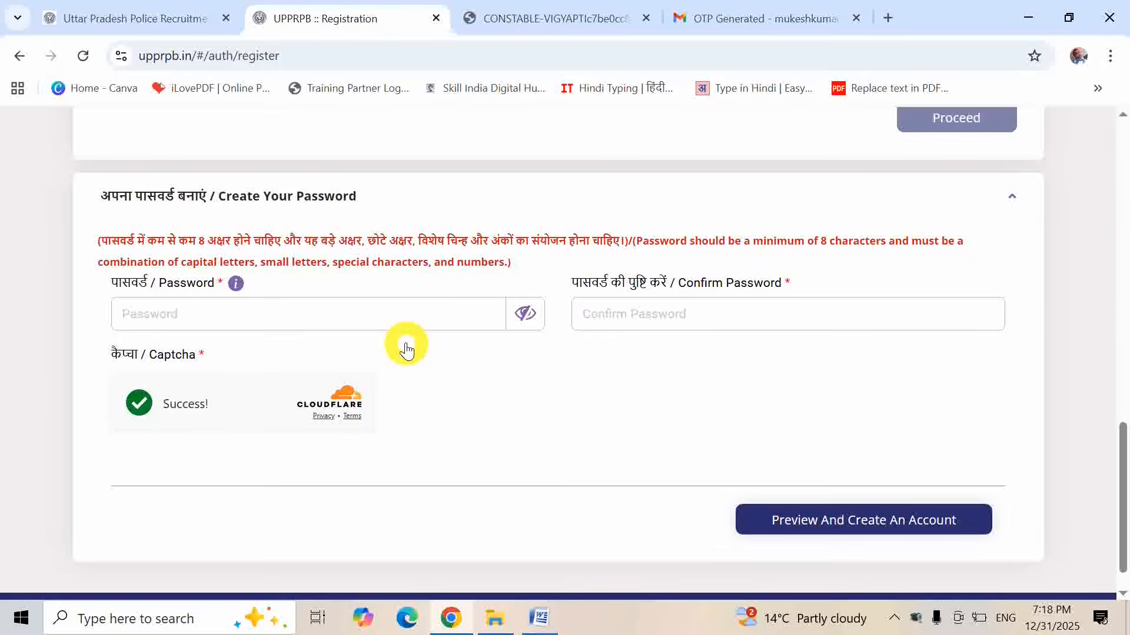
- Enter and confirm the account password, then preview the Account Details with the re-checked box ticked
click(396, 318)
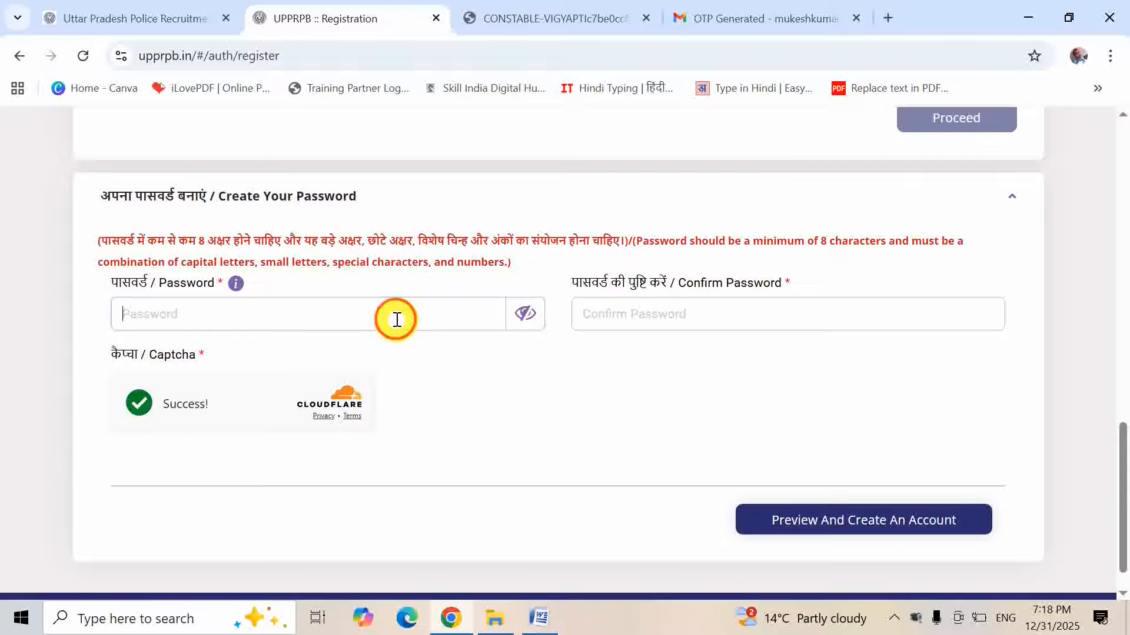
click(692, 312)
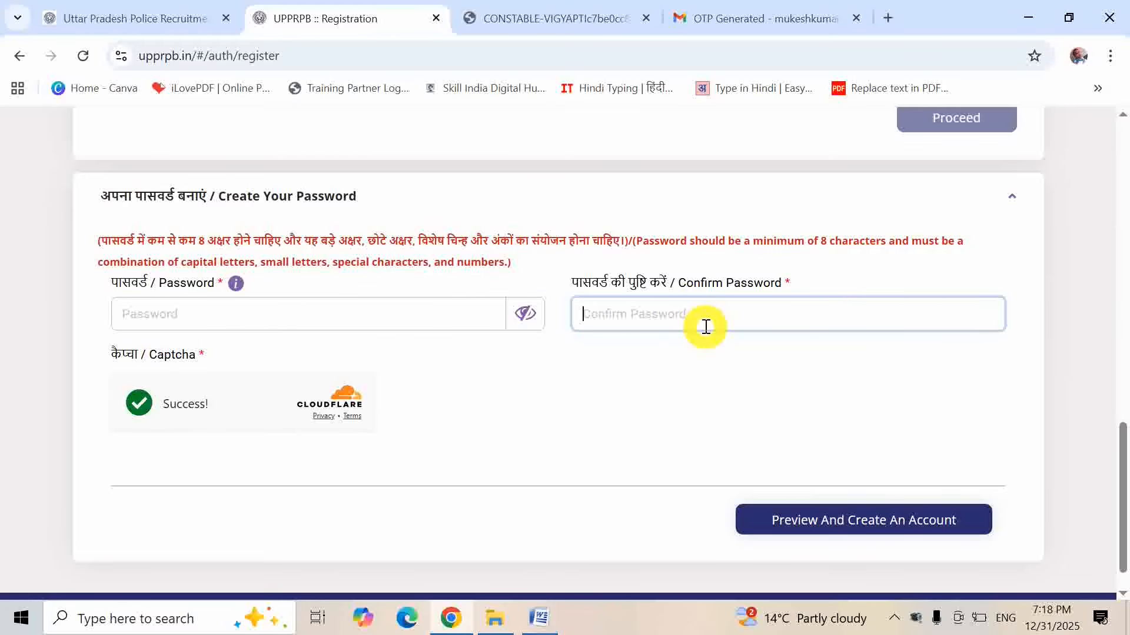
click(908, 531)
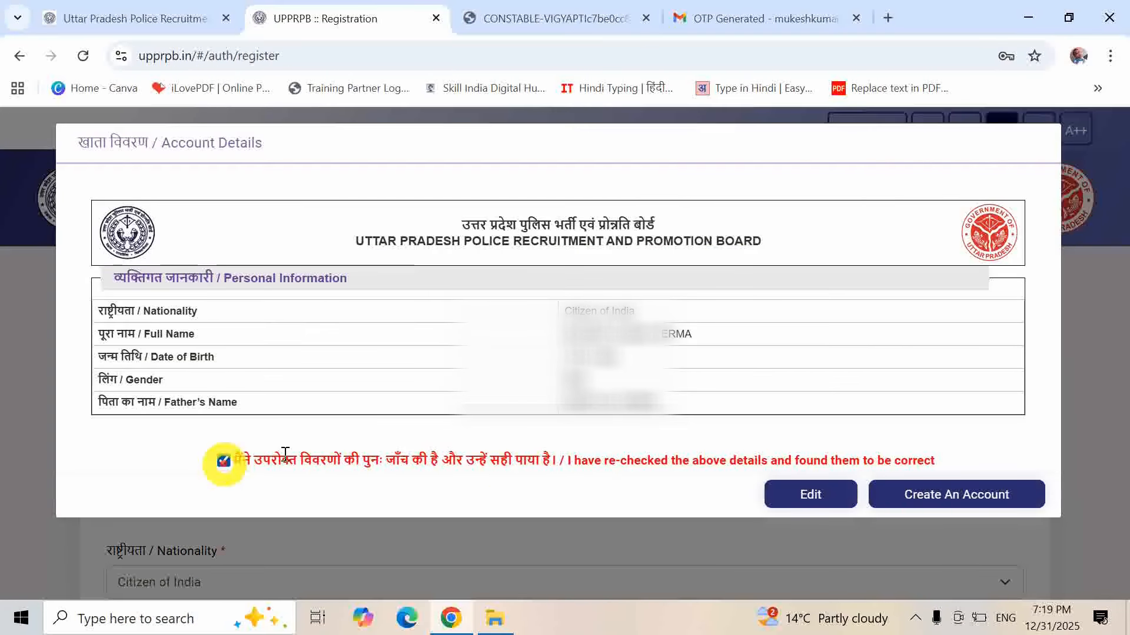
- Create the account from the previewed details and proceed through the Information confirmation
click(935, 493)
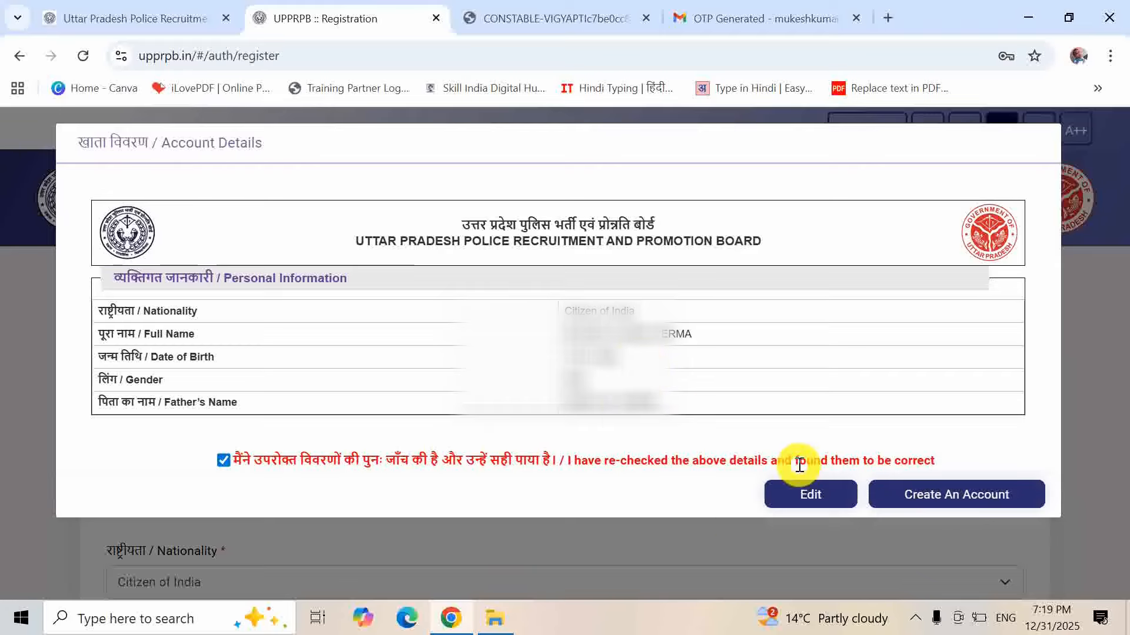
click(999, 497)
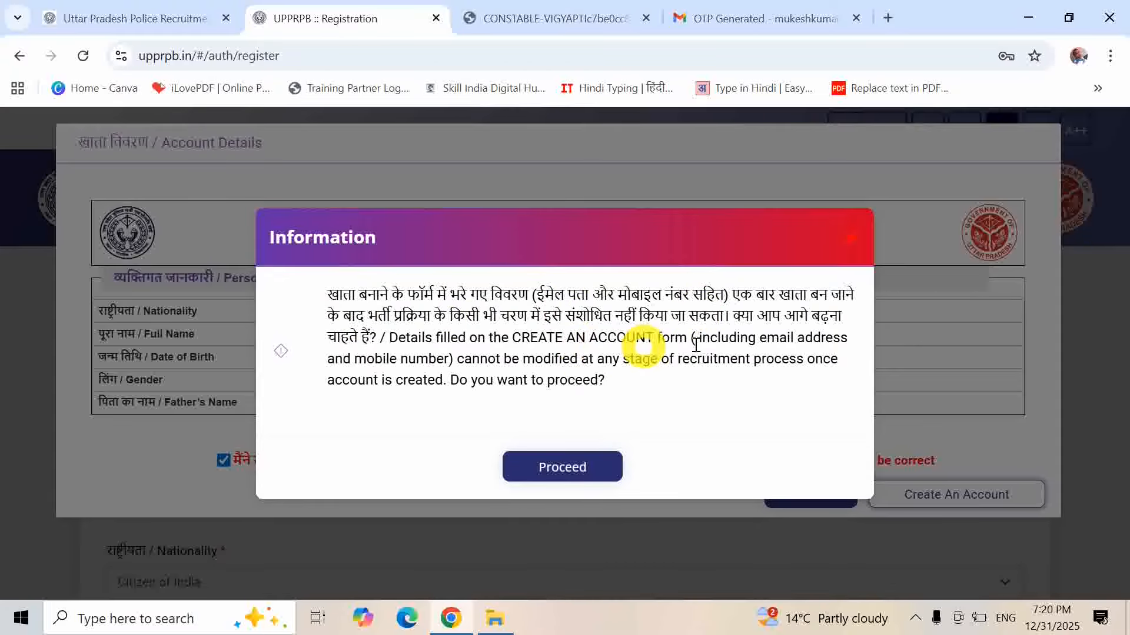
click(582, 469)
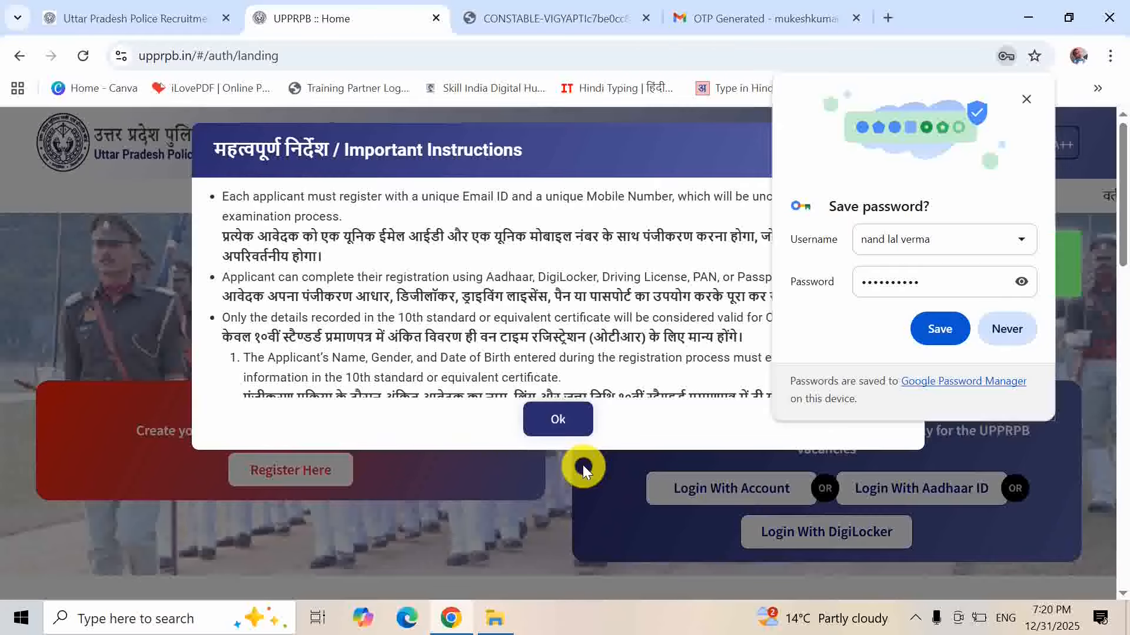
- Decline Chrome's offer to save the password and close the Important Instructions notice
click(1005, 333)
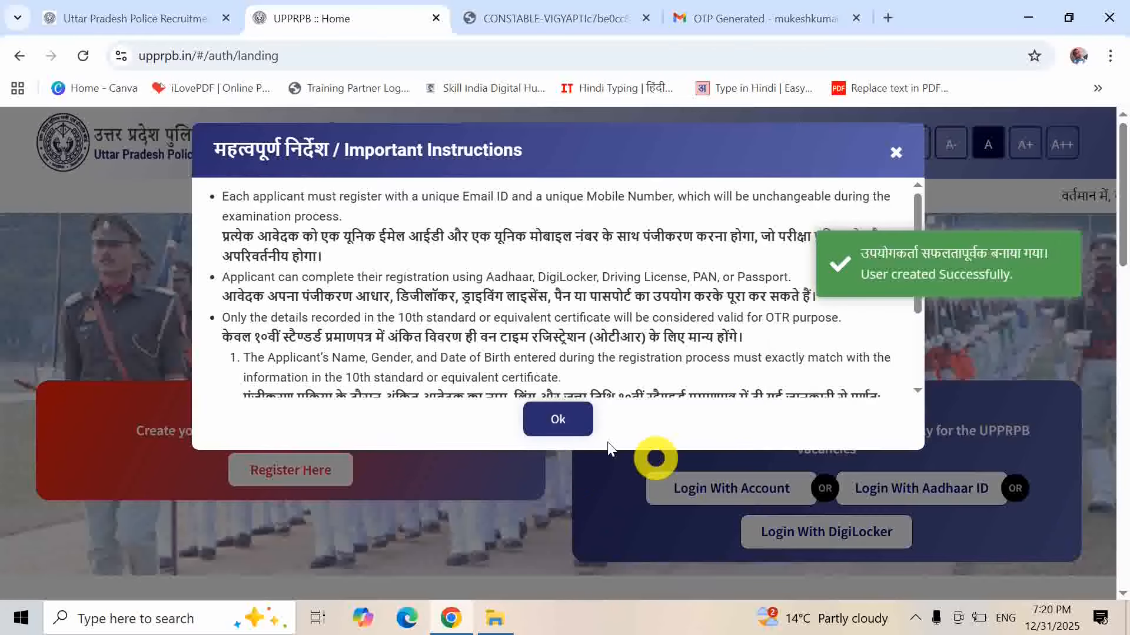
click(555, 421)
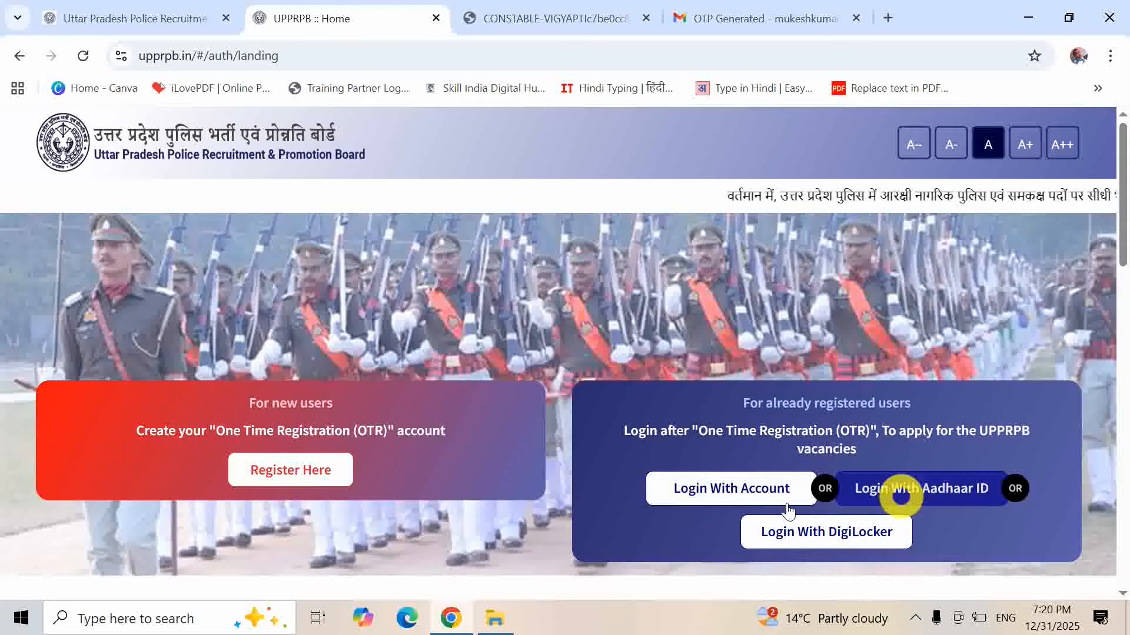
- Log in with the existing account and have the two-factor OTP sent to the registered email
click(739, 493)
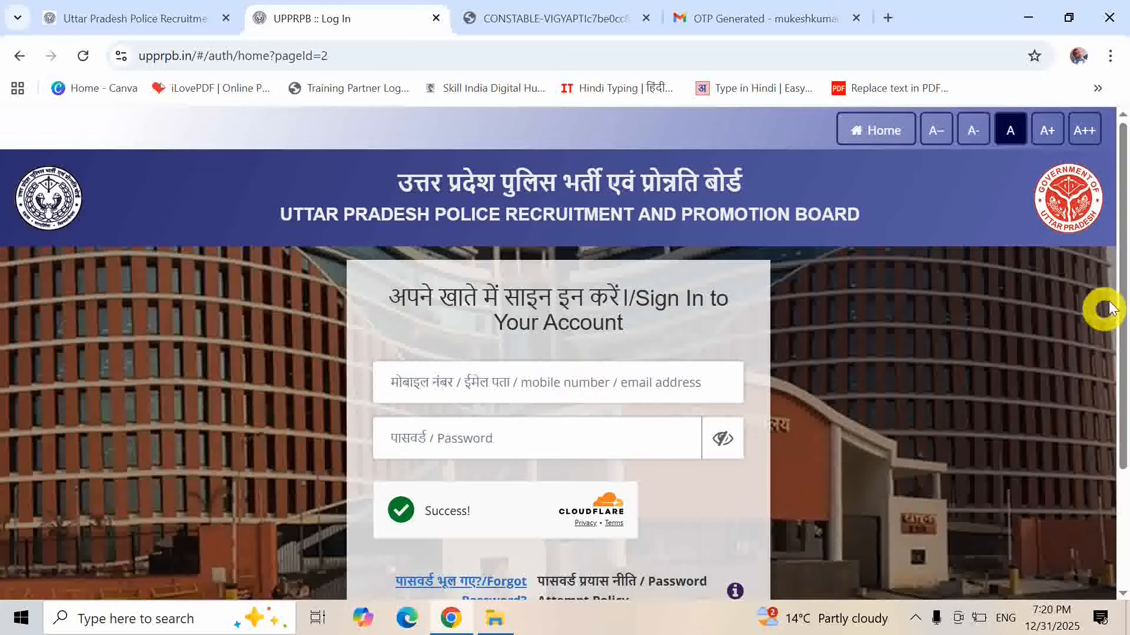
drag(1124, 286, 1117, 360)
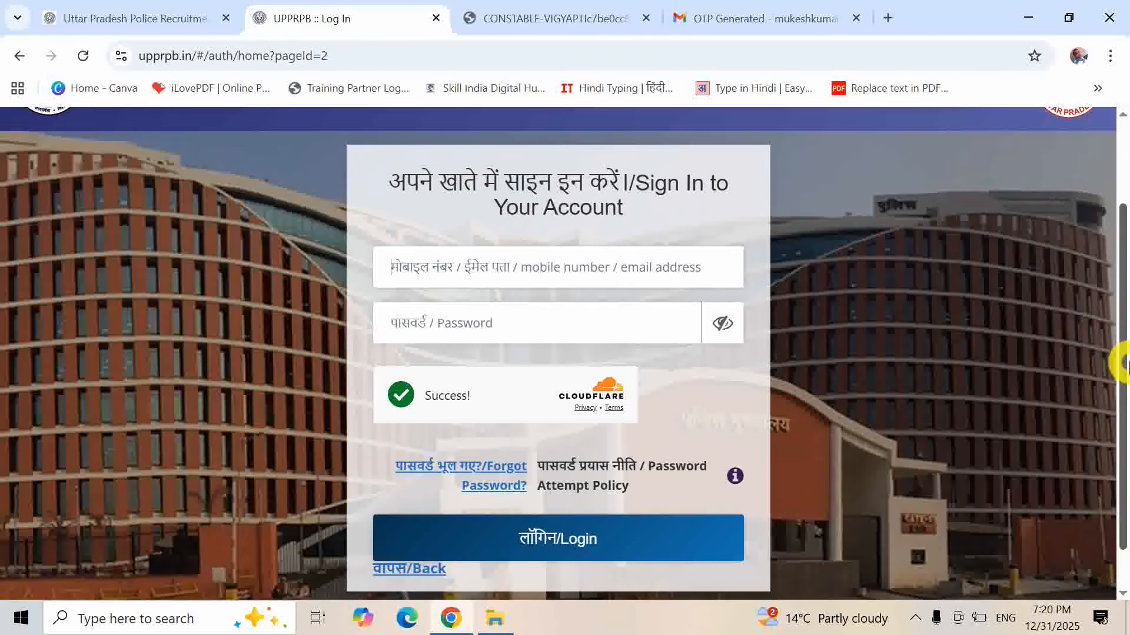
click(609, 544)
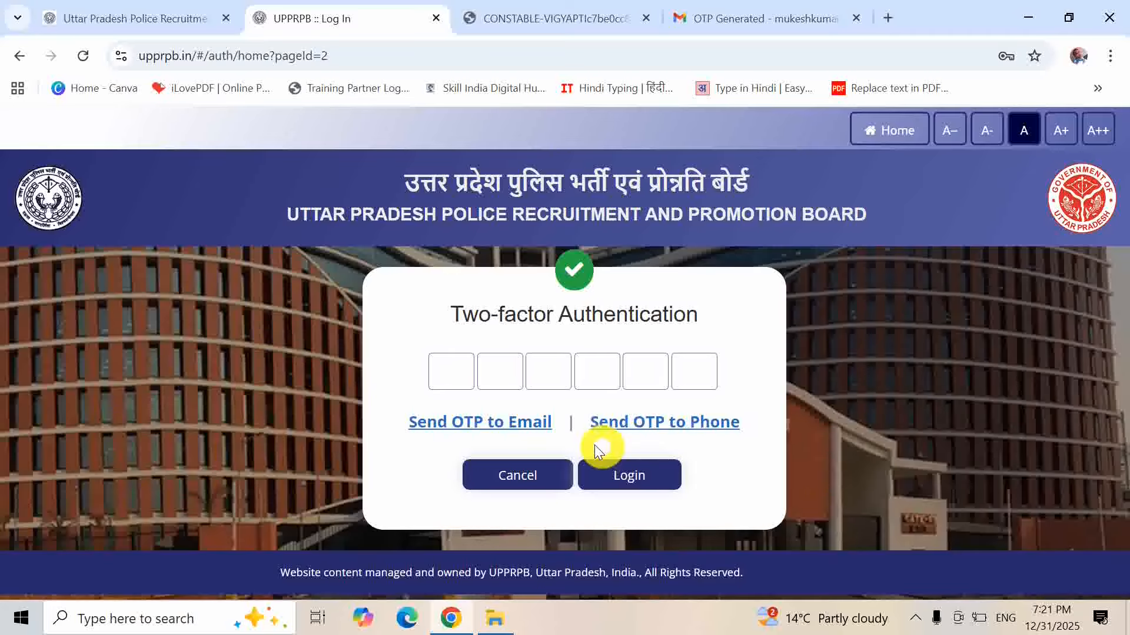
click(496, 425)
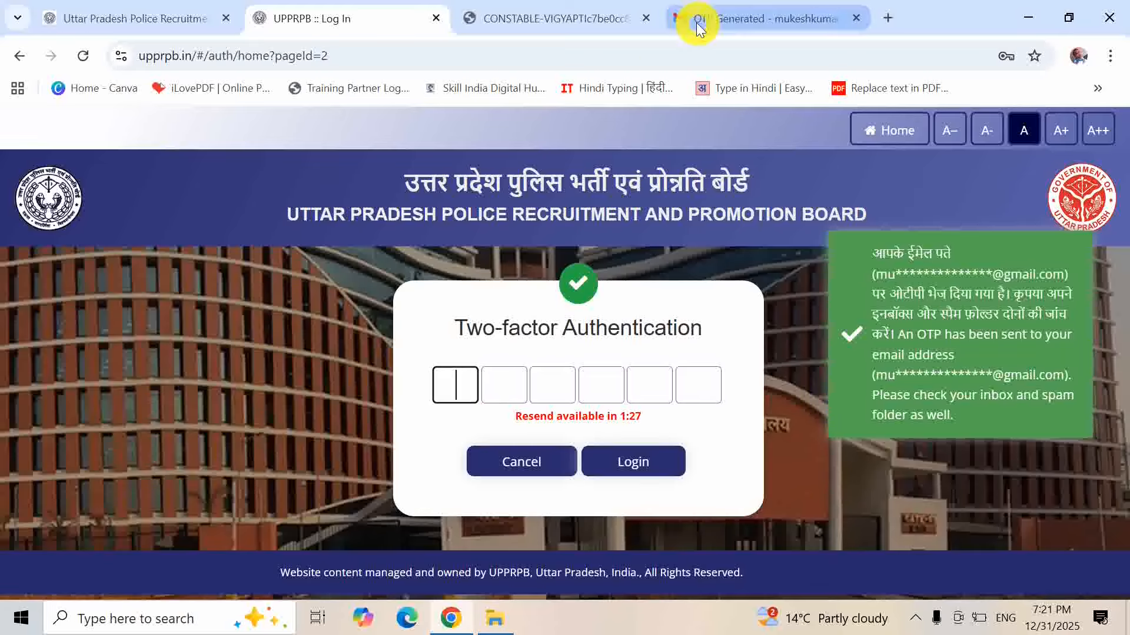
- Open the newest UP Police OTP Generated email in Gmail and copy the OTP
click(756, 21)
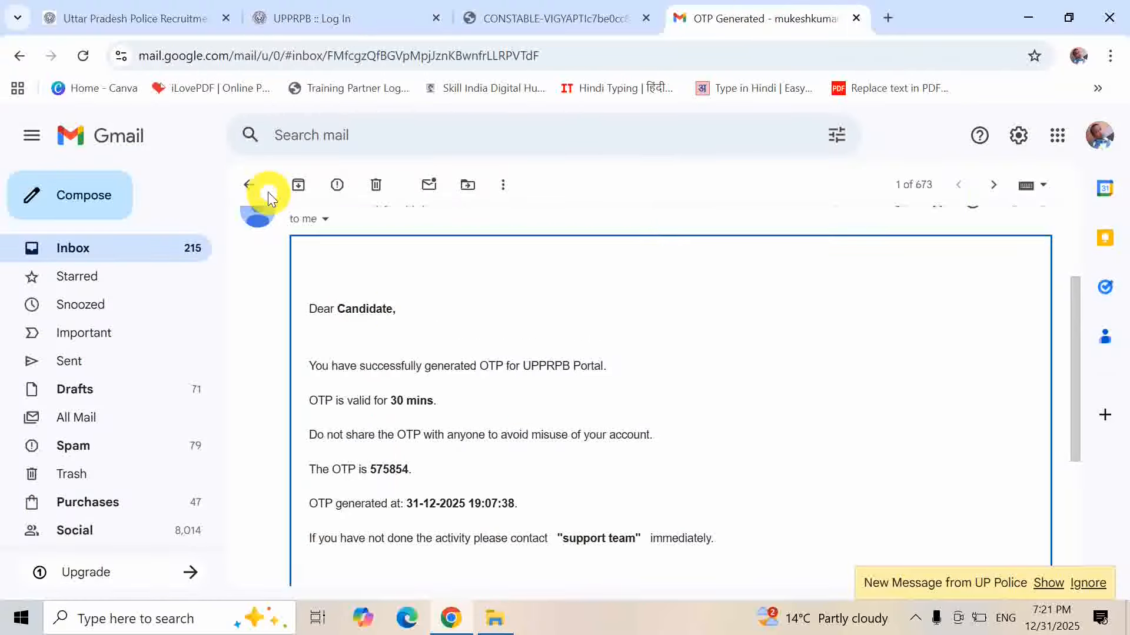
click(248, 186)
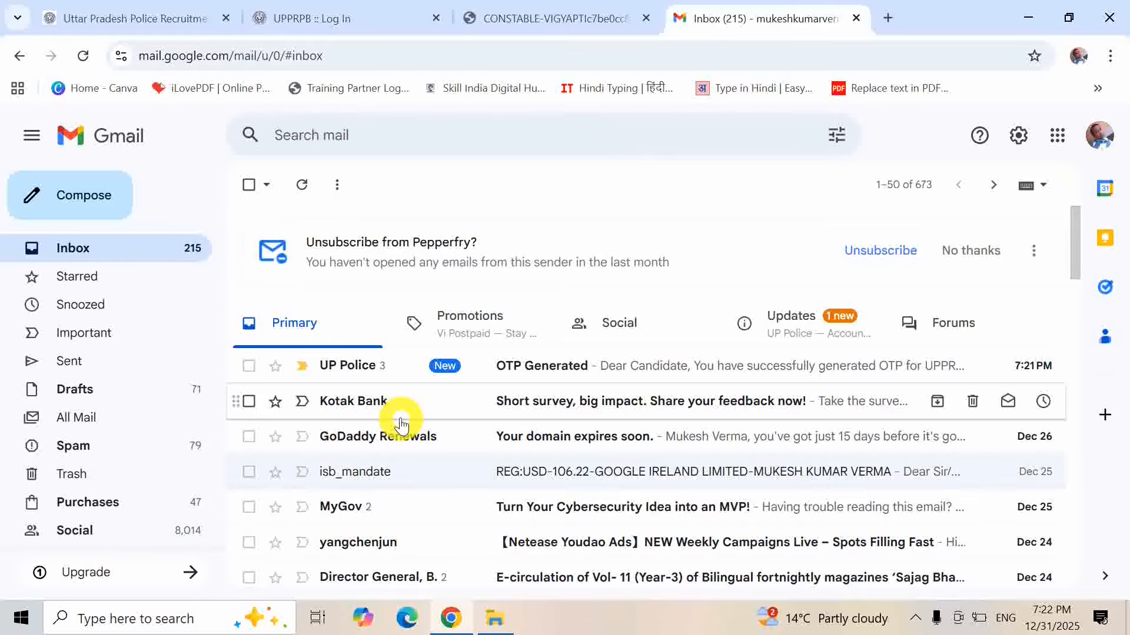
click(533, 369)
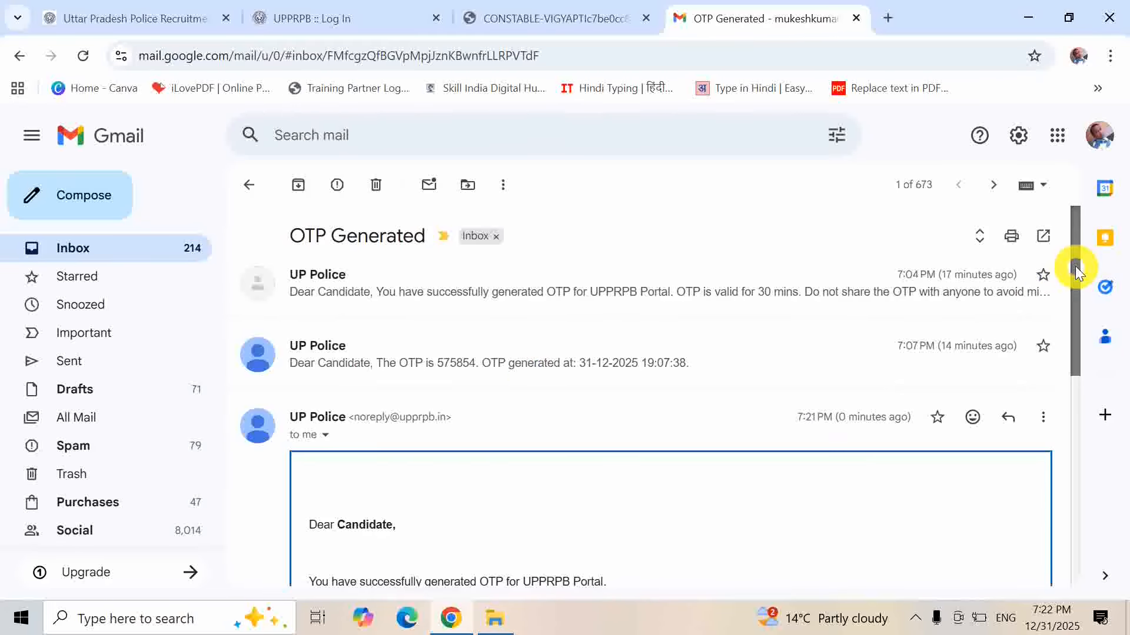
drag(1075, 266, 1075, 366)
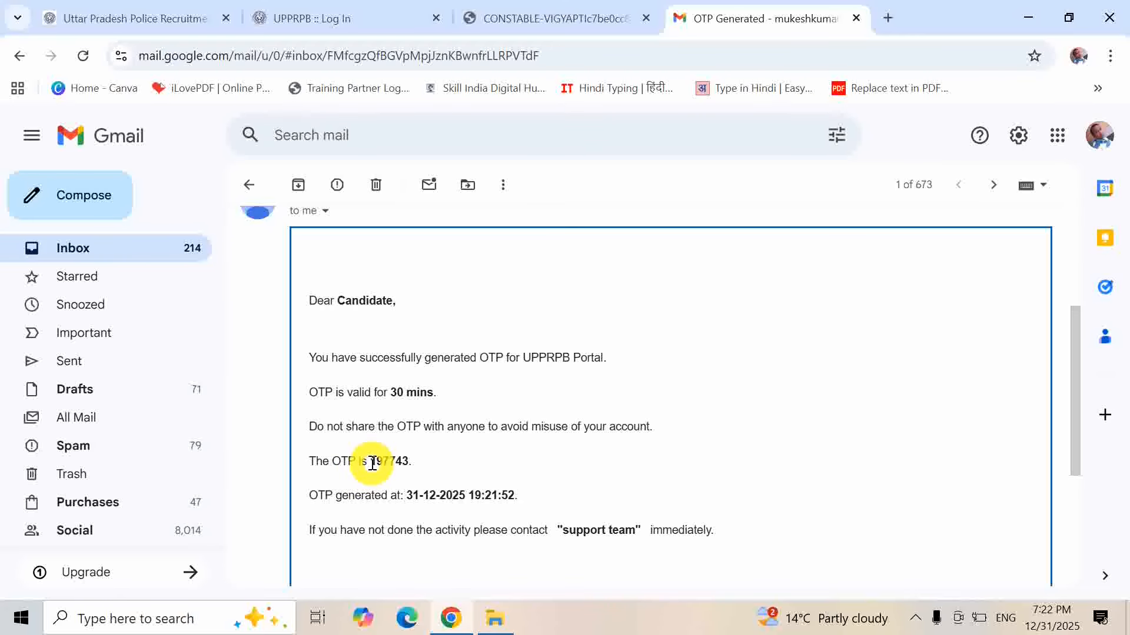
drag(372, 463, 398, 471)
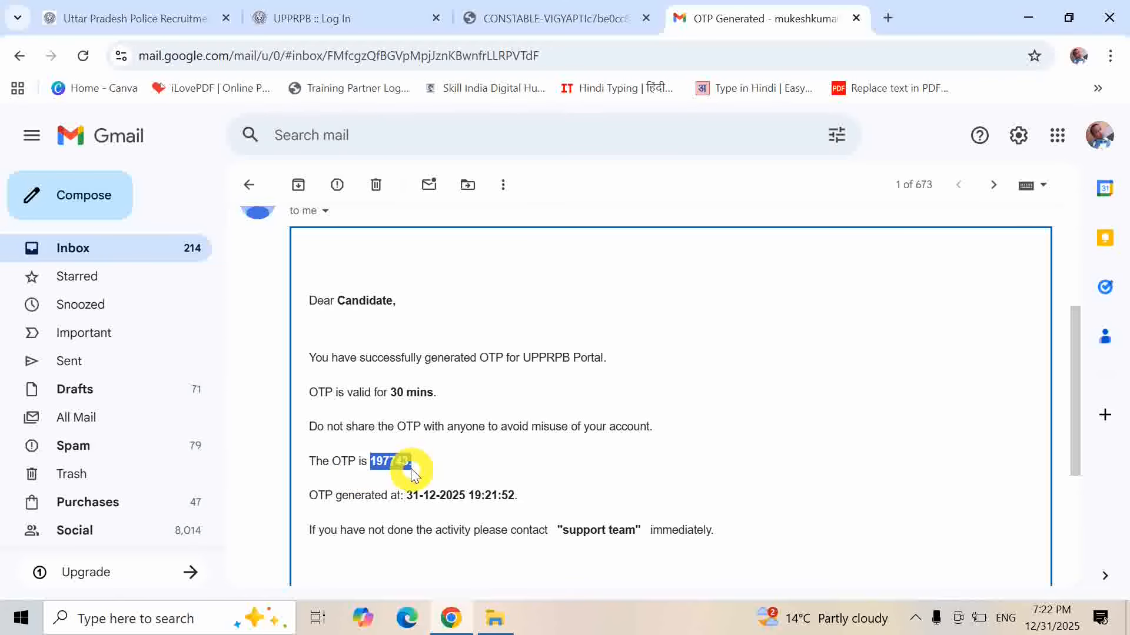
key(ctrl+c)
- Paste the copied OTP into the portal's Two-factor Authentication boxes and complete login
click(309, 16)
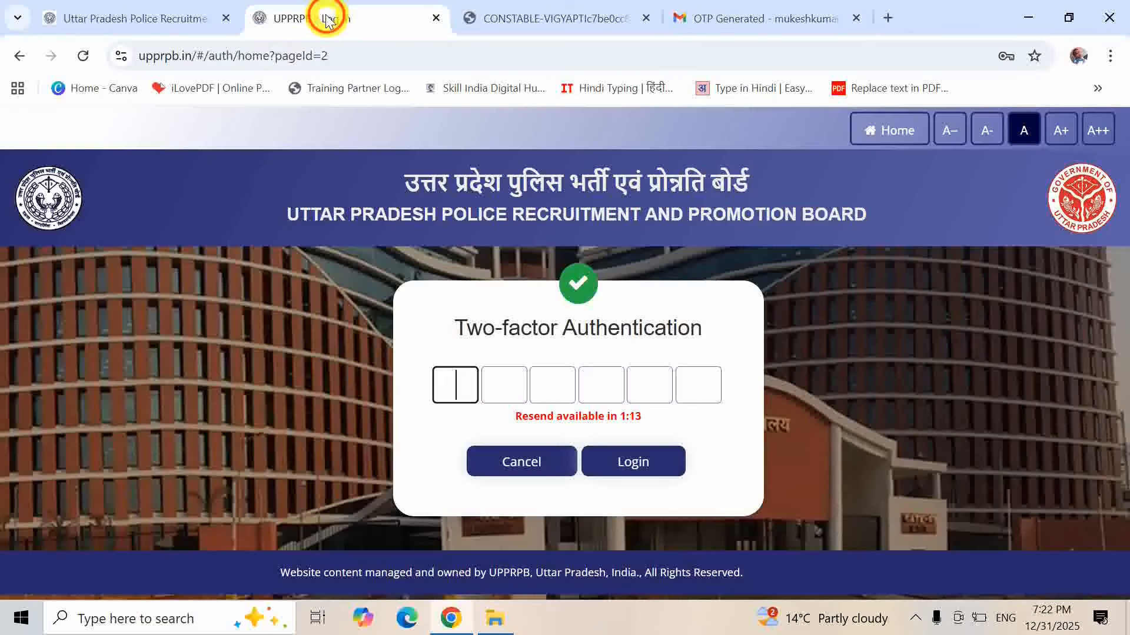
key(ctrl+v)
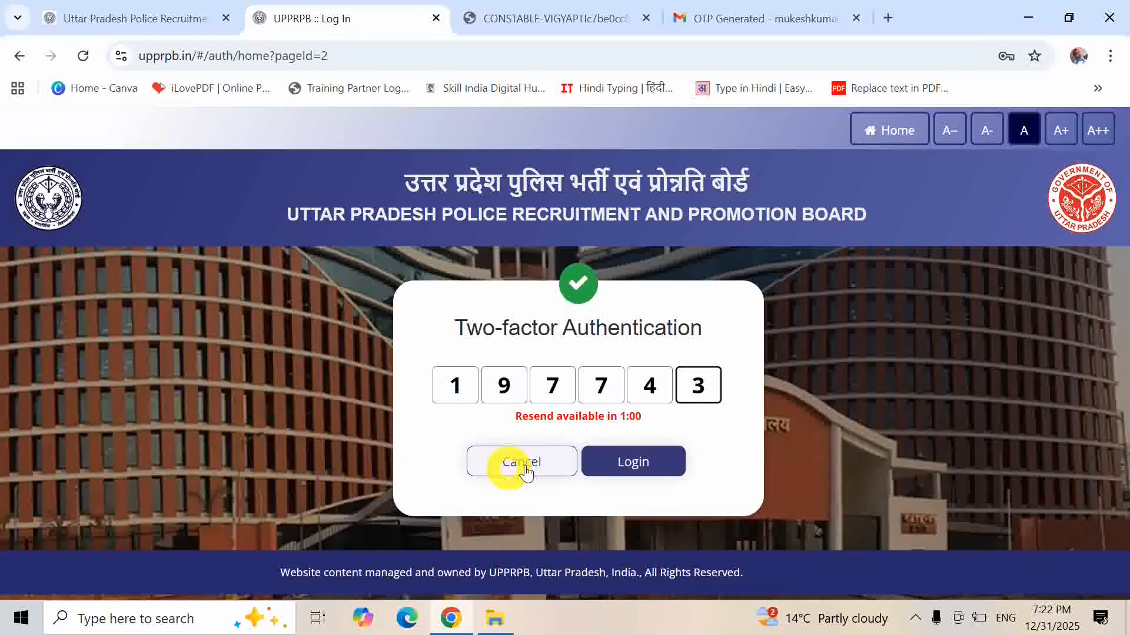
click(622, 470)
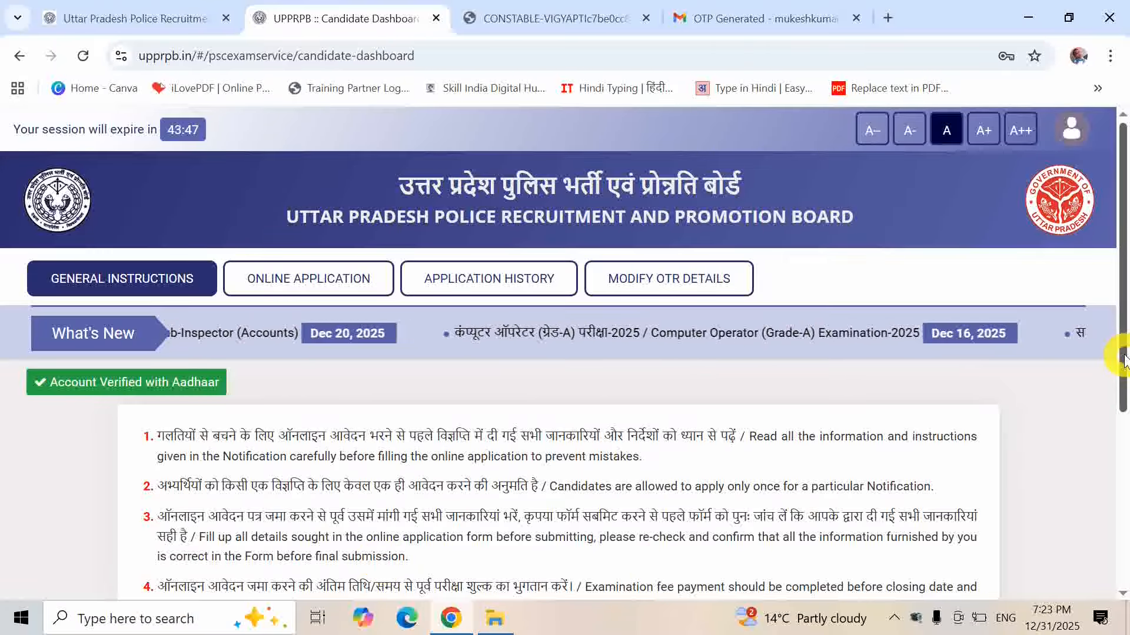
- Scroll past the dashboard's general instructions and open Online Application to see the Constable 2025 recruitment
drag(1123, 356, 1123, 480)
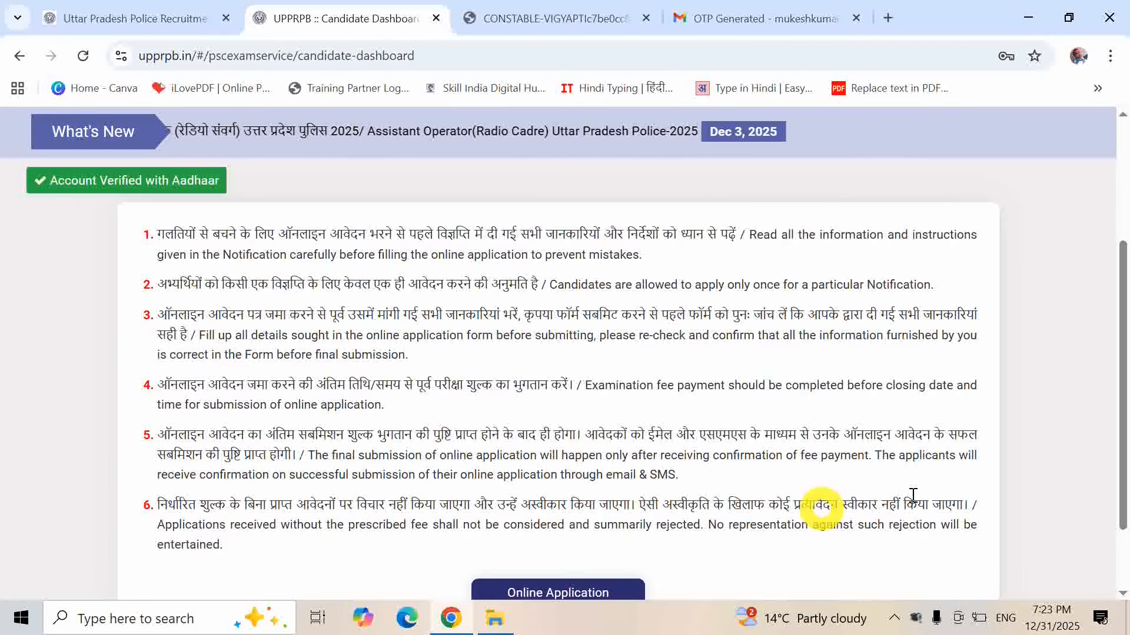
drag(1122, 403, 1122, 466)
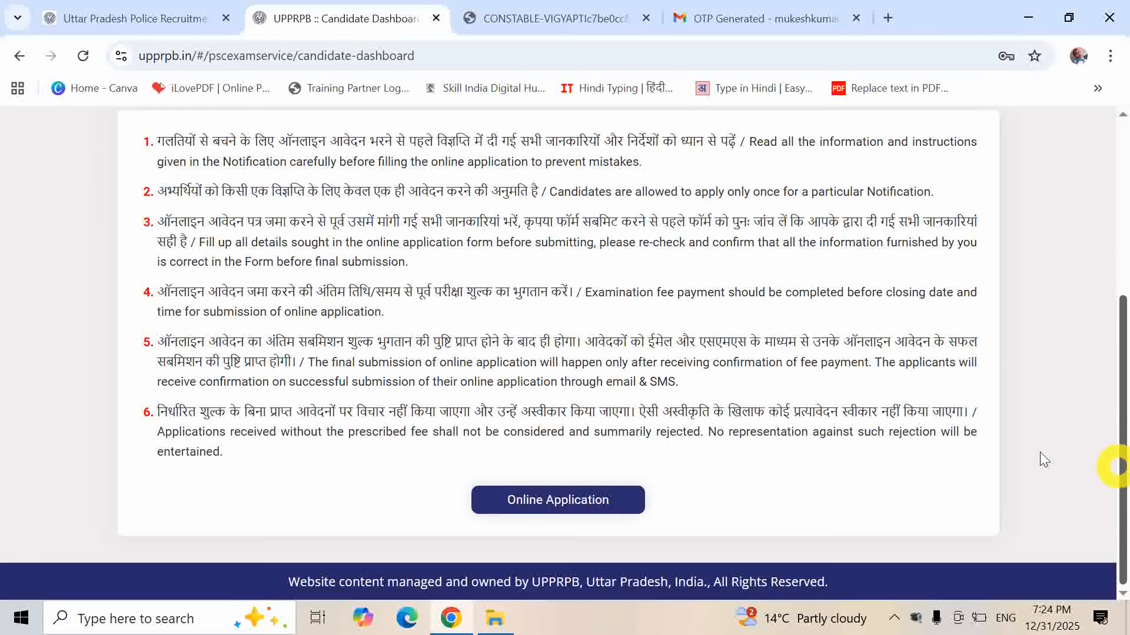
click(542, 500)
drag(1122, 218, 1124, 265)
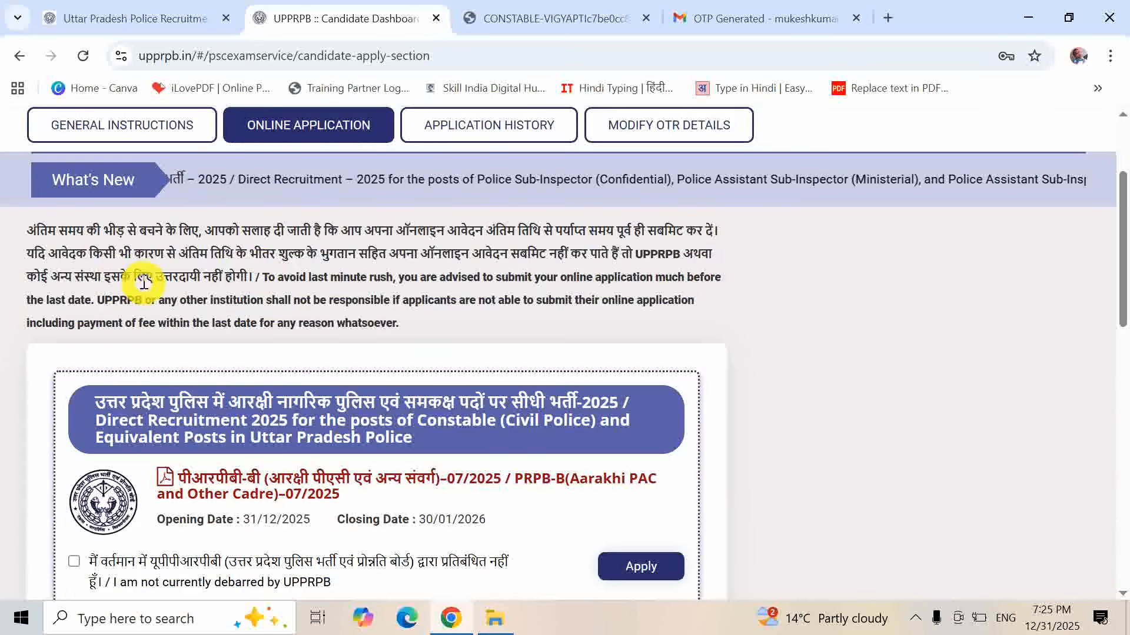
- Confirm not being debarred by UPPRPB and apply for Constable (Civil Police) 2025
mouse_move(1123, 259)
mouse_down()
mouse_move(1115, 232)
mouse_move(1120, 267)
mouse_up()
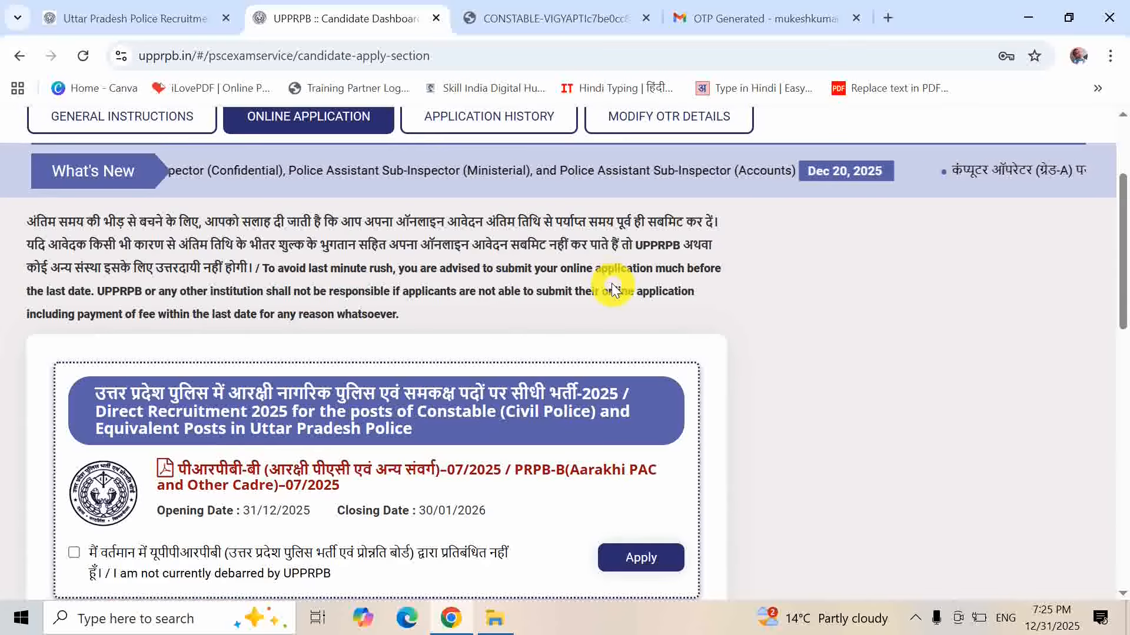
drag(1121, 256, 1125, 290)
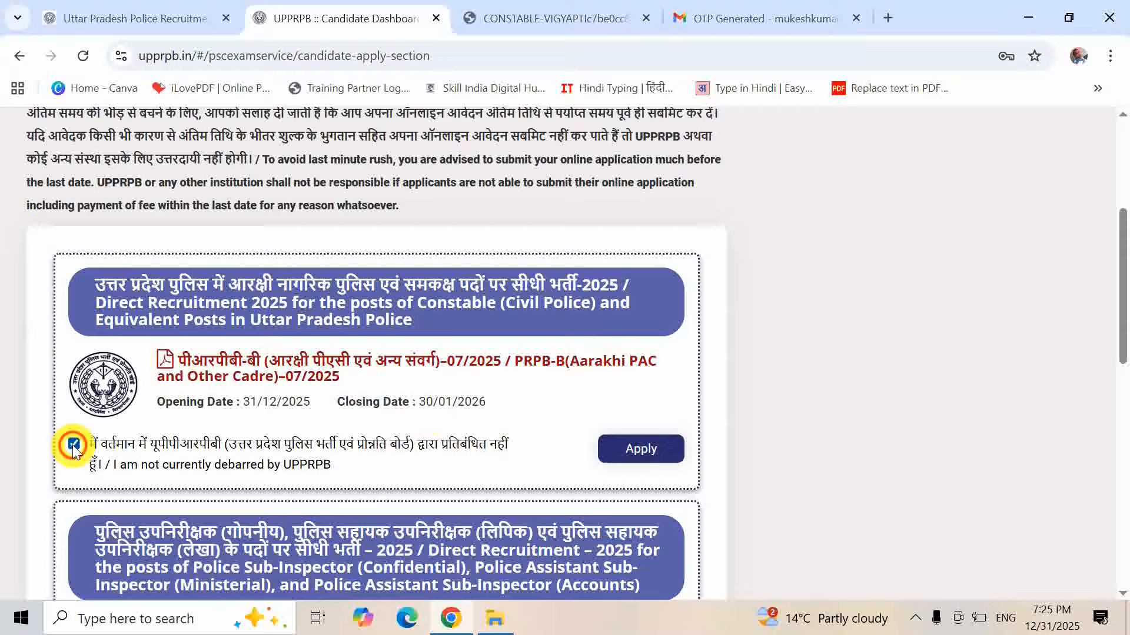
click(668, 446)
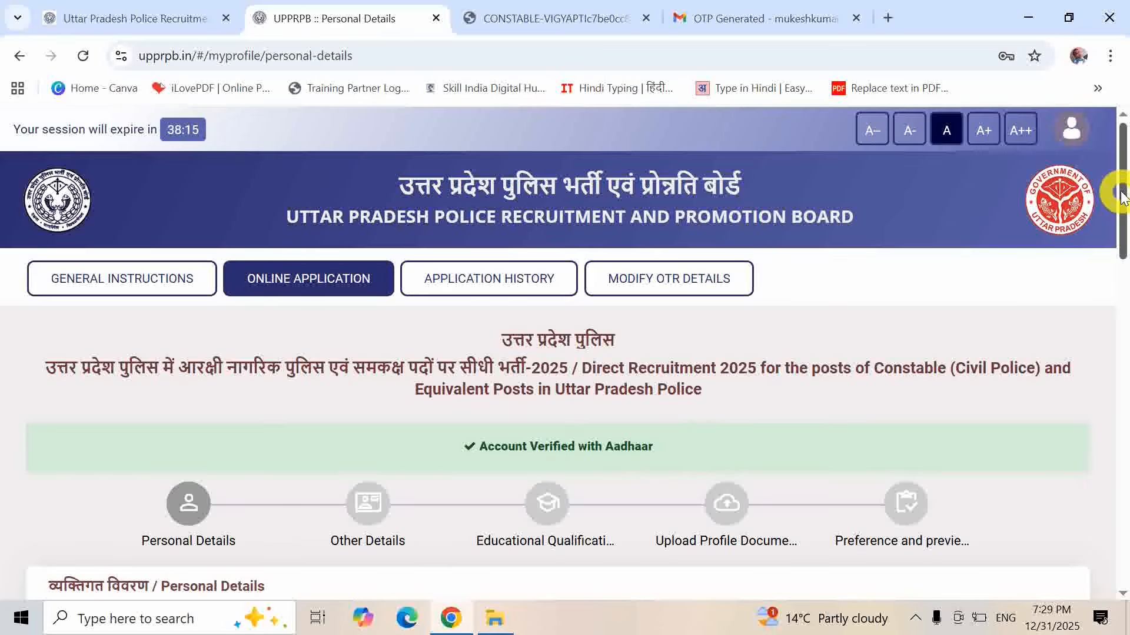
- Set marital status to Unmarried and answer Yes to being a UP domicile
drag(1121, 194, 1112, 378)
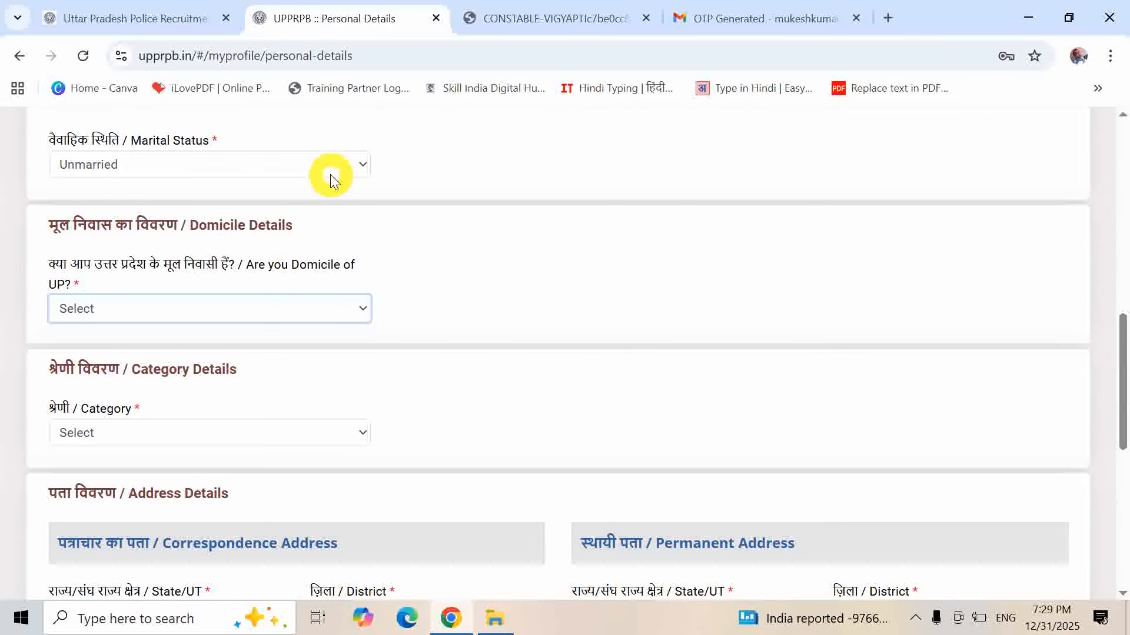
click(363, 166)
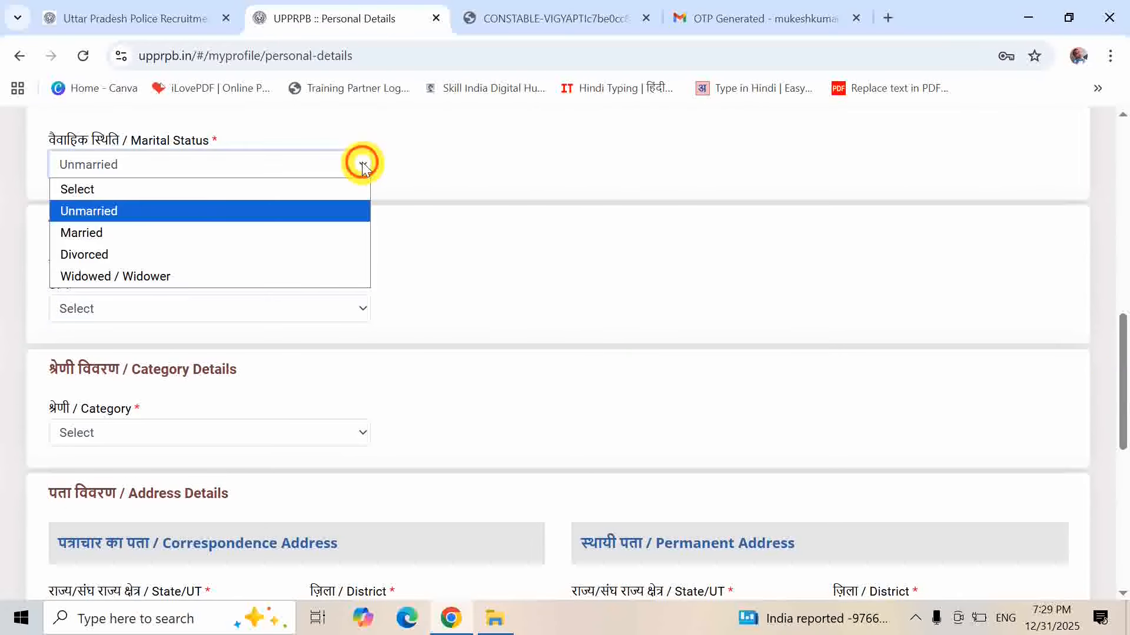
click(337, 217)
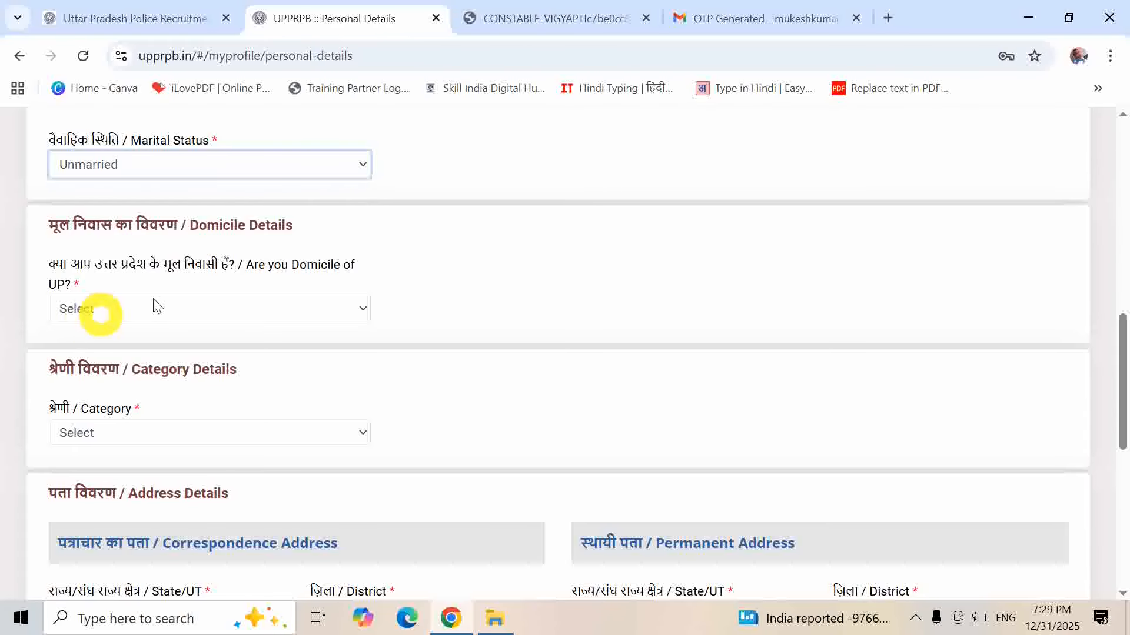
click(311, 309)
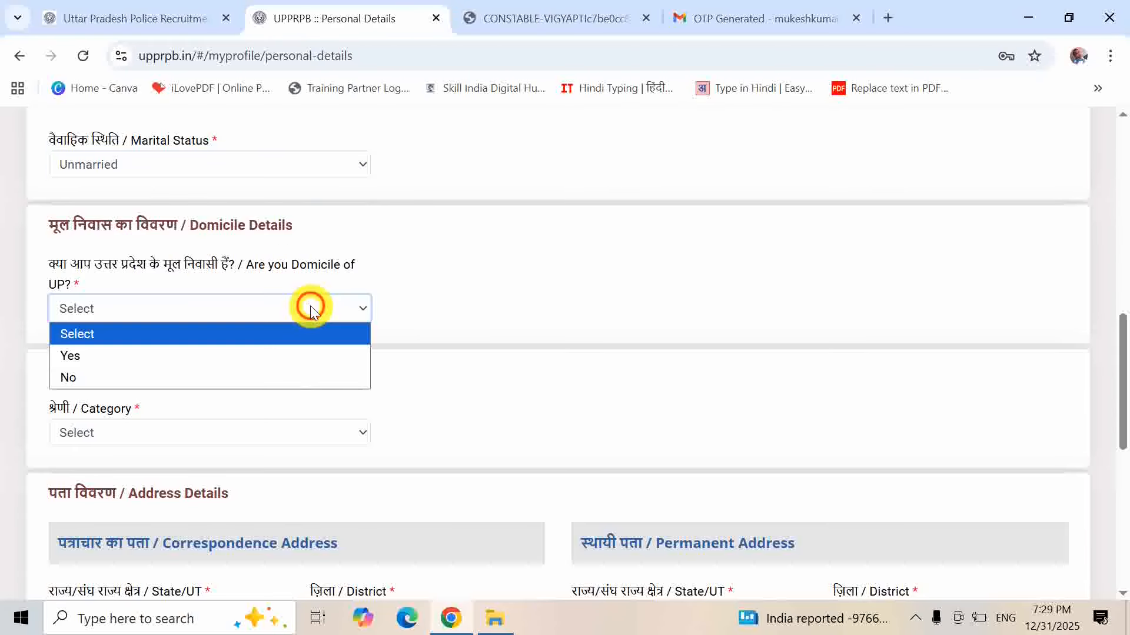
click(301, 377)
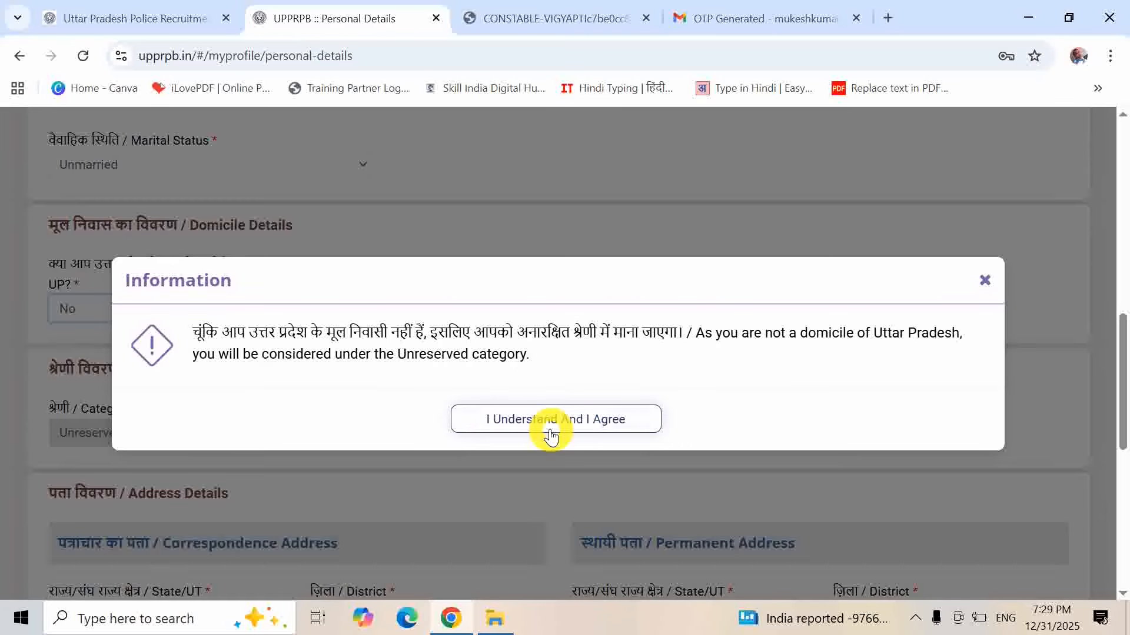
click(979, 282)
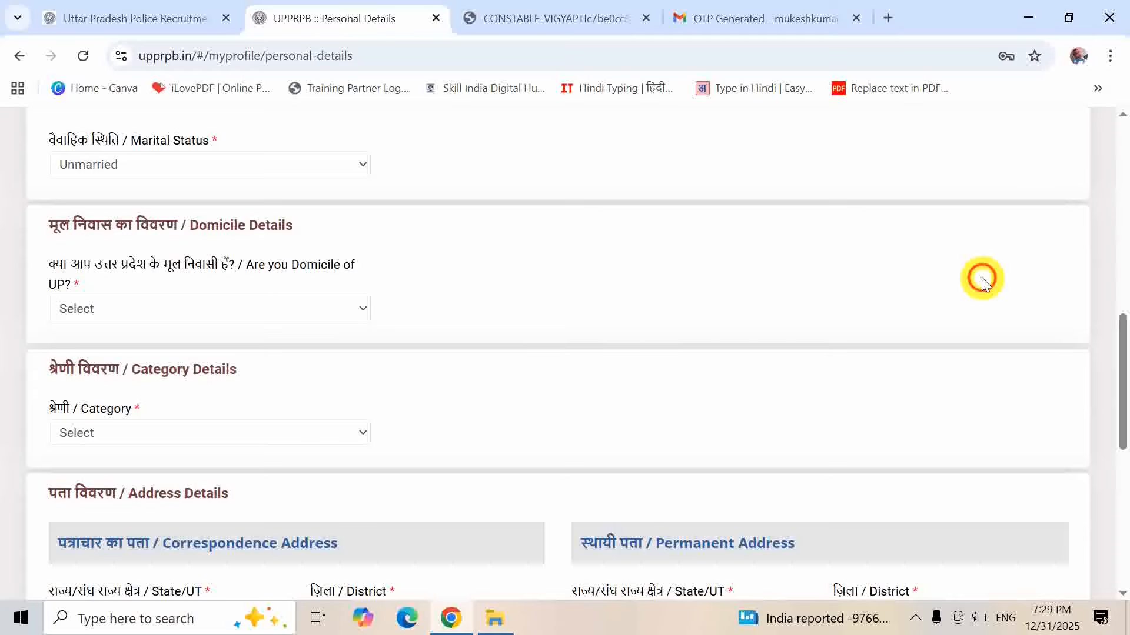
click(310, 319)
click(262, 353)
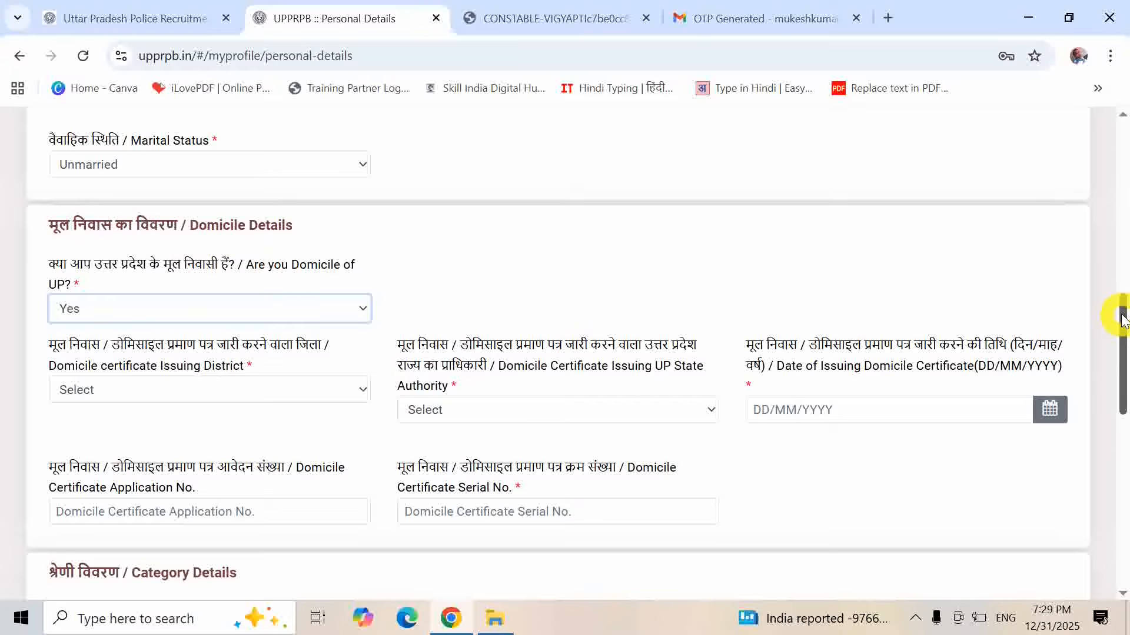
- Set the domicile certificate's issuing district to Ghaziabad and authority to Tehsildar
drag(1122, 318, 1122, 346)
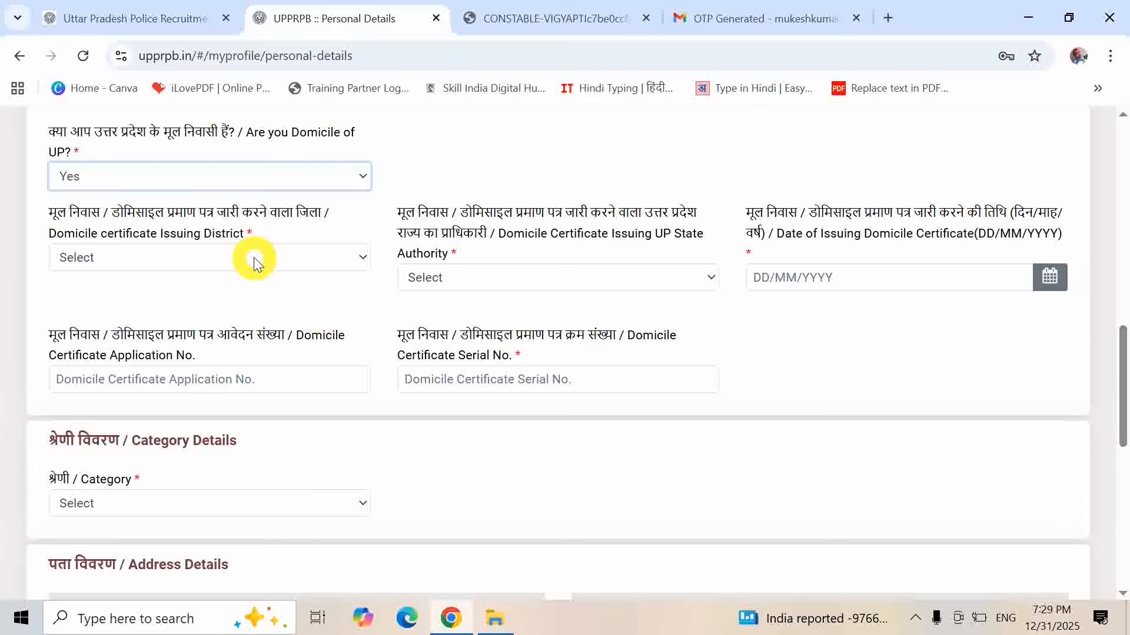
click(325, 263)
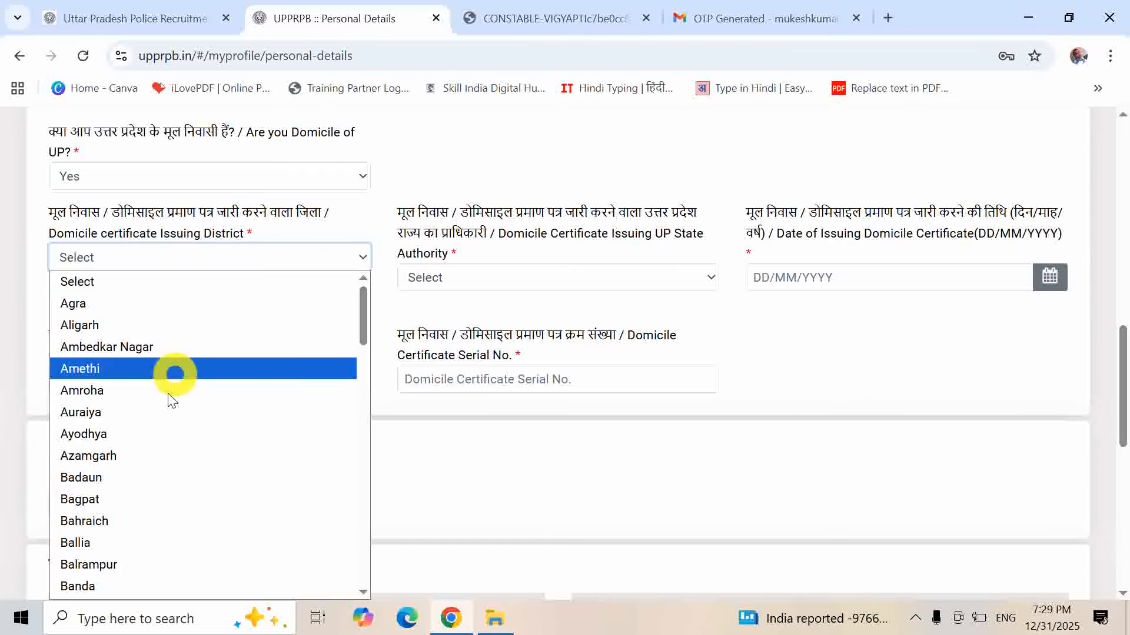
text(gh)
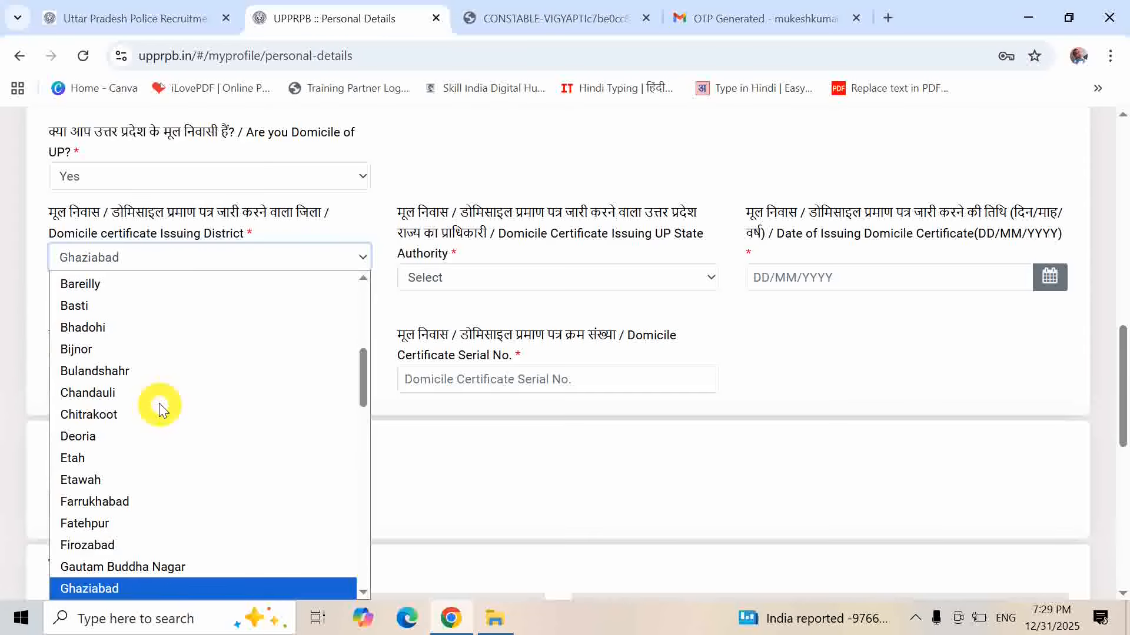
key(Return)
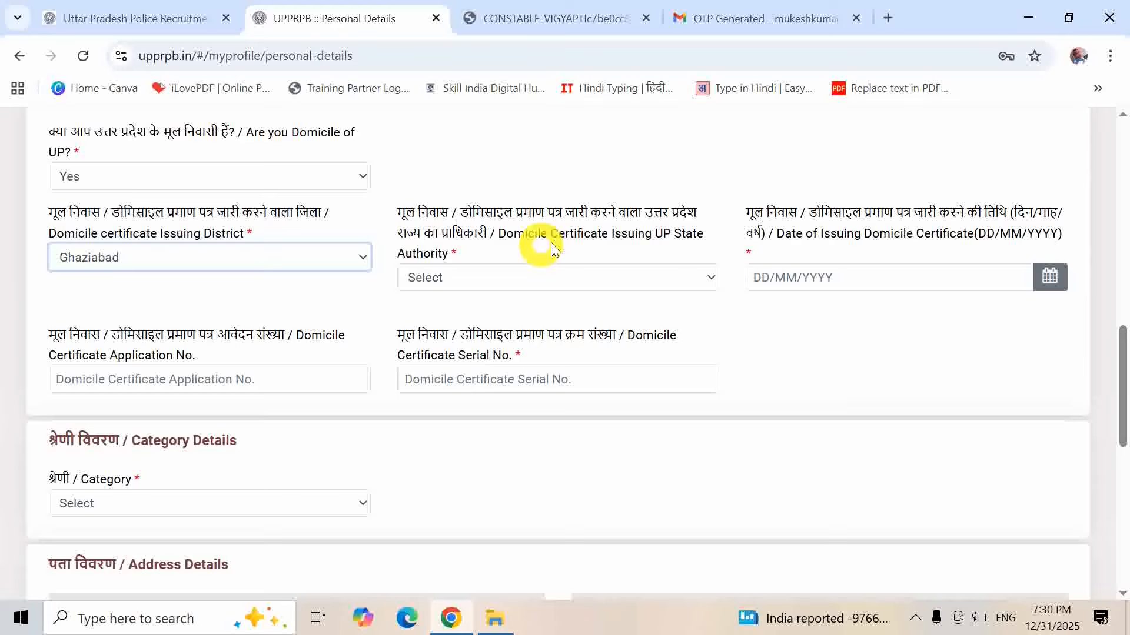
click(542, 271)
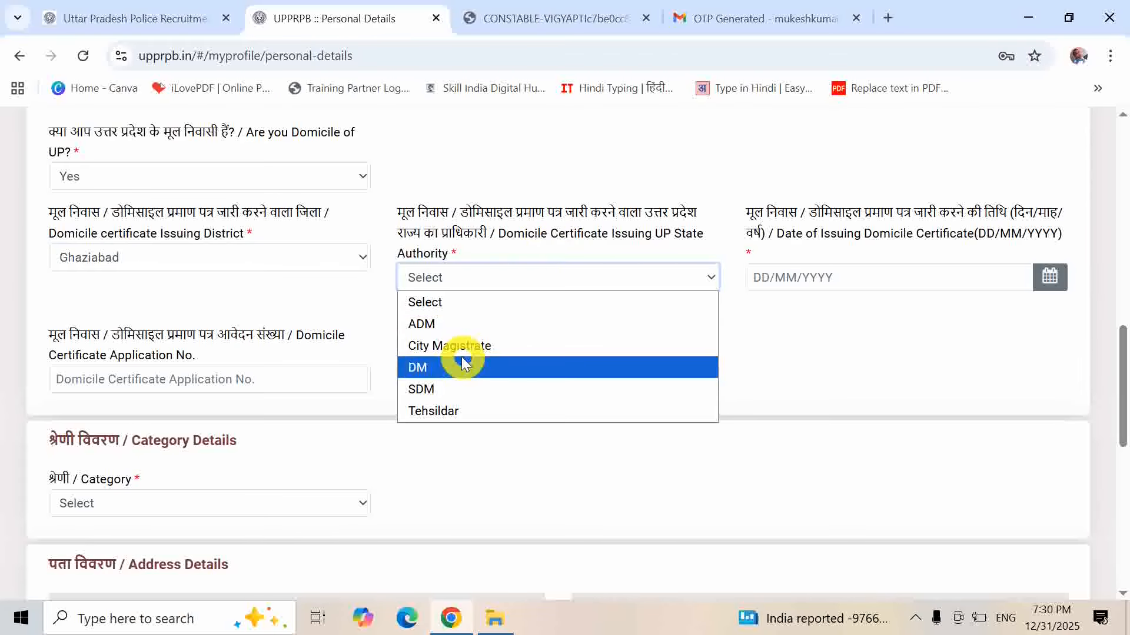
click(438, 412)
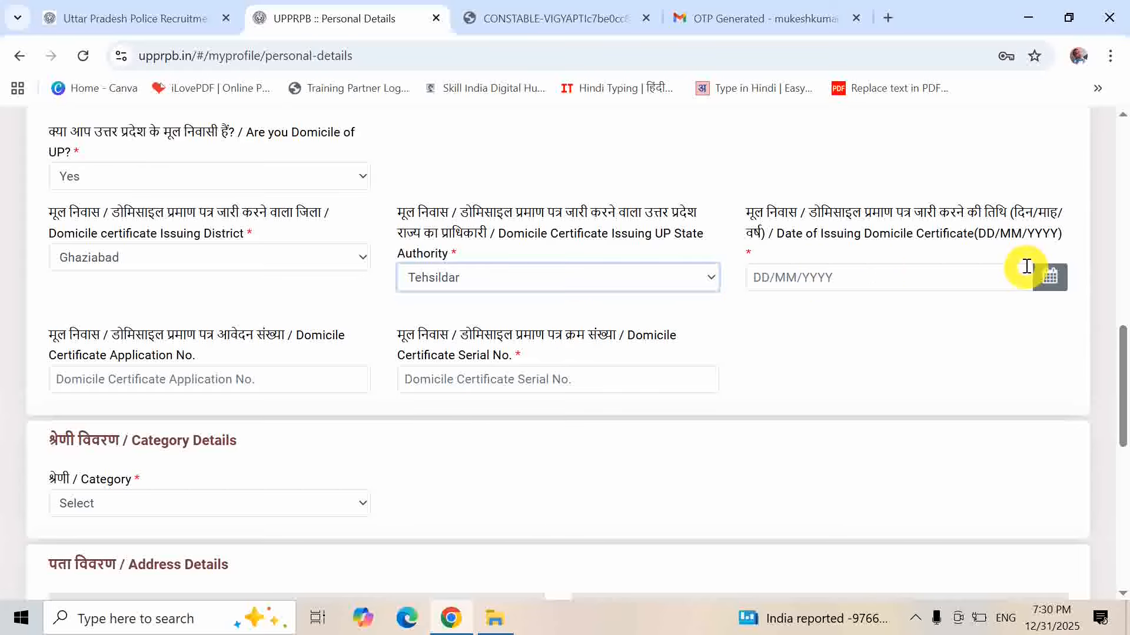
- Set the certificate issue date to 01/12/2025 and enter its application and serial numbers
click(1049, 276)
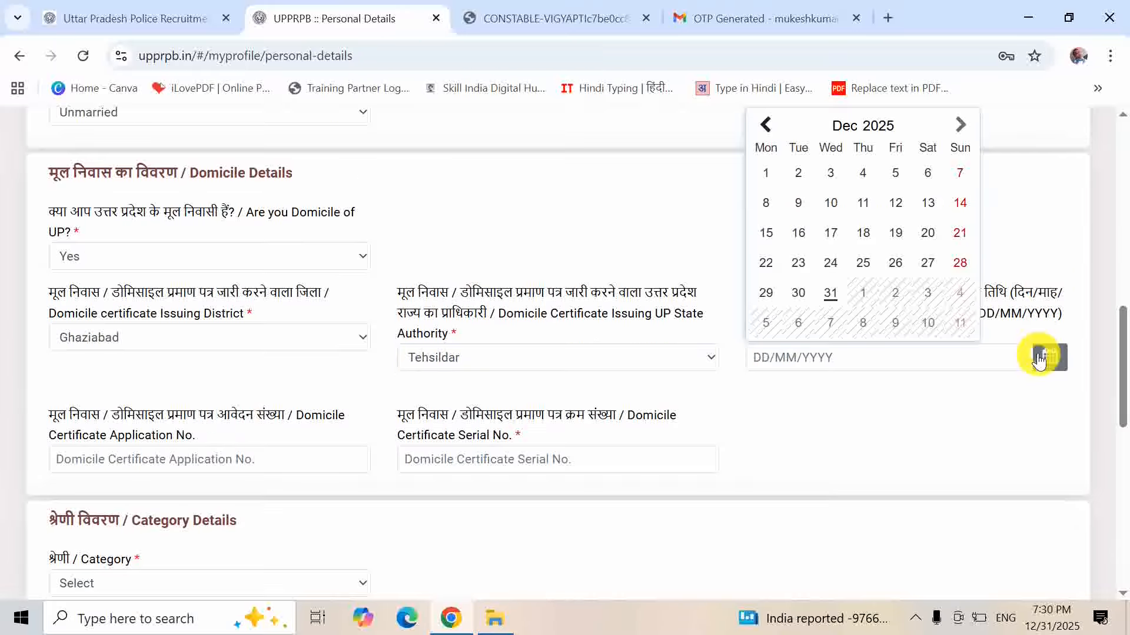
click(768, 173)
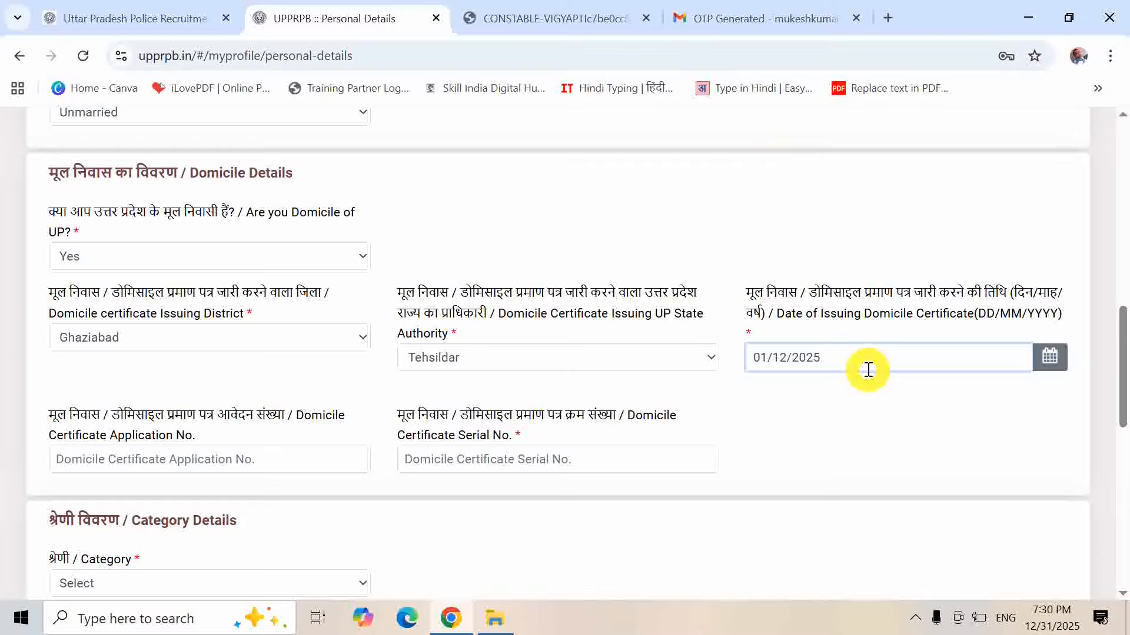
click(187, 463)
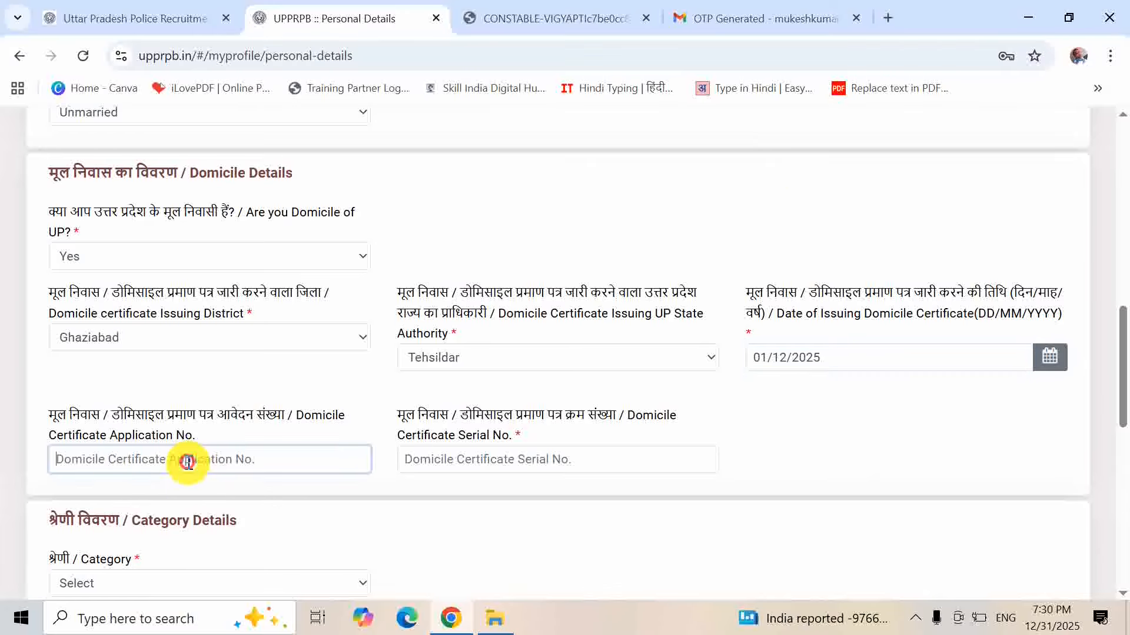
text(898989)
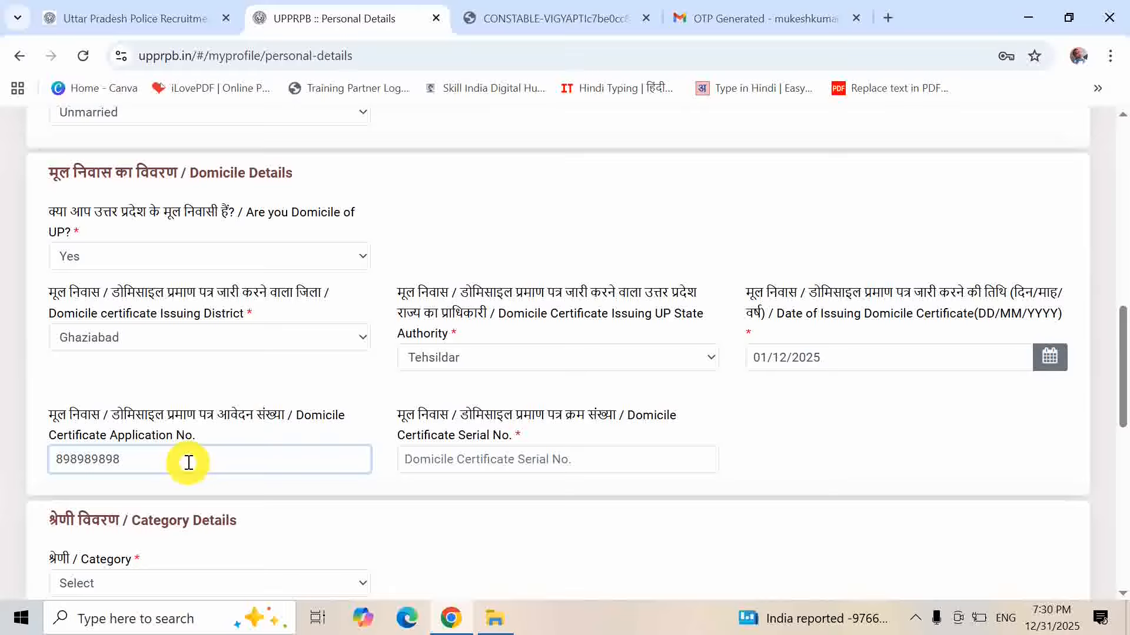
text(898)
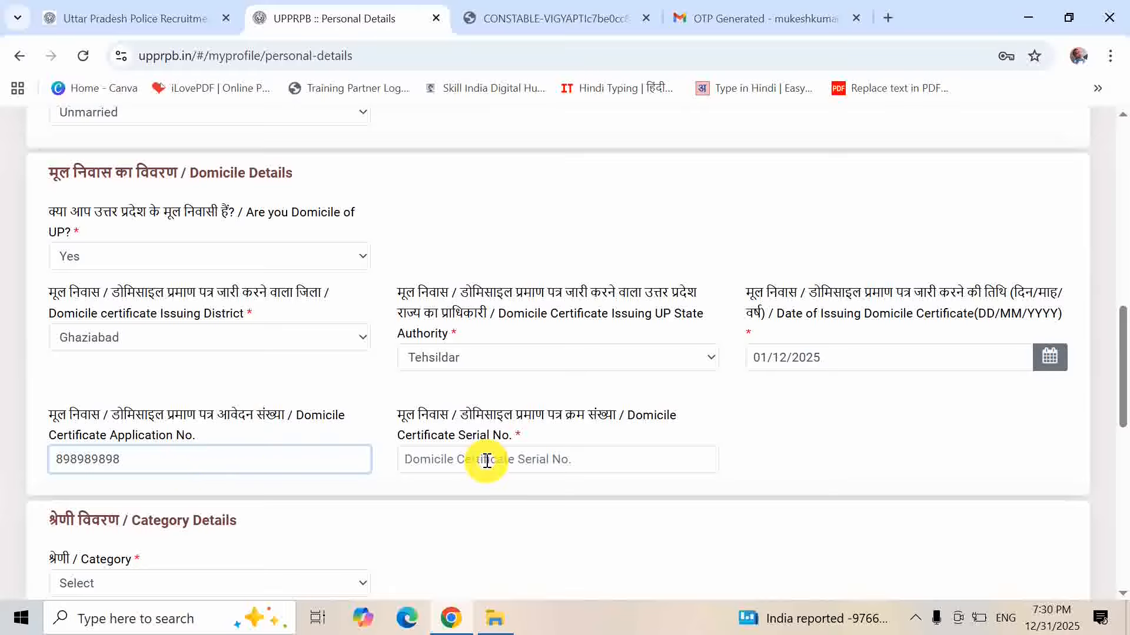
click(514, 460)
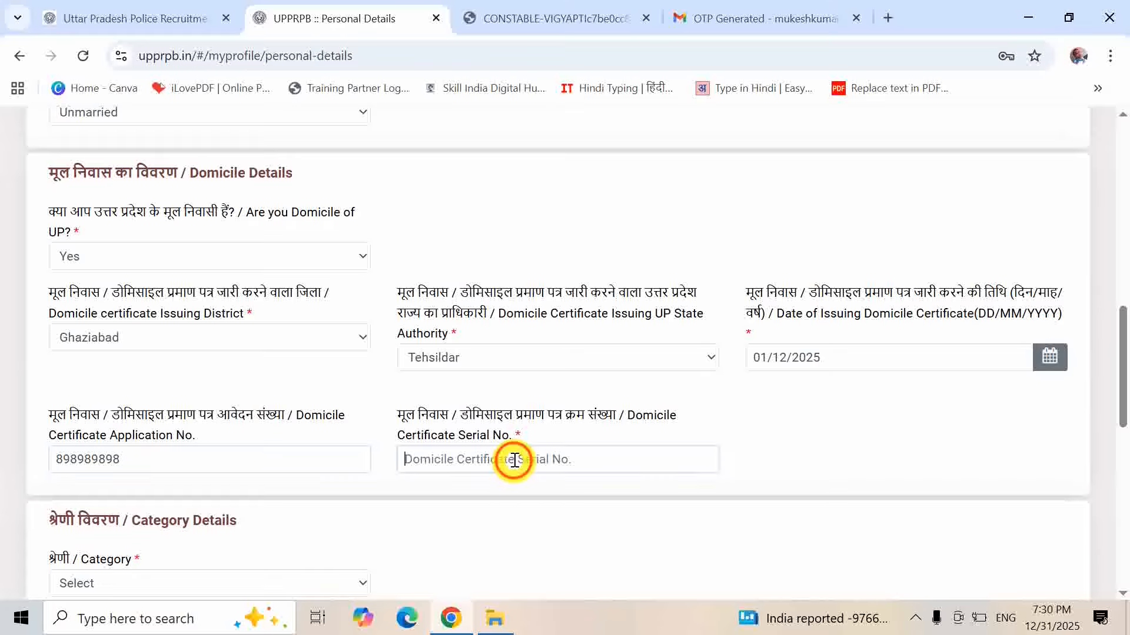
text(98989)
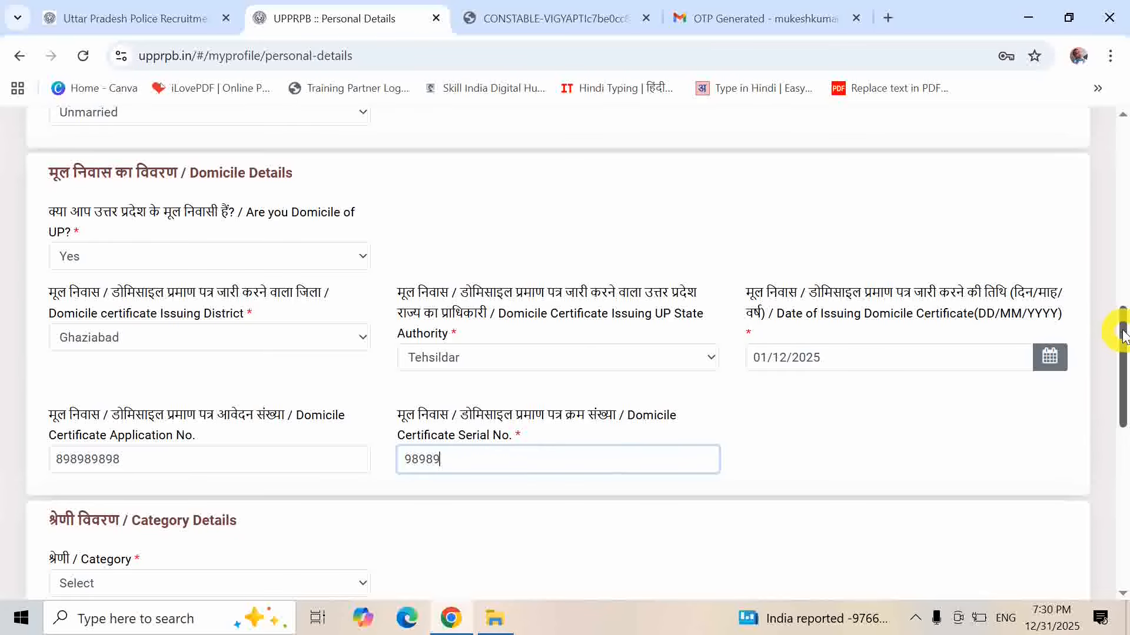
drag(1123, 335, 1123, 419)
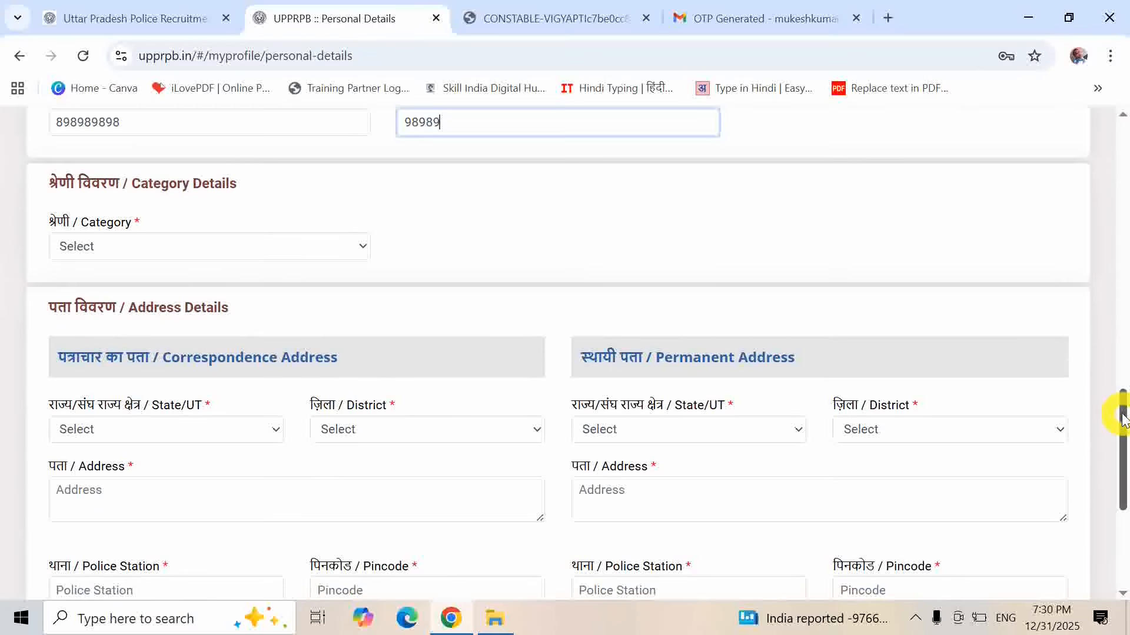
- Choose OBC Non Creamy Layer, accept the eligibility notice, and set Ghaziabad and Tehsildar for its certificate
click(363, 246)
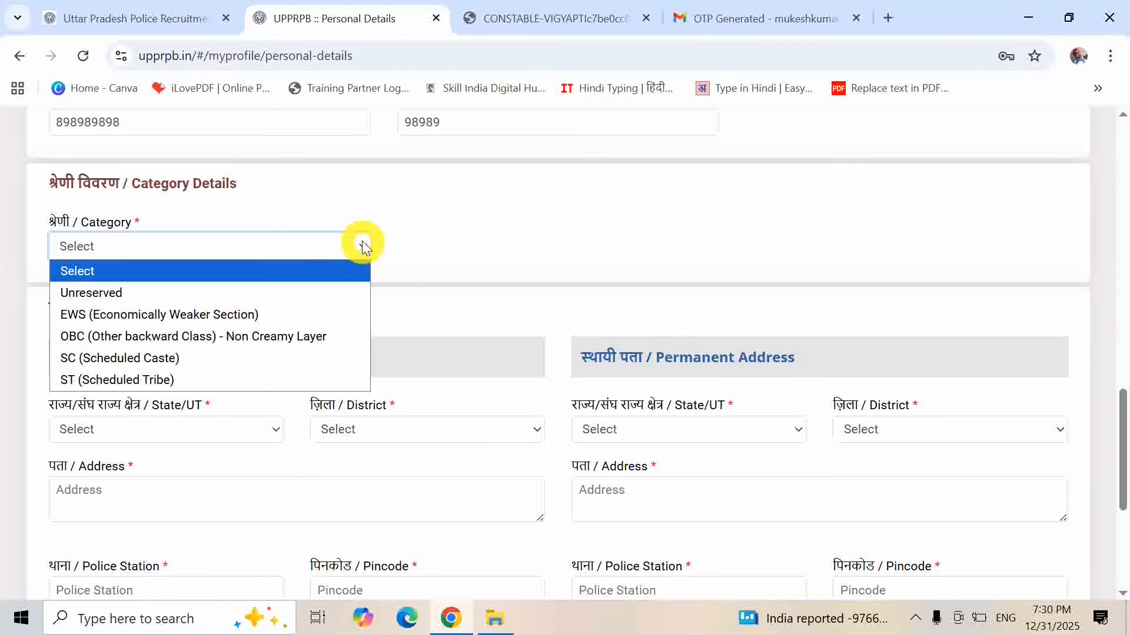
click(257, 339)
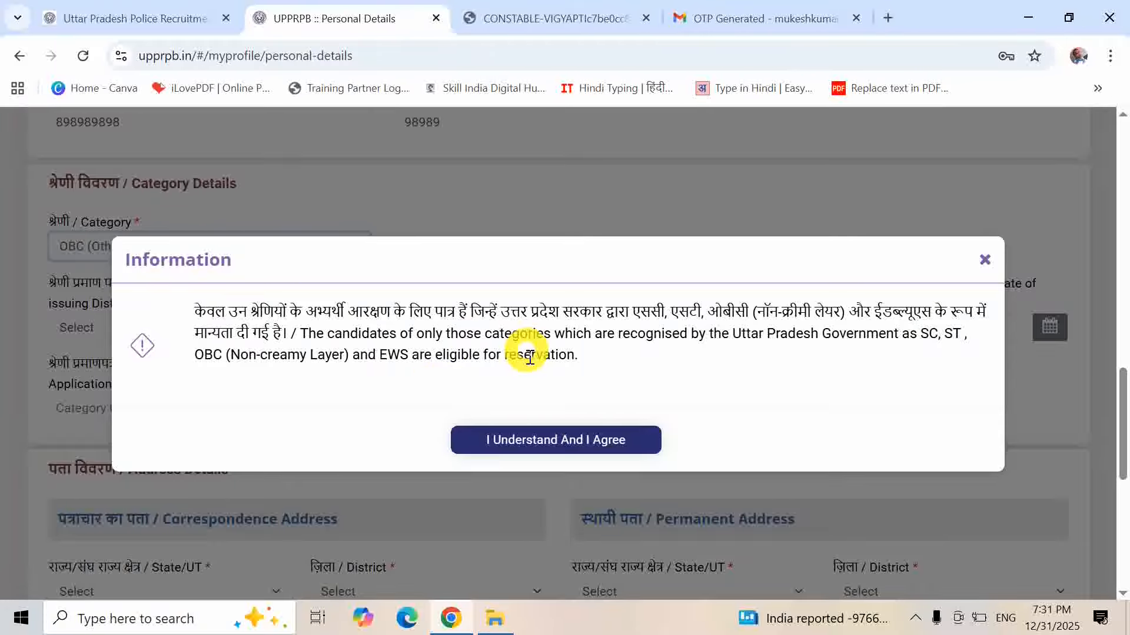
click(565, 441)
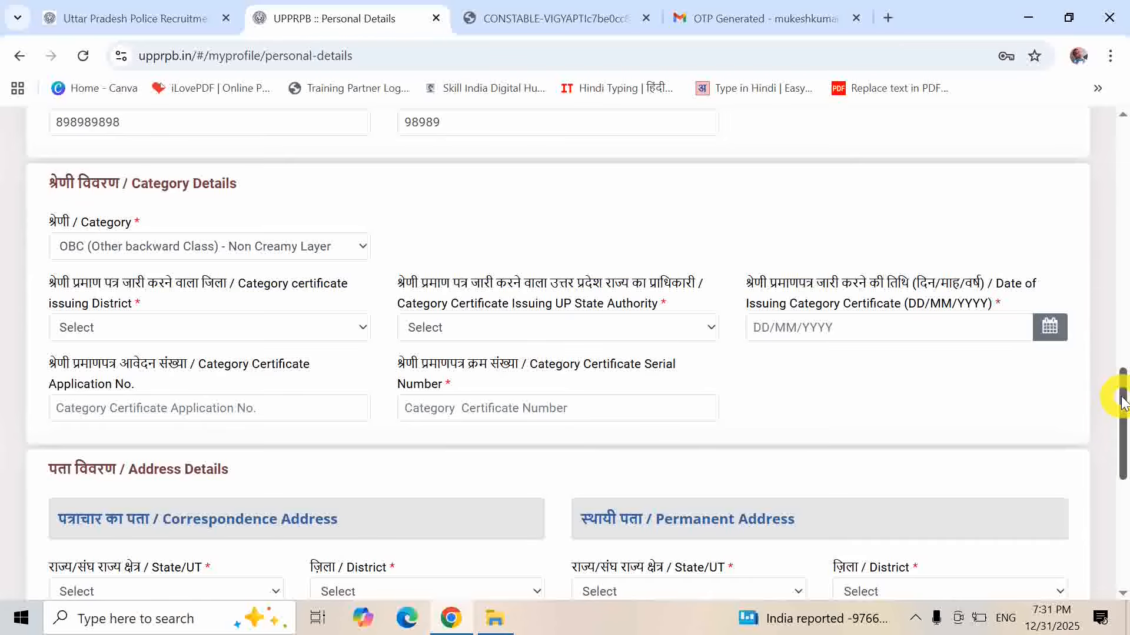
drag(1122, 397, 1122, 401)
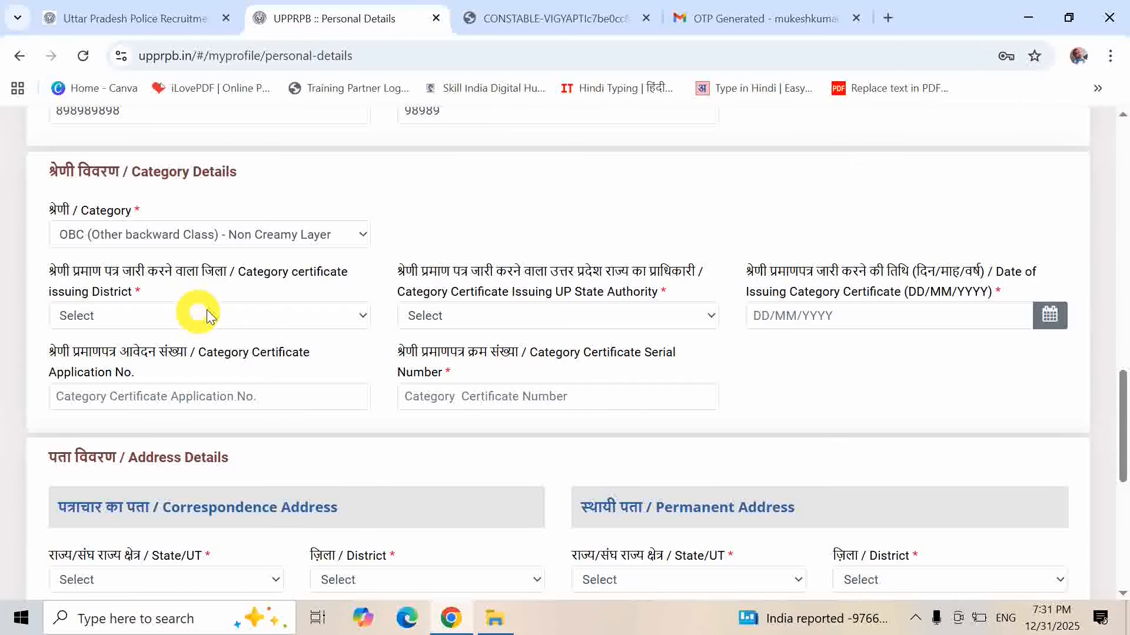
click(257, 315)
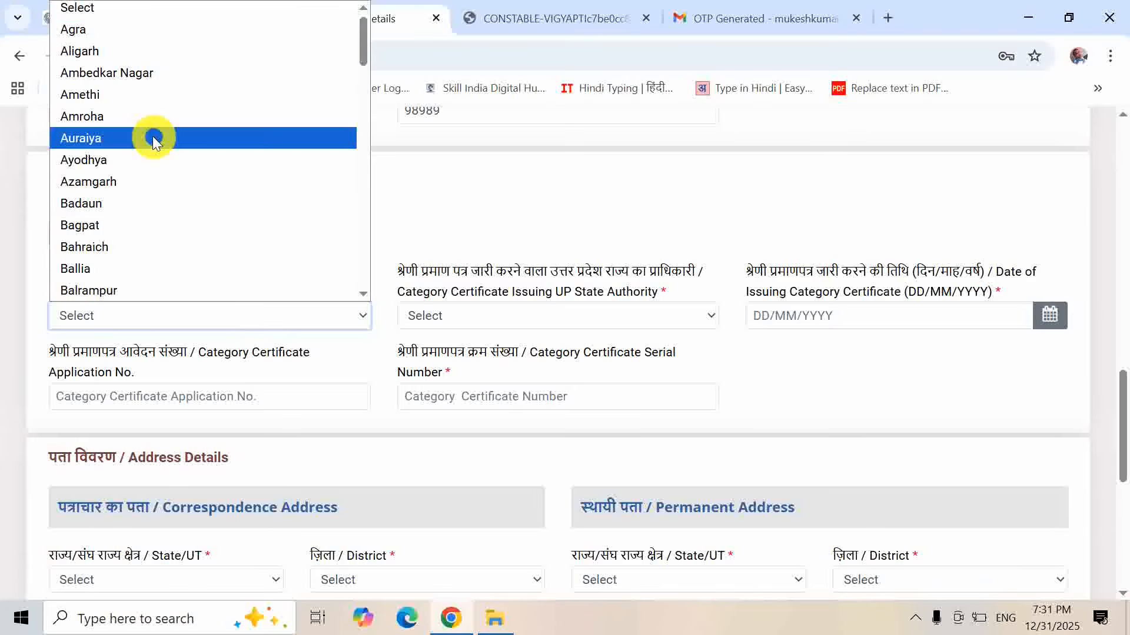
text(gh)
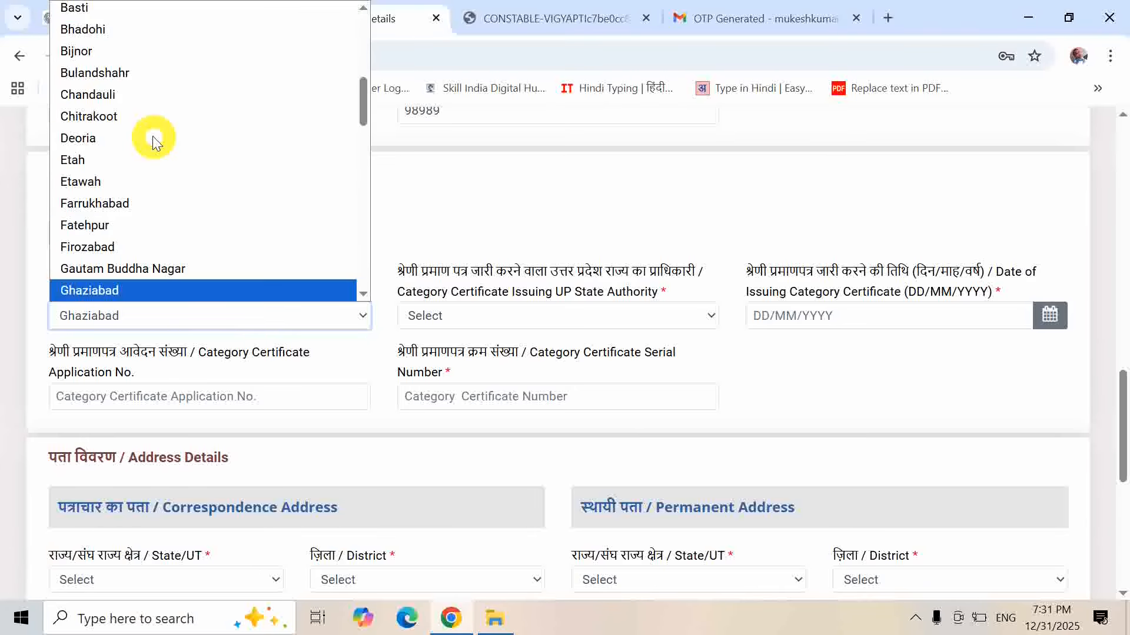
key(Return)
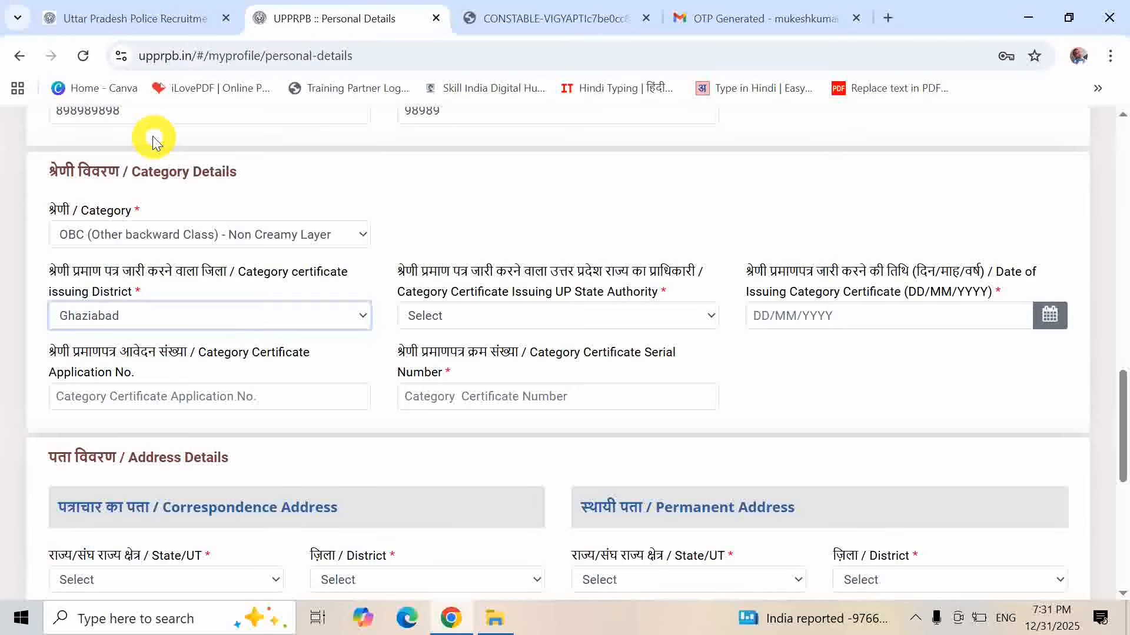
click(580, 327)
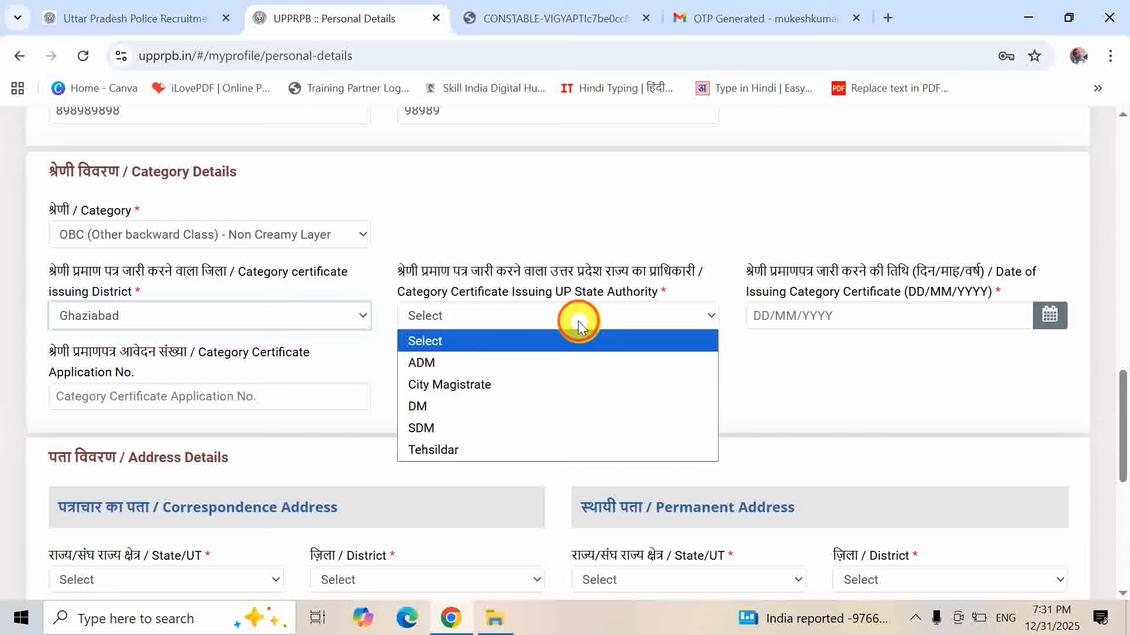
click(486, 449)
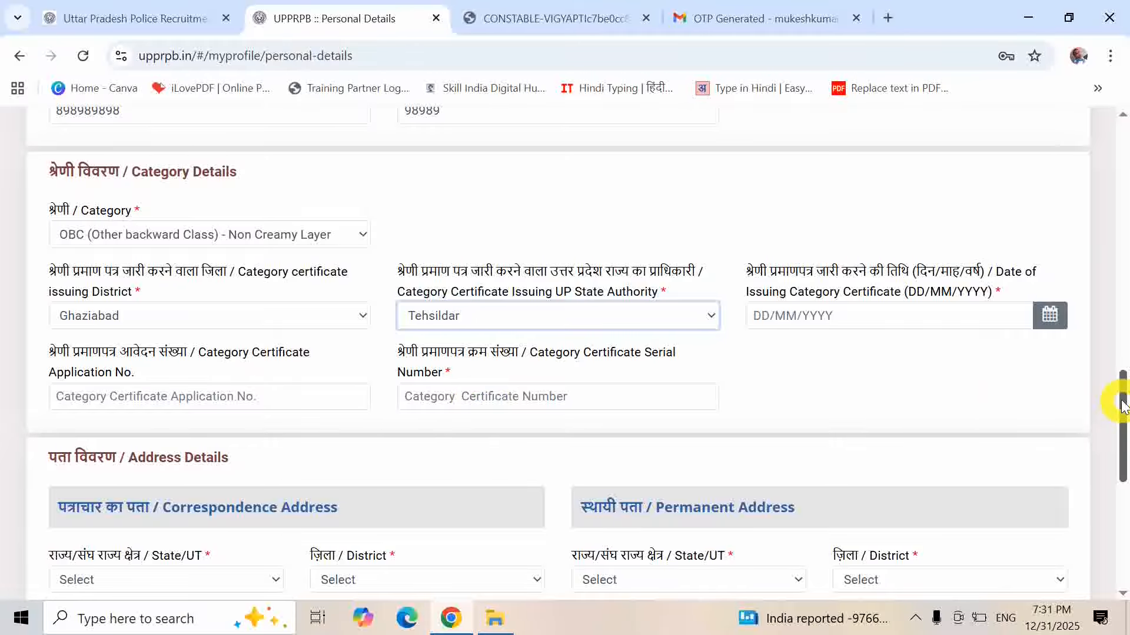
- Change the category to Unreserved
mouse_move(1121, 406)
mouse_down()
mouse_move(1123, 447)
mouse_move(1122, 404)
mouse_up()
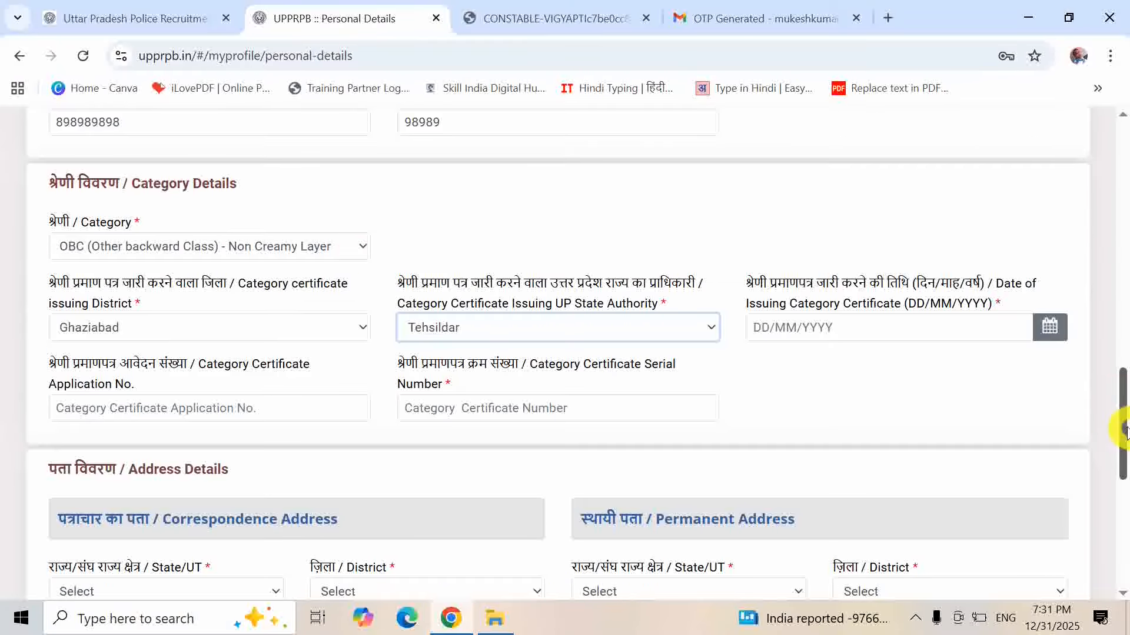
click(362, 245)
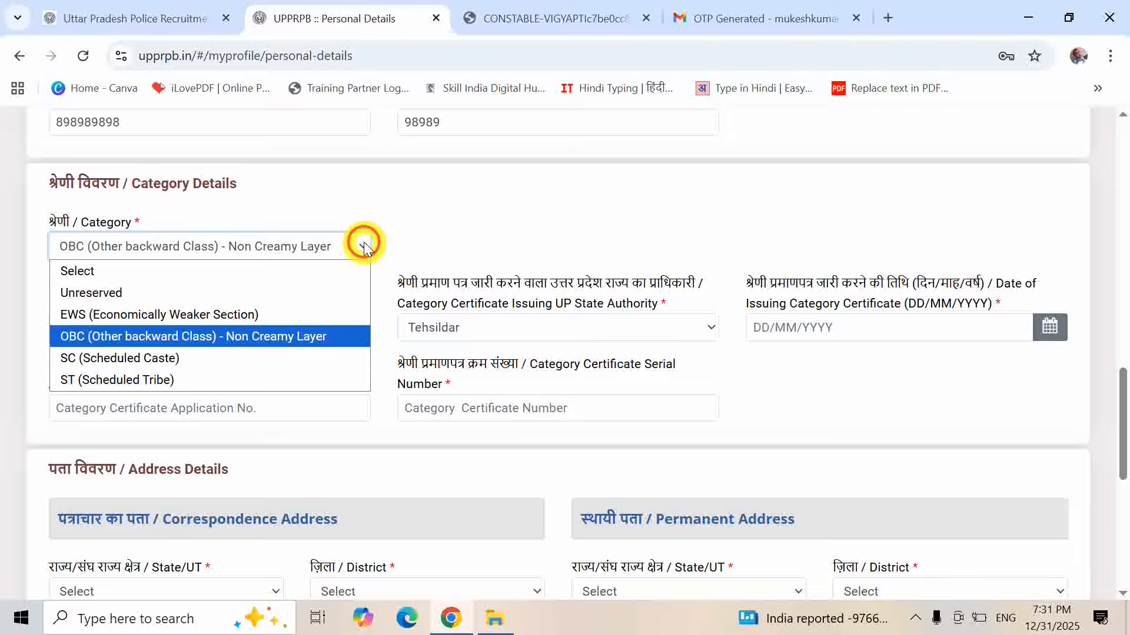
click(203, 293)
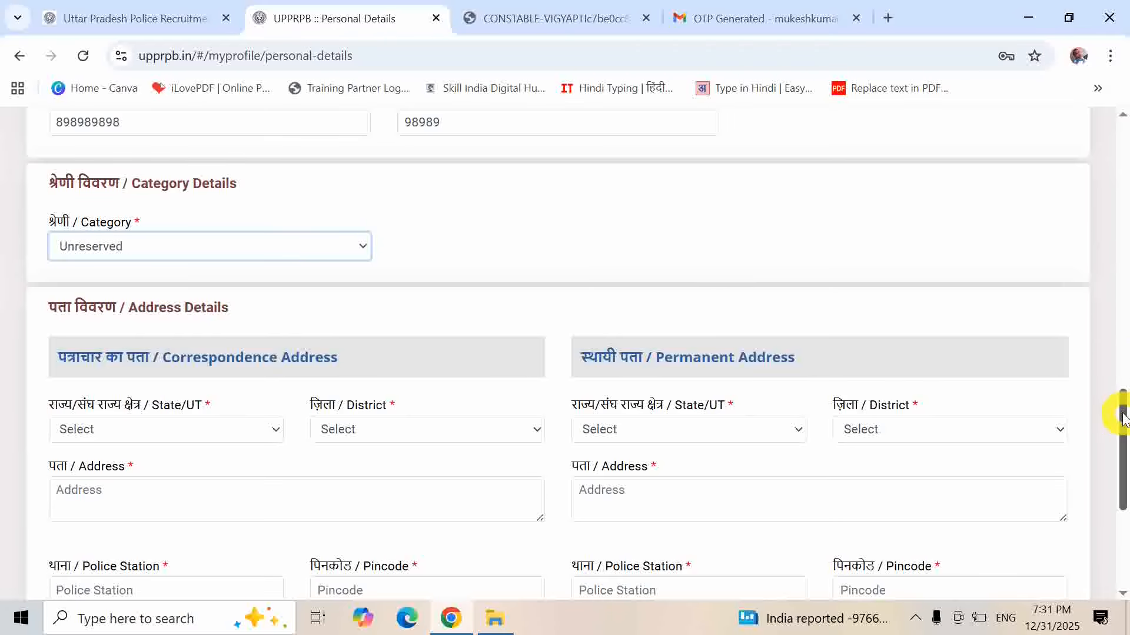
- Set the correspondence state to UTTAR PRADESH and district to Ghaziabad, then fill the address fields
drag(1123, 417, 1123, 458)
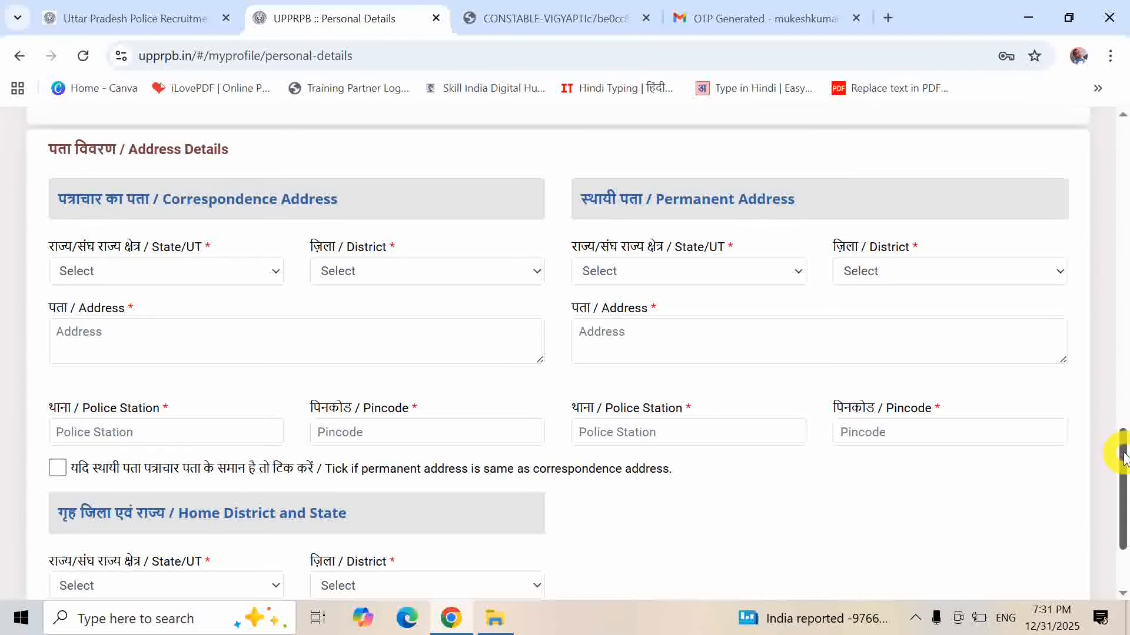
click(116, 272)
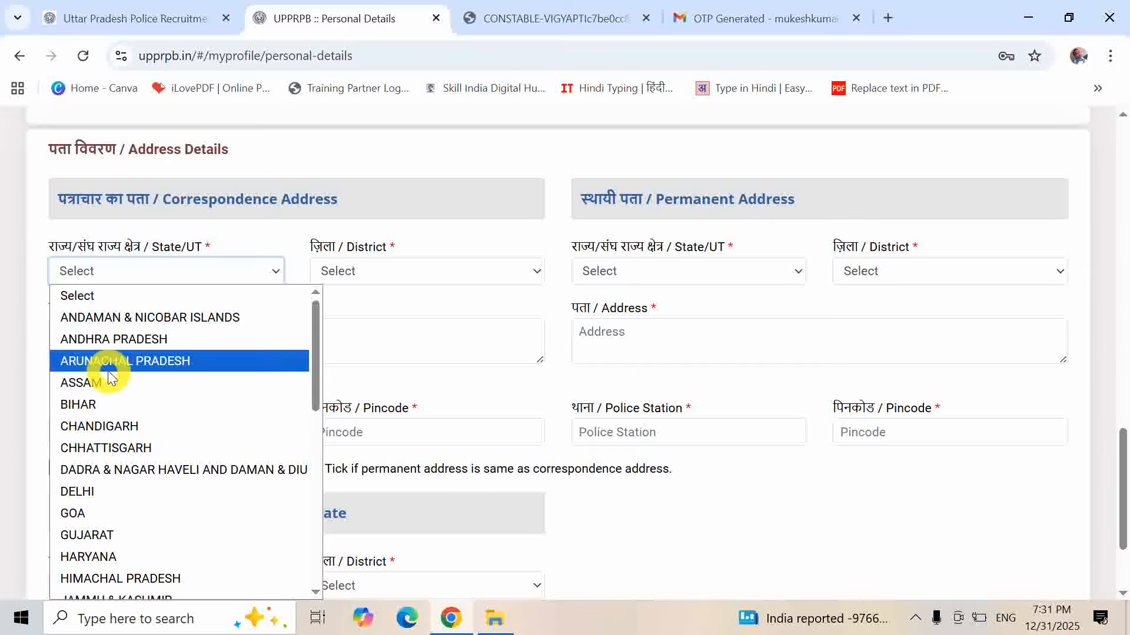
key(u)
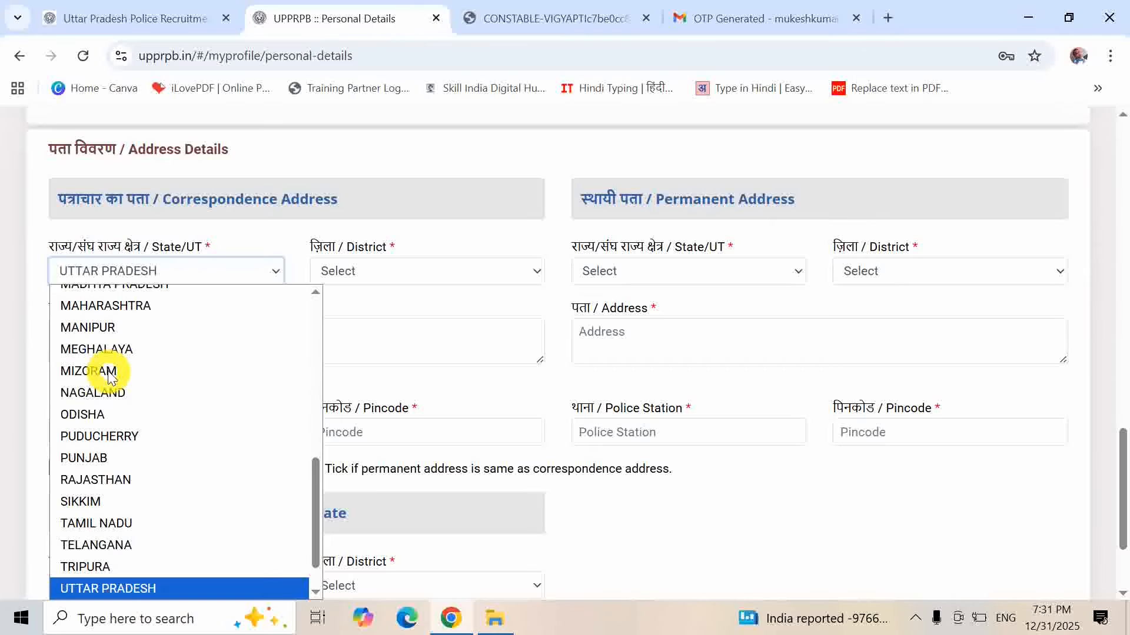
key(Return)
click(383, 274)
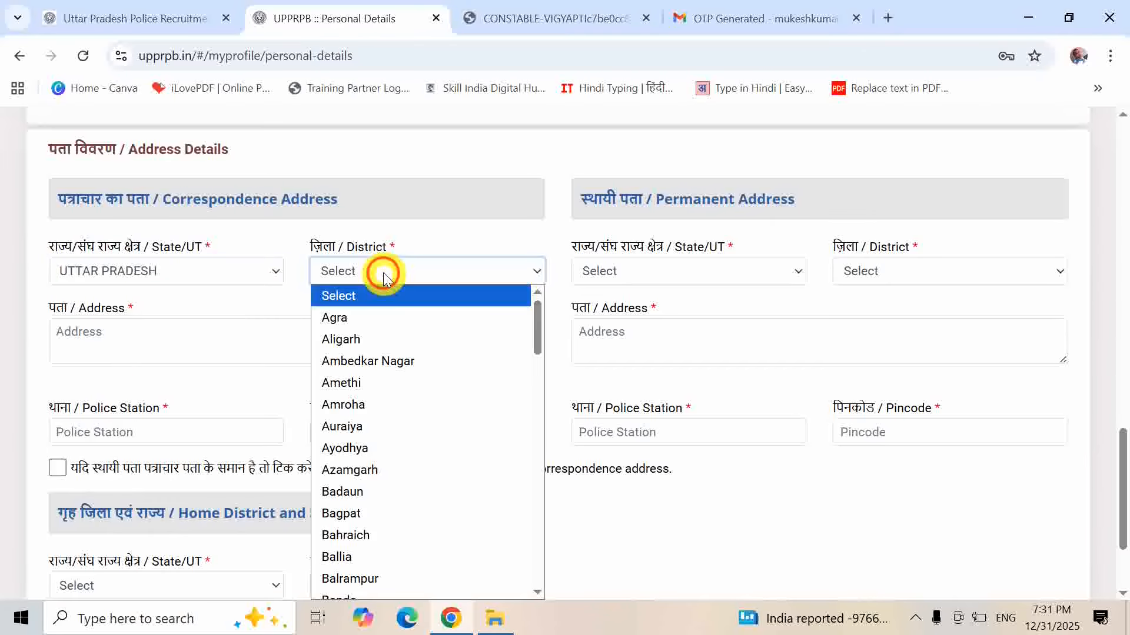
key(g)
key(h)
key(Return)
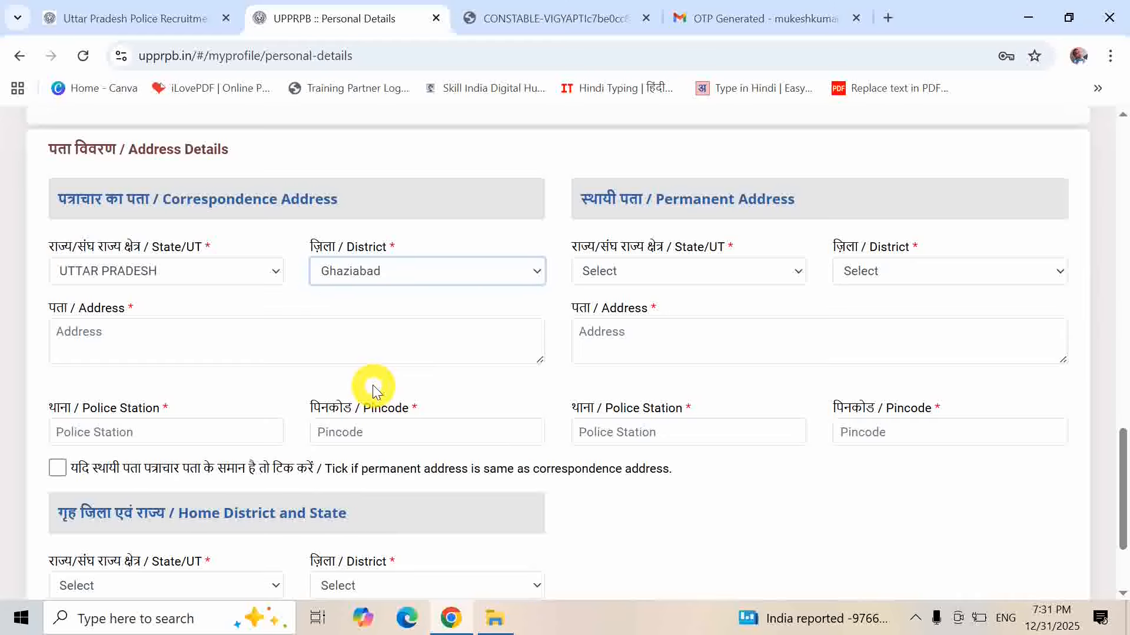
click(103, 335)
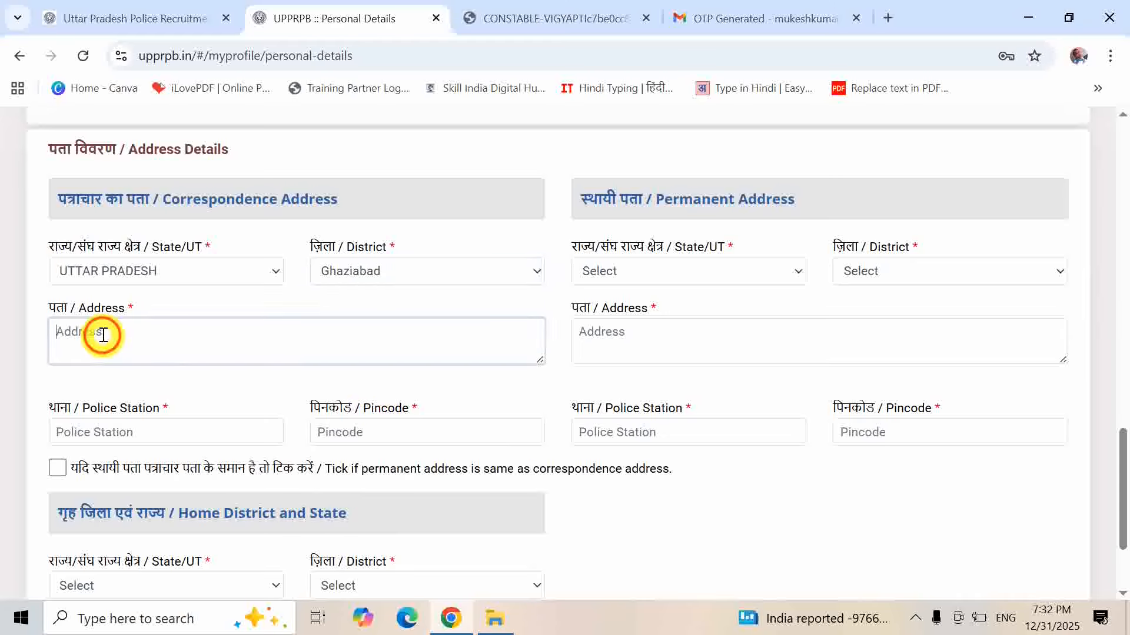
click(172, 432)
click(350, 436)
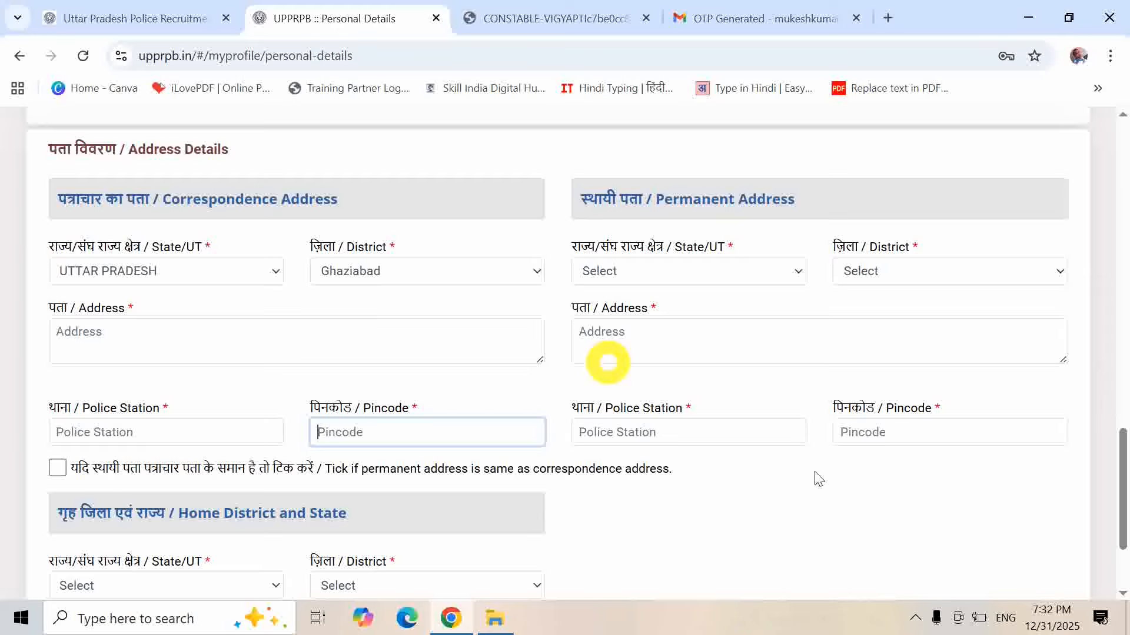
- Set the home state to UTTAR PRADESH and home district to Ghaziabad, then save personal details
drag(1123, 471, 1120, 500)
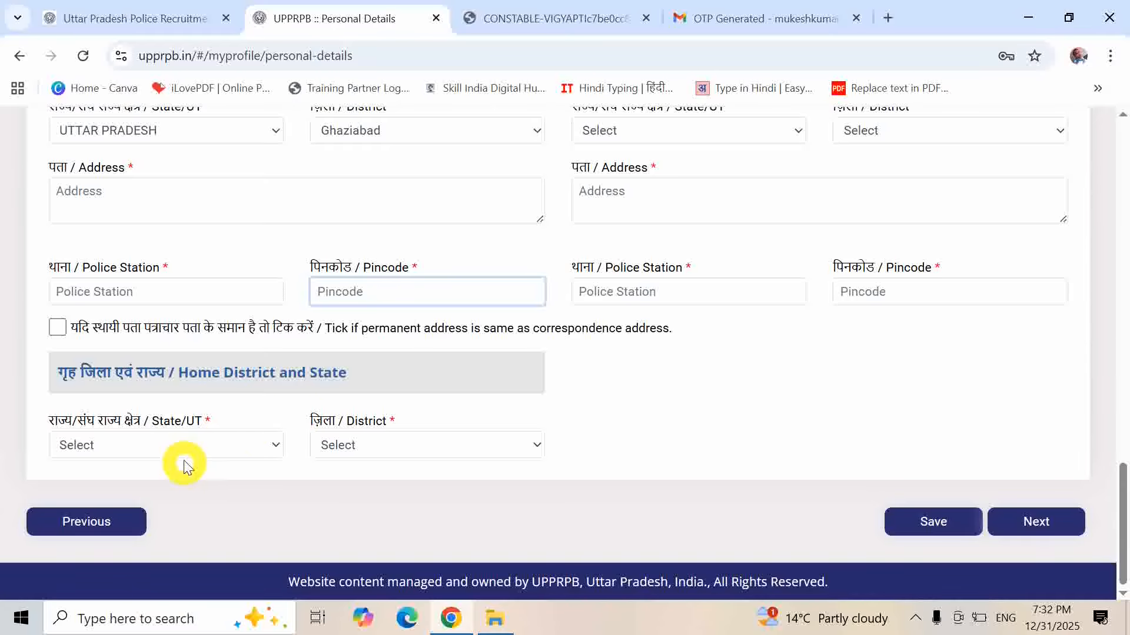
click(191, 444)
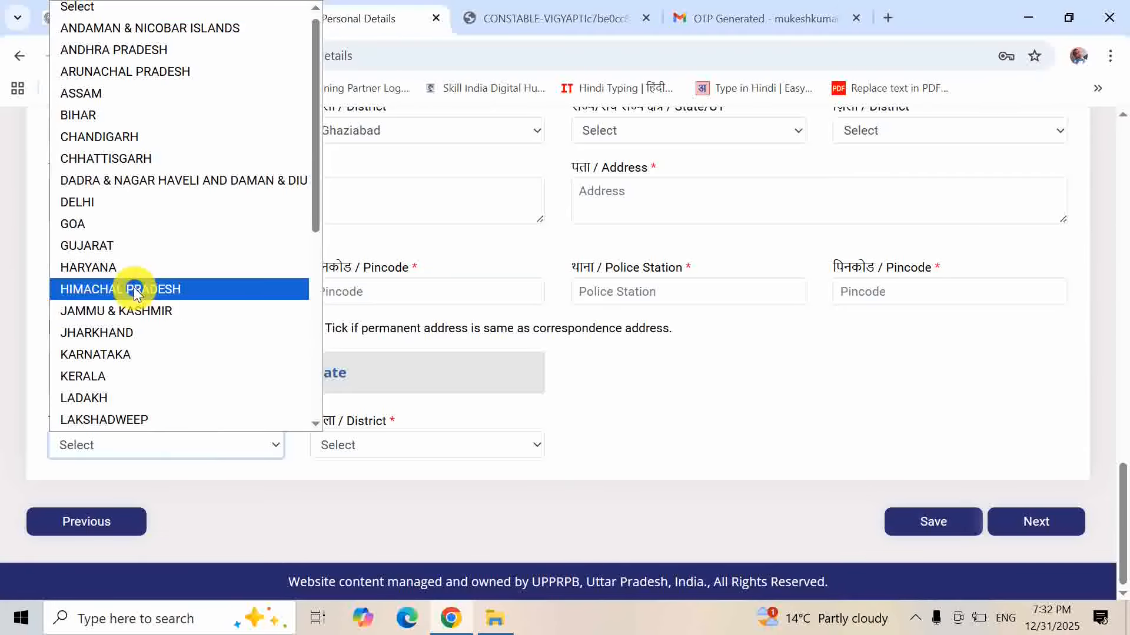
key(u)
key(Return)
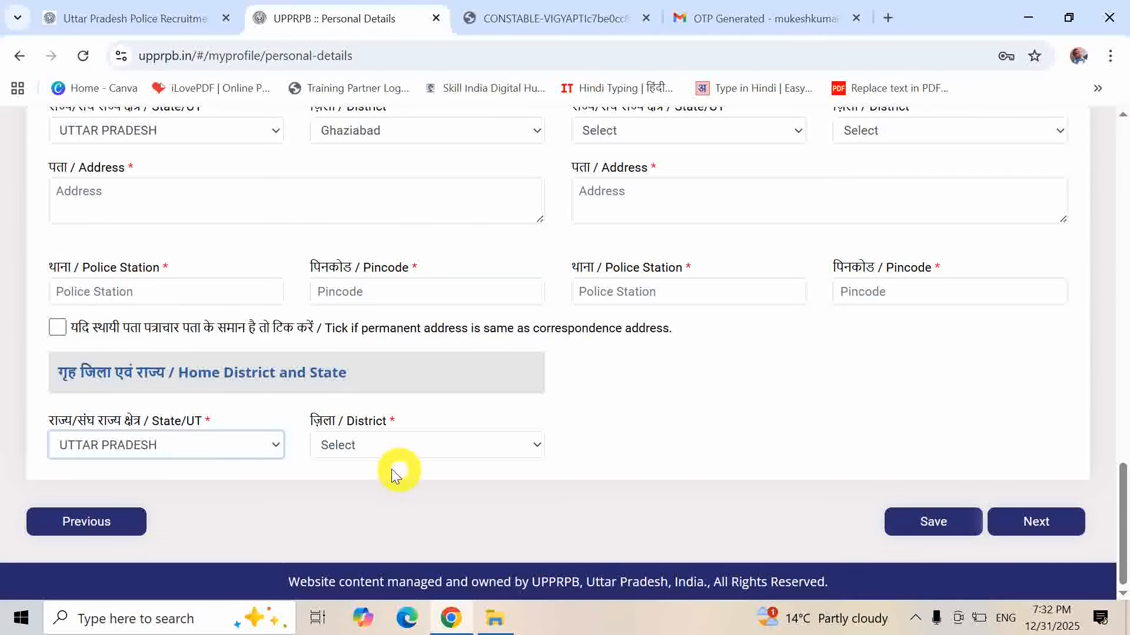
click(378, 452)
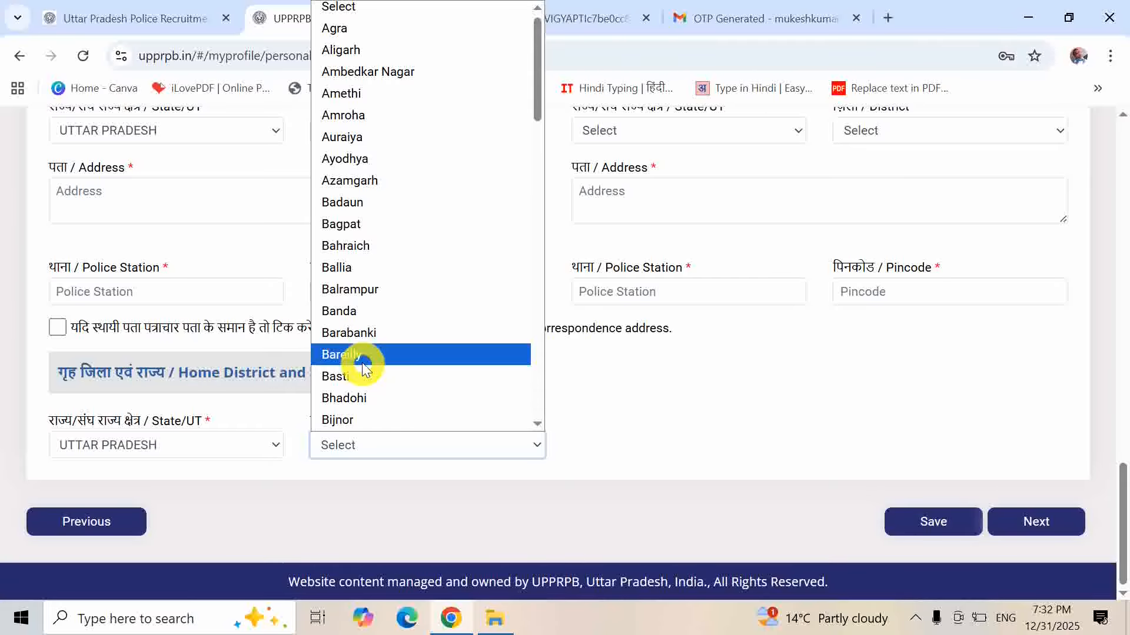
key(g)
key(h)
key(Return)
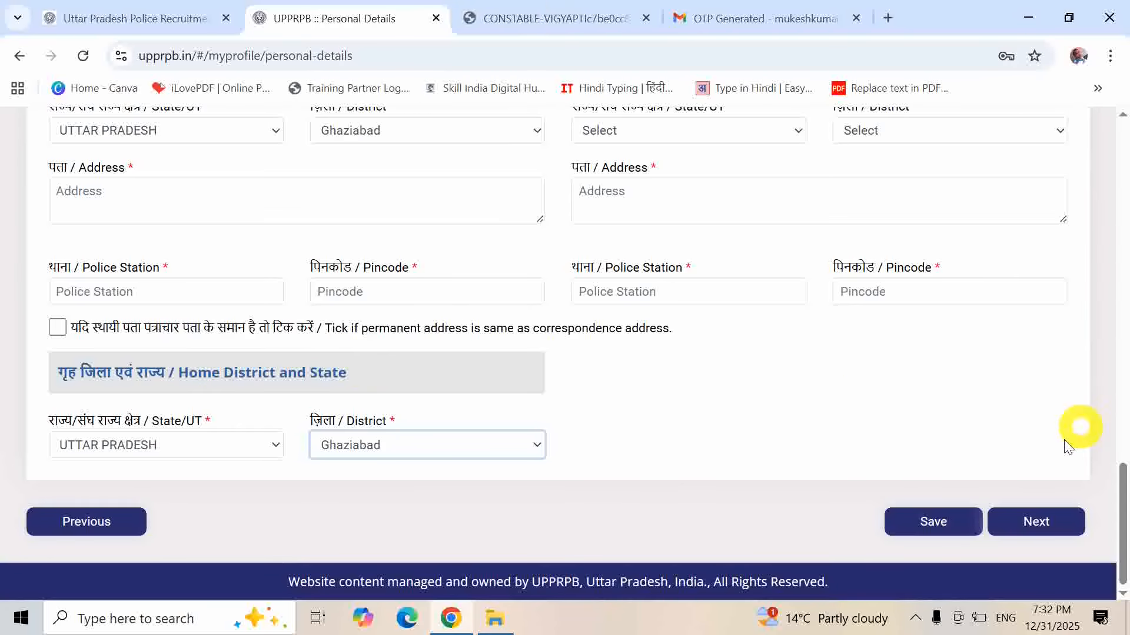
click(1029, 523)
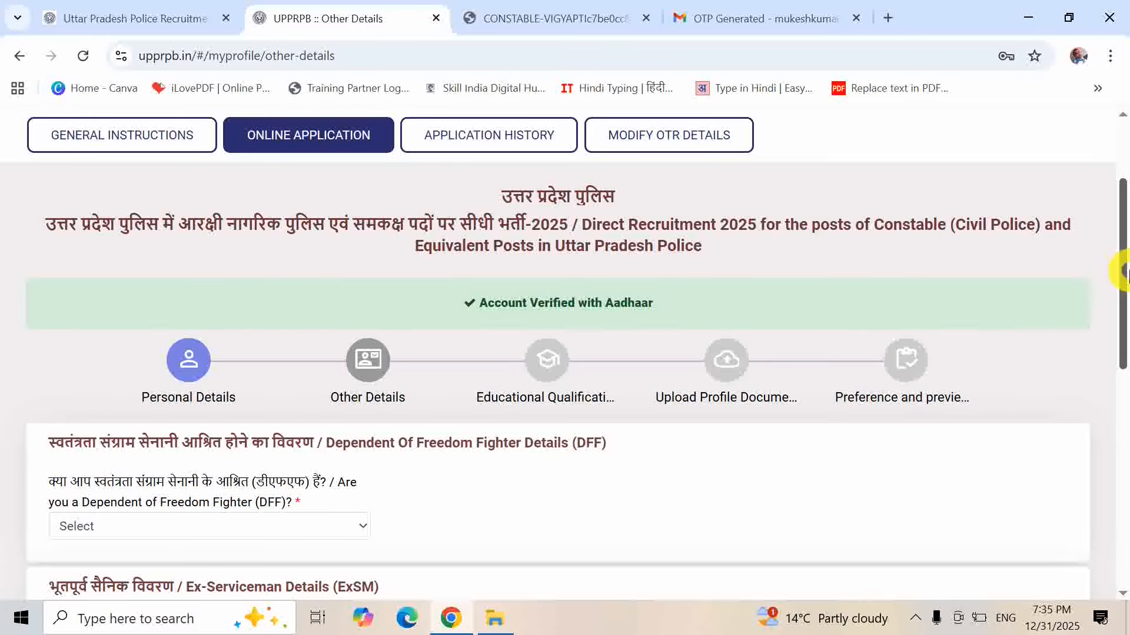
- Answer No to the freedom-fighter dependent and ex-serviceman questions
drag(1121, 279, 1118, 328)
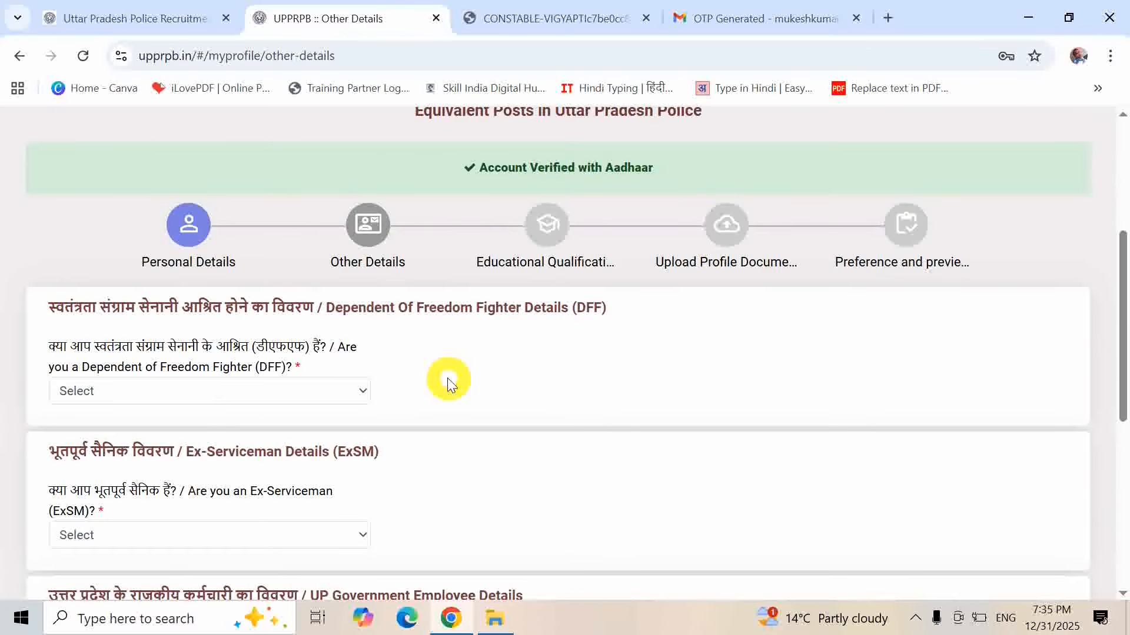
click(323, 398)
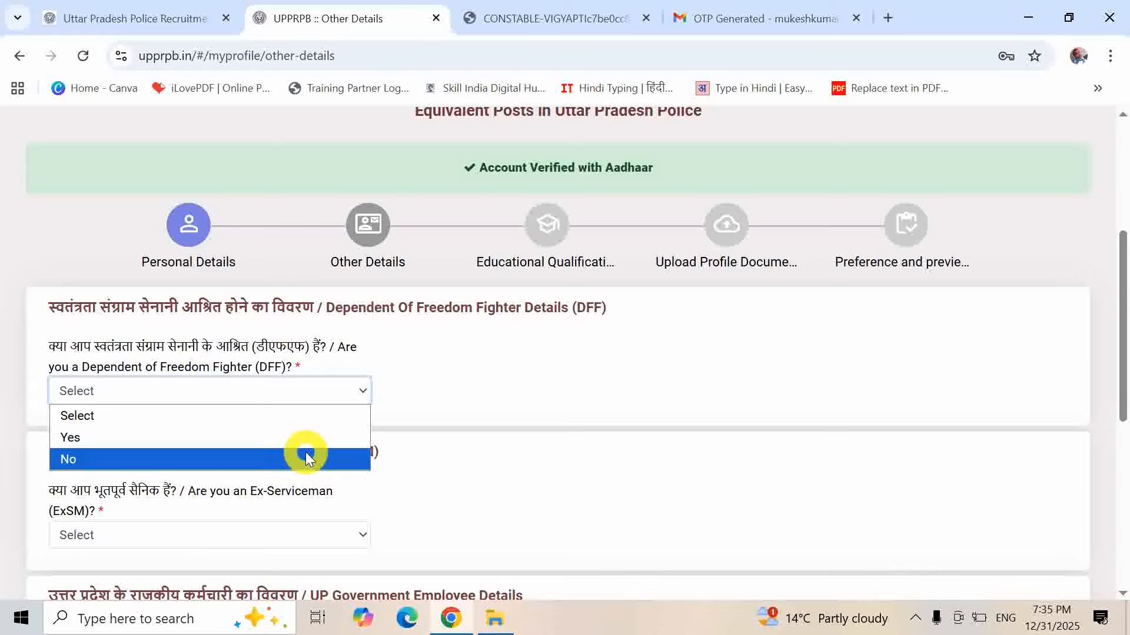
click(305, 453)
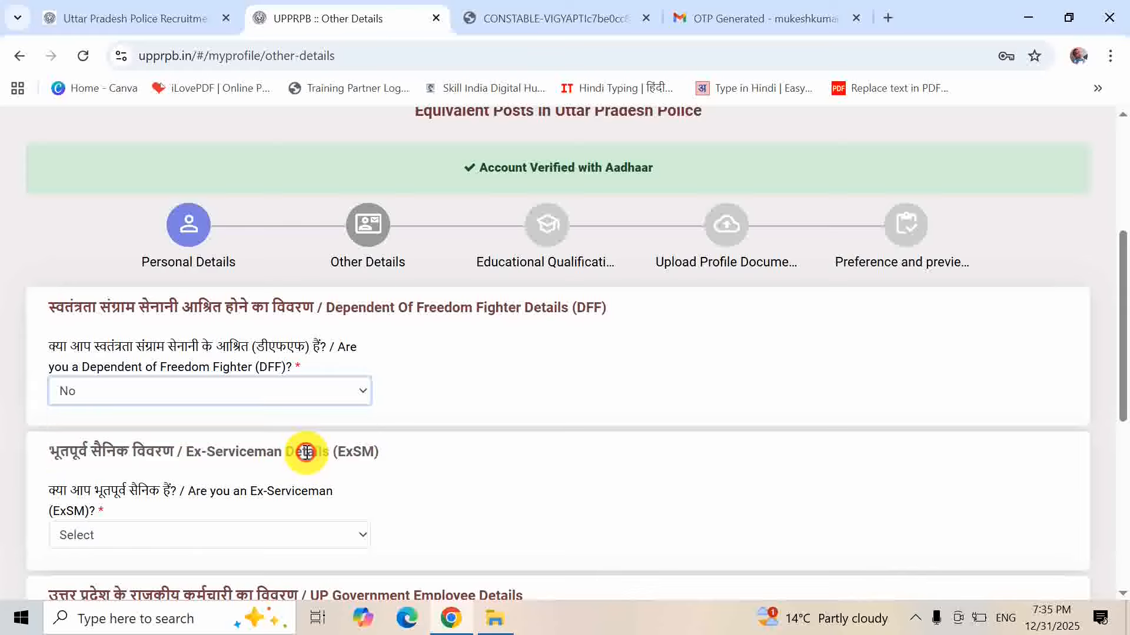
click(217, 537)
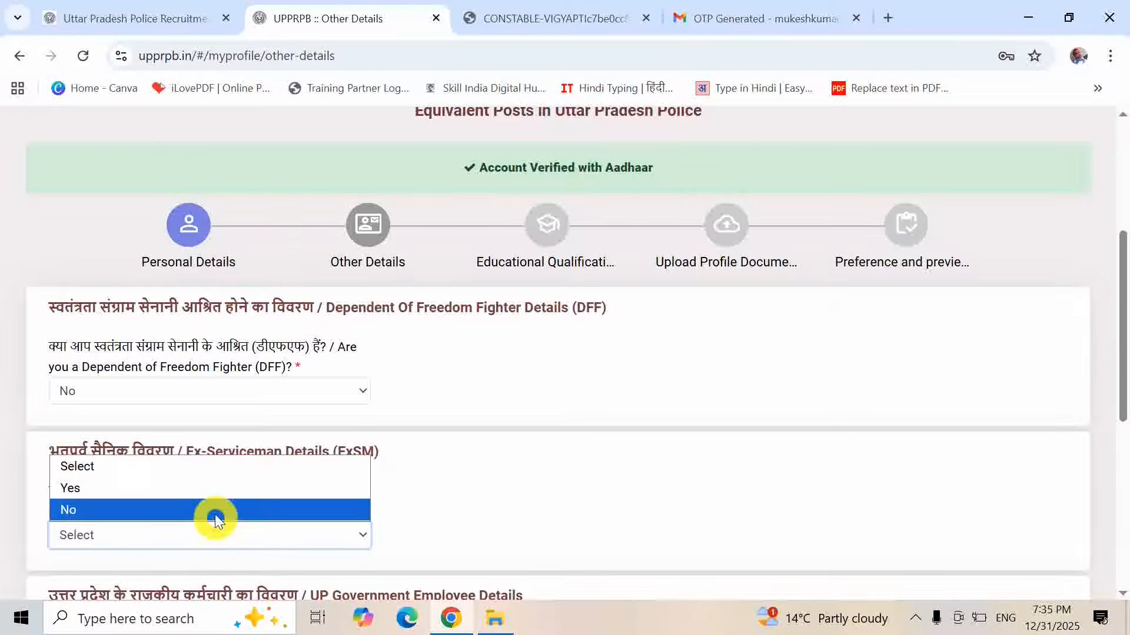
click(216, 511)
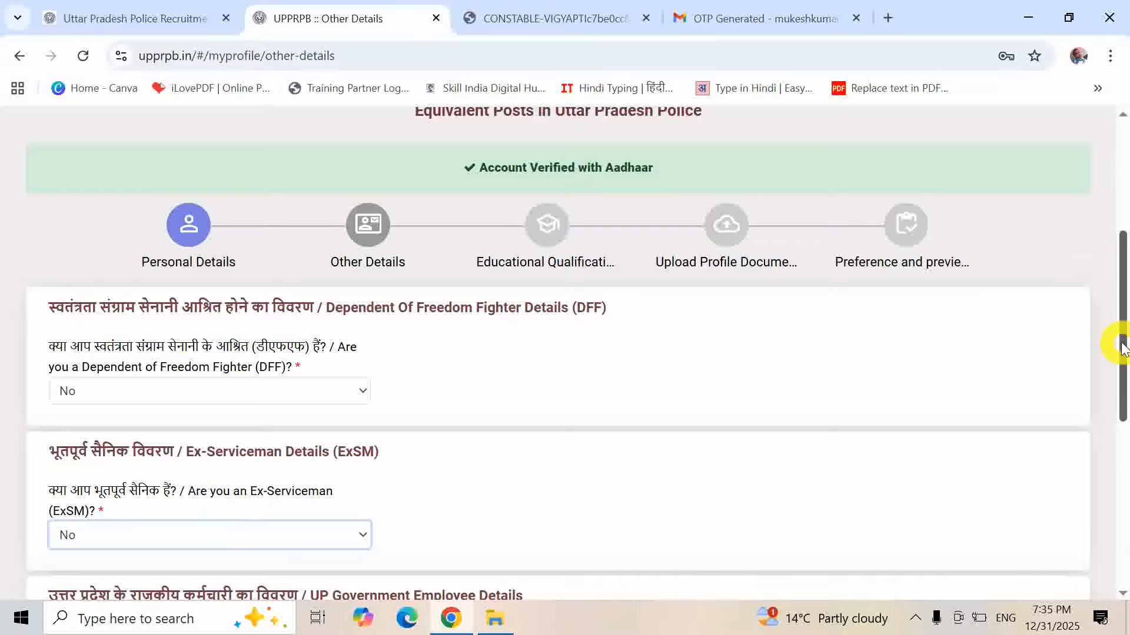
- Answer No to the UP government employee and Home Guard questions and save Other Details
drag(1120, 347, 1105, 467)
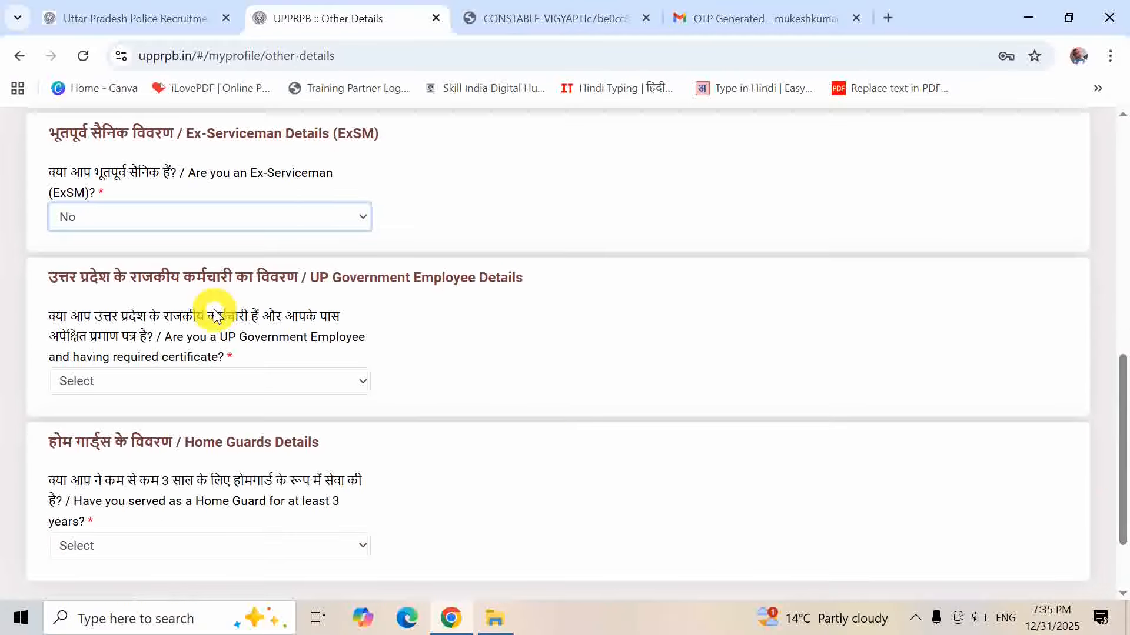
click(331, 382)
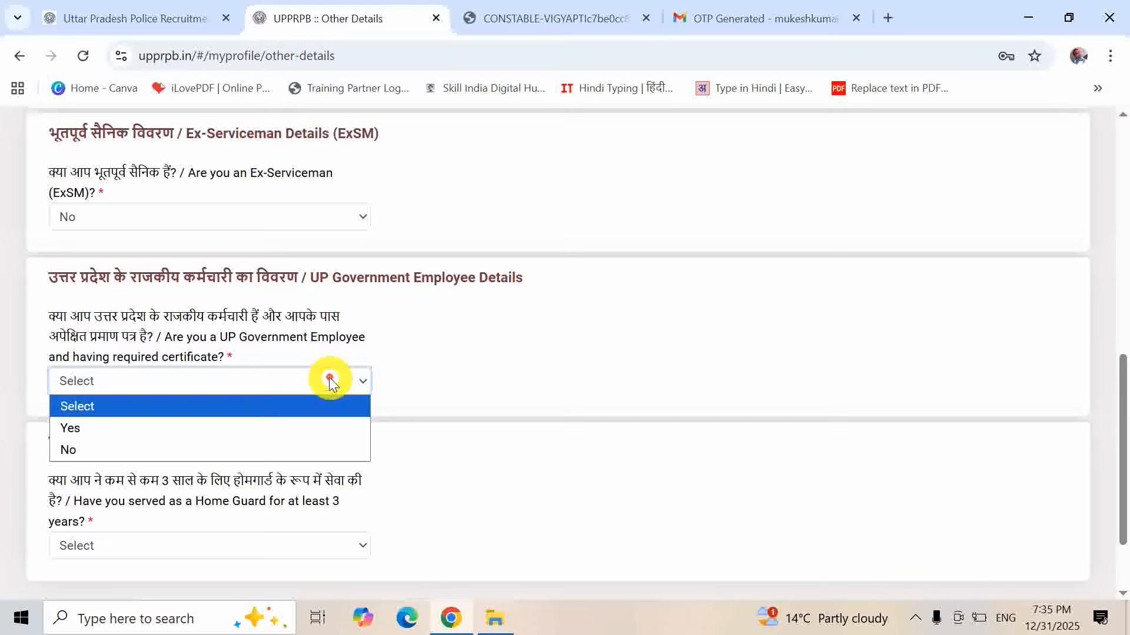
click(323, 450)
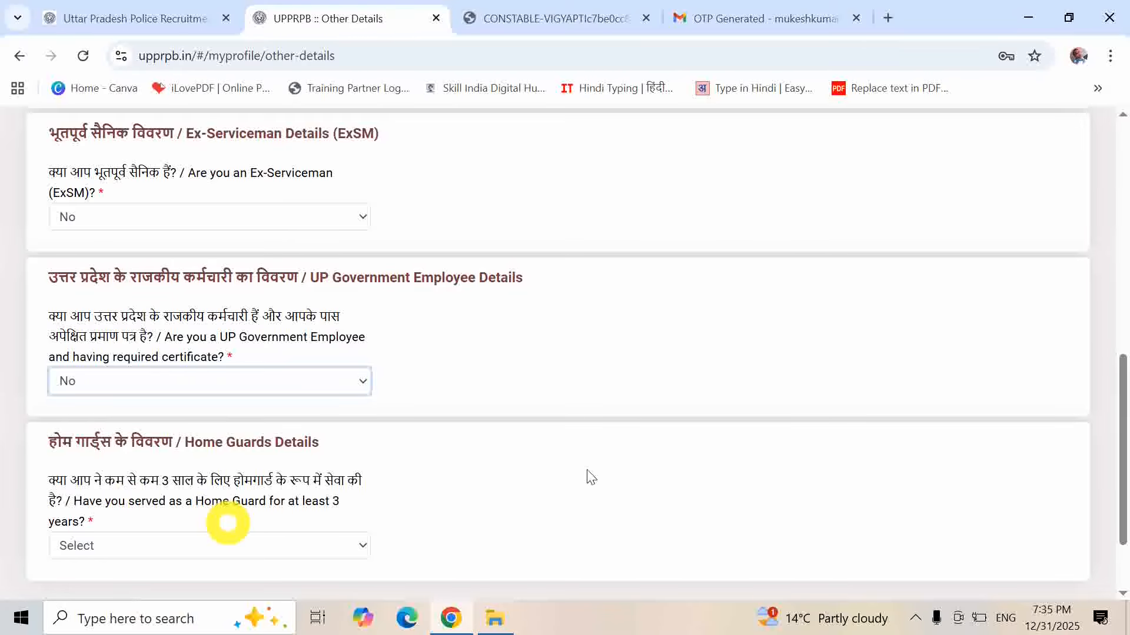
drag(1122, 373, 1121, 405)
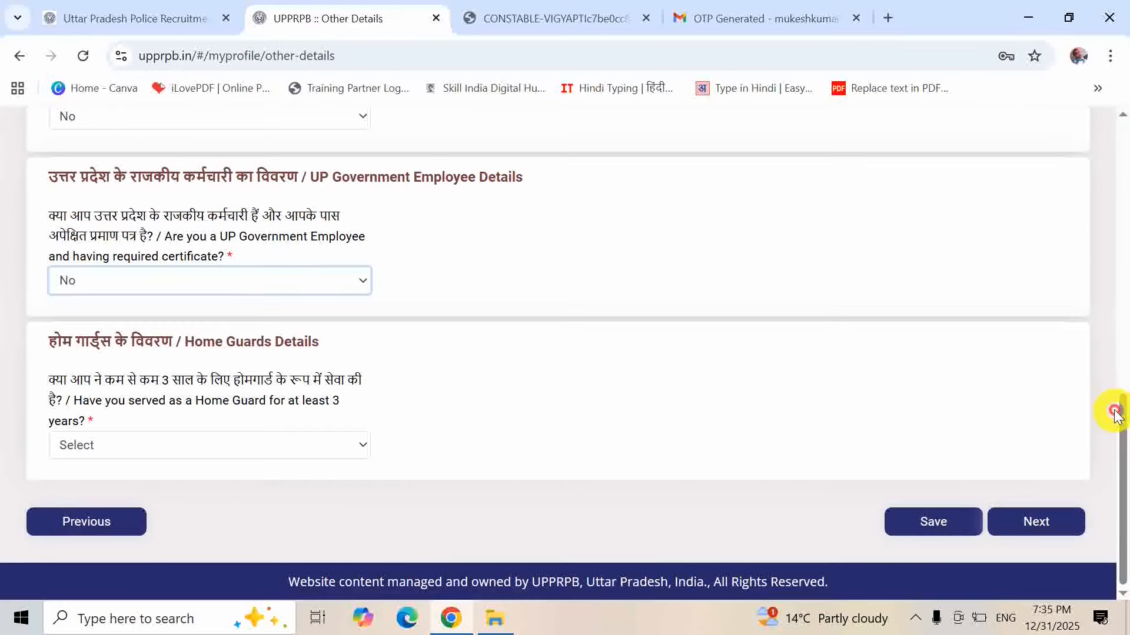
click(333, 448)
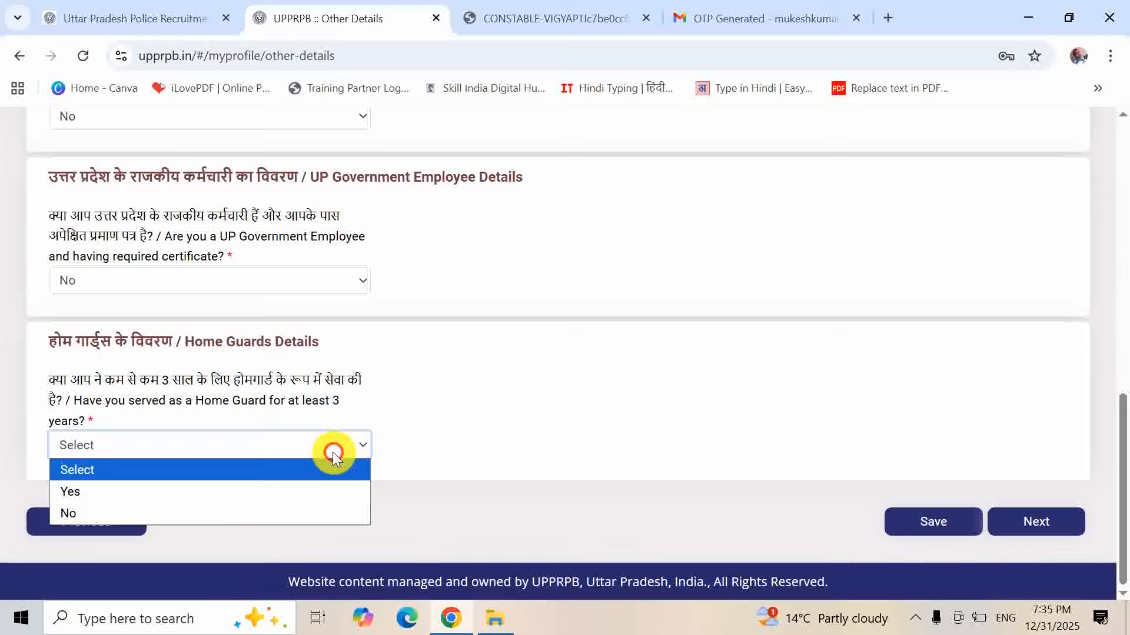
click(299, 514)
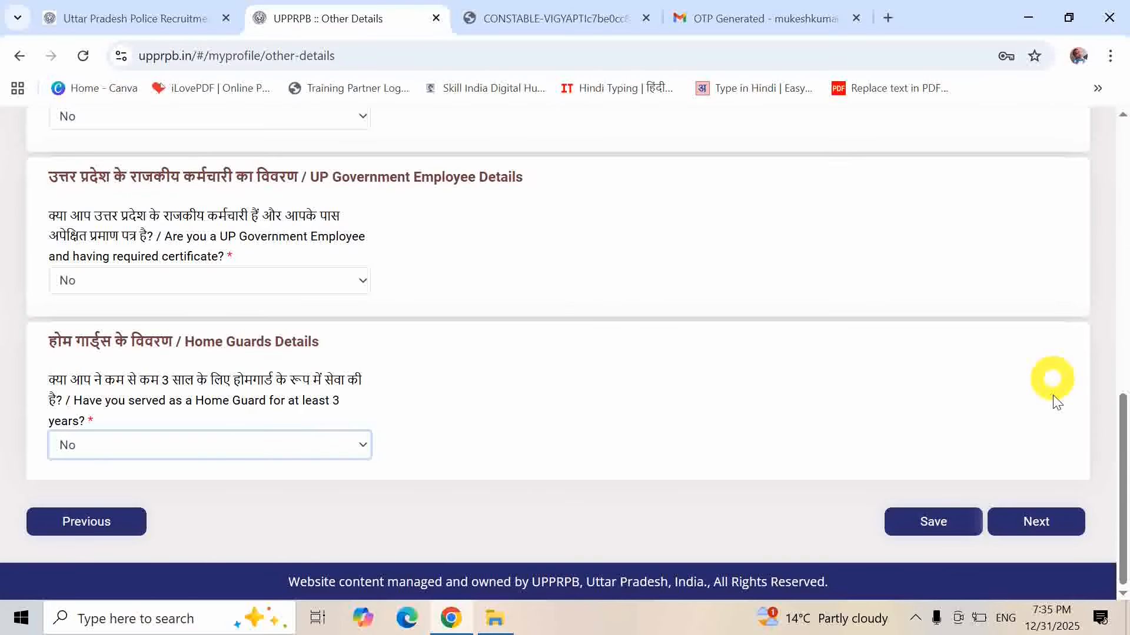
click(1049, 522)
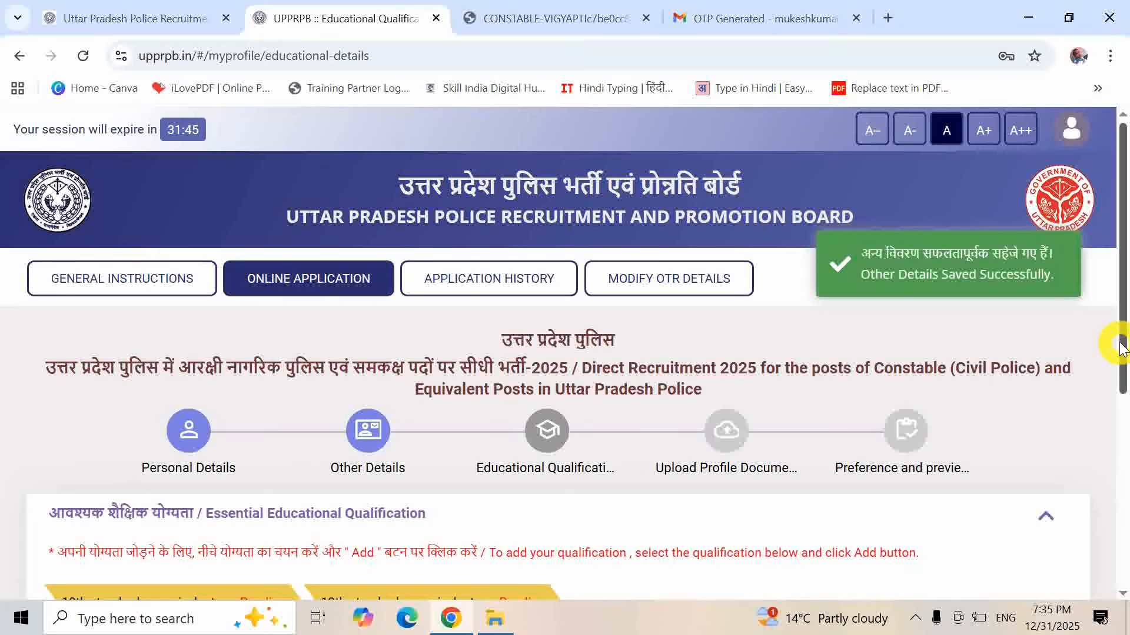
- Choose the Uttar Pradesh high school board for the 10th standard, found by searching 'up'
drag(1120, 347, 1119, 490)
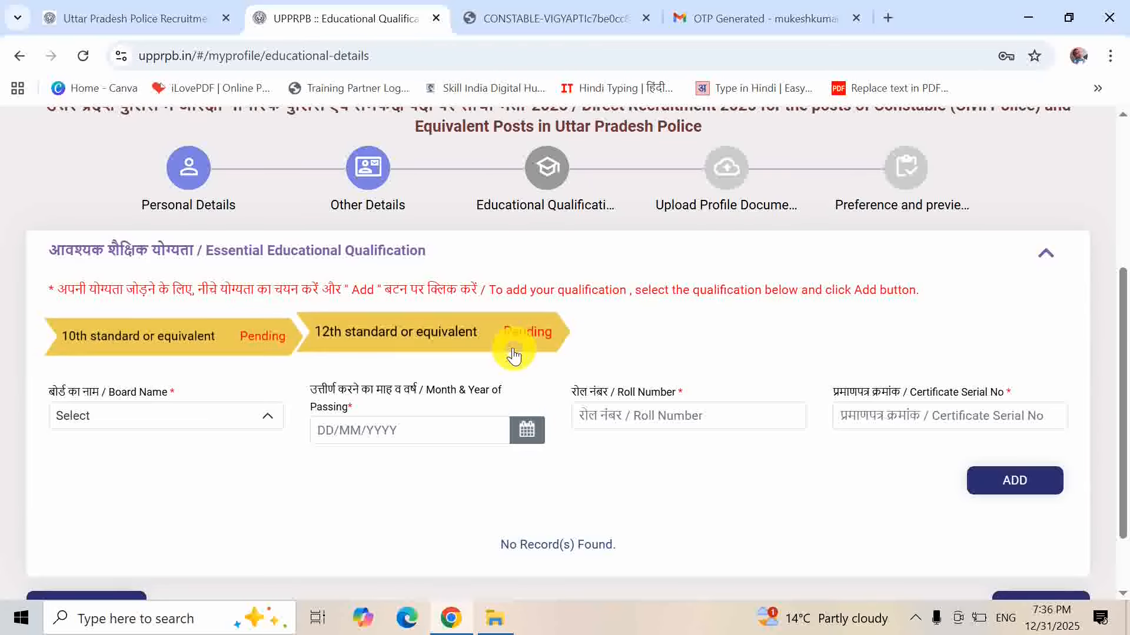
click(135, 419)
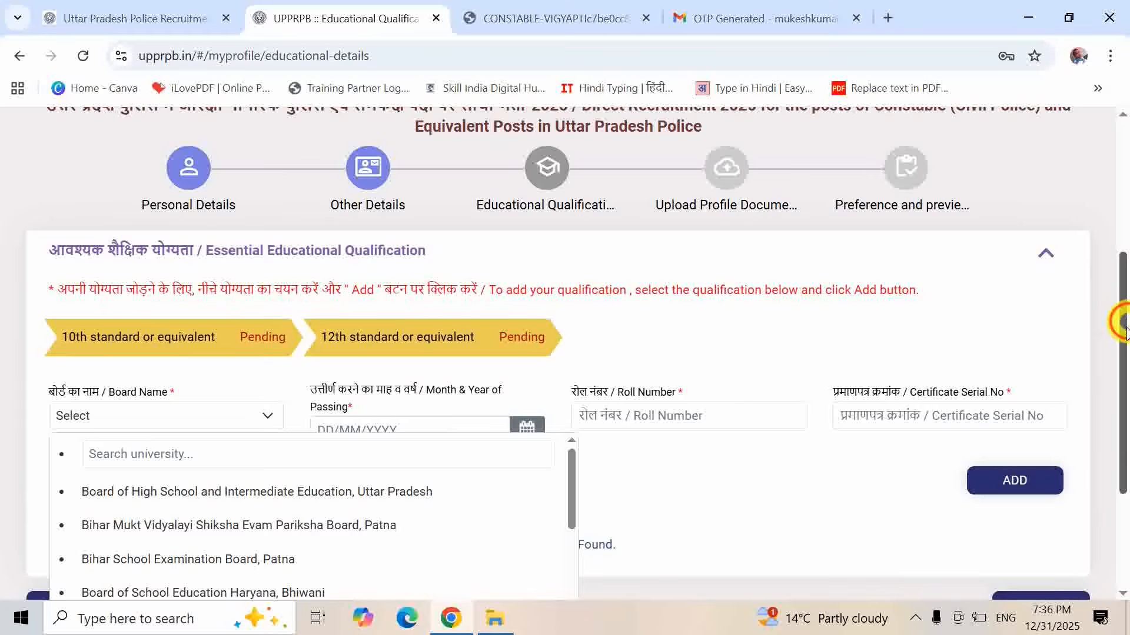
drag(1124, 322, 1121, 364)
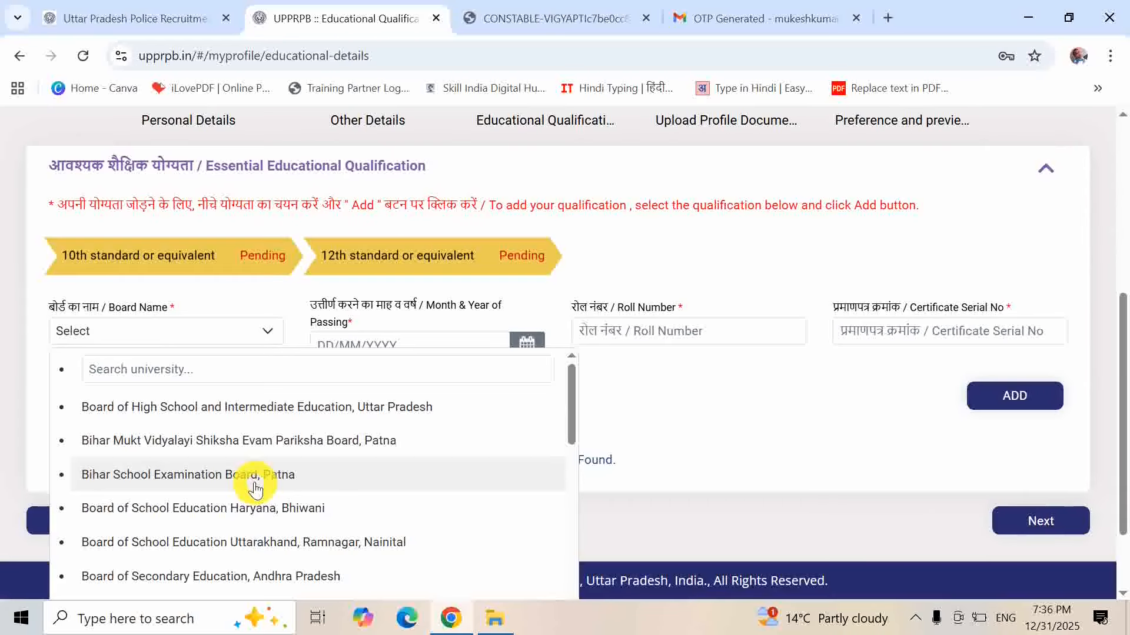
click(247, 370)
text(up)
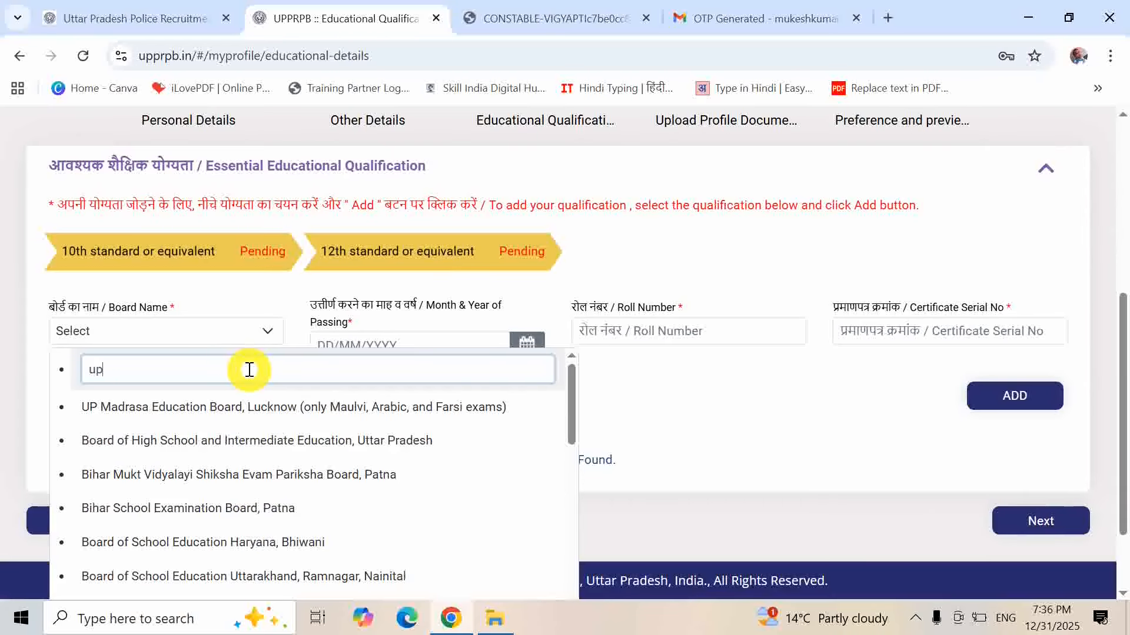
click(196, 450)
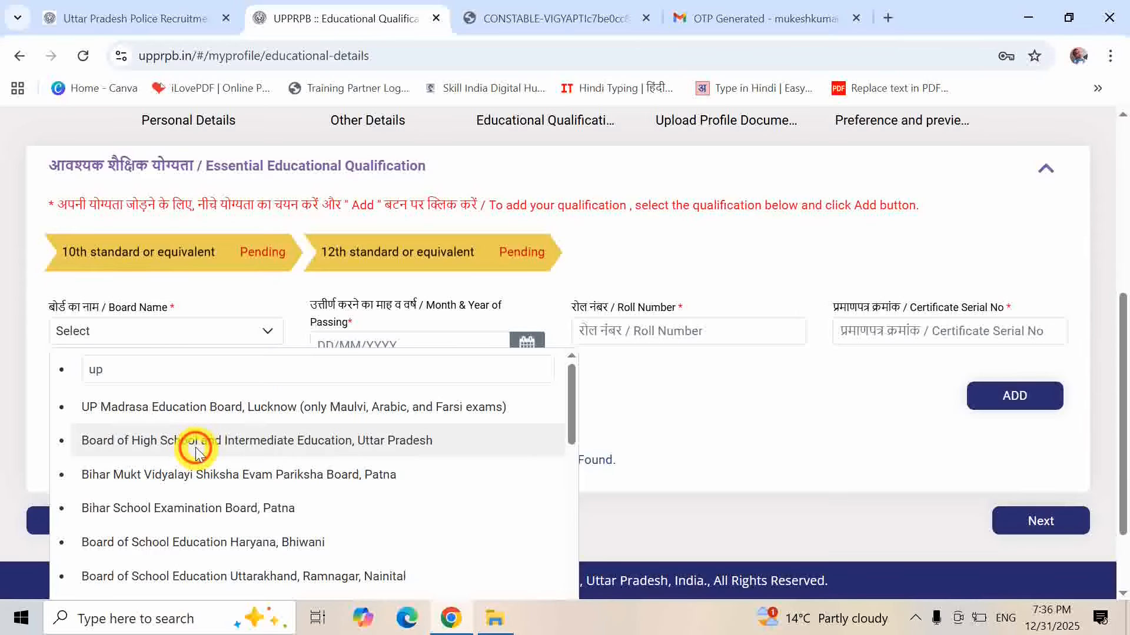
- Set the 10th passing date to 01/05/2024, enter the roll and certificate serial numbers, and add the record
click(527, 346)
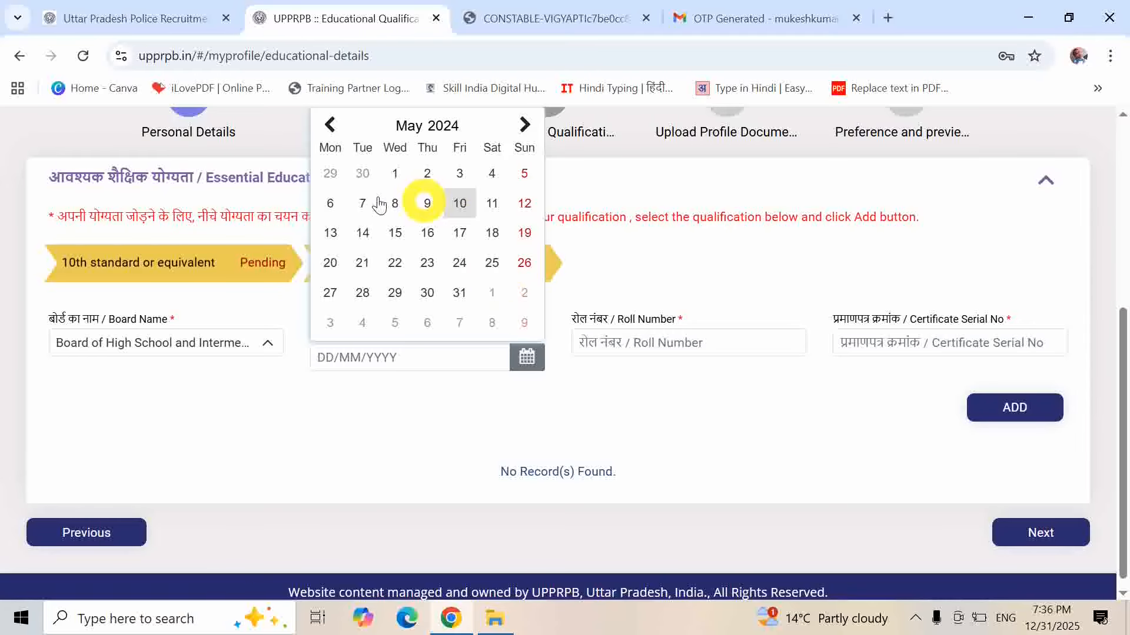
click(396, 174)
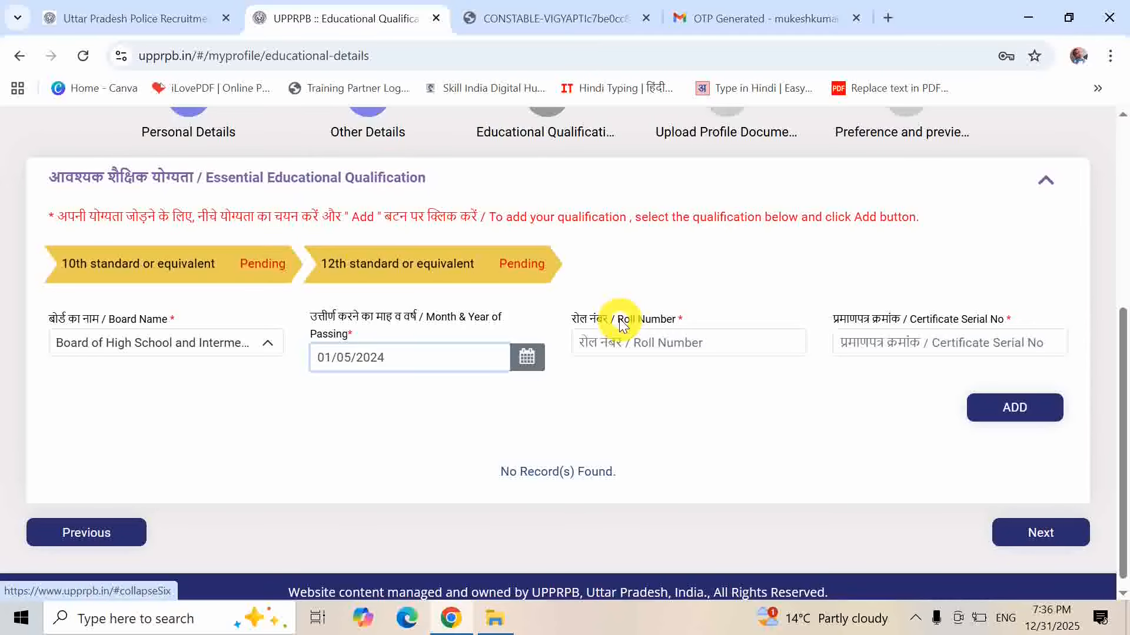
click(634, 351)
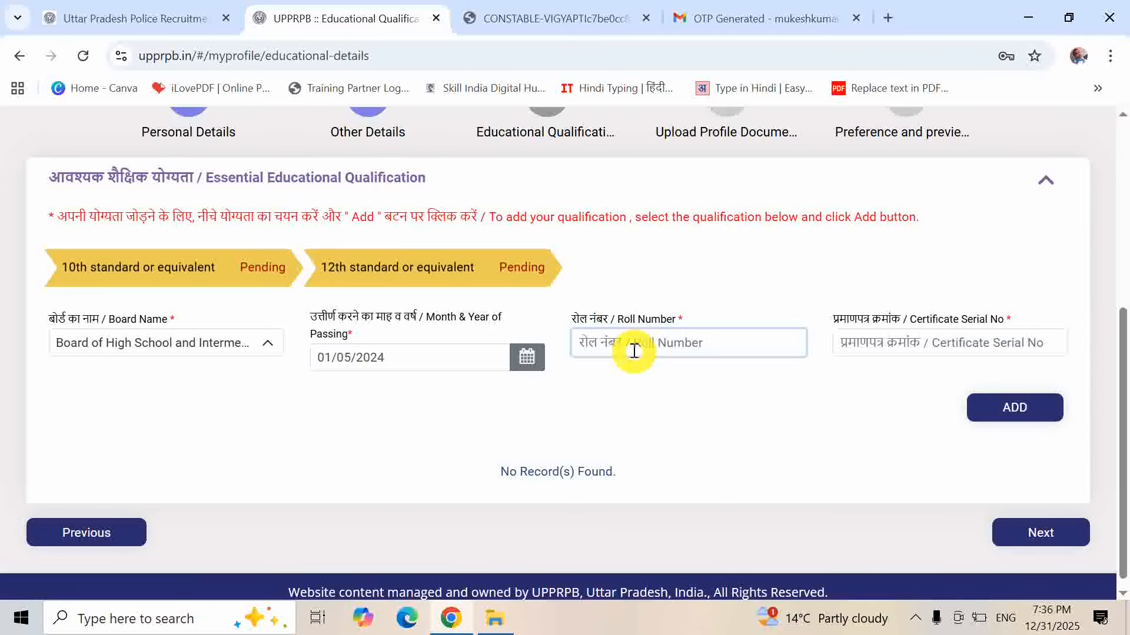
text(89898989)
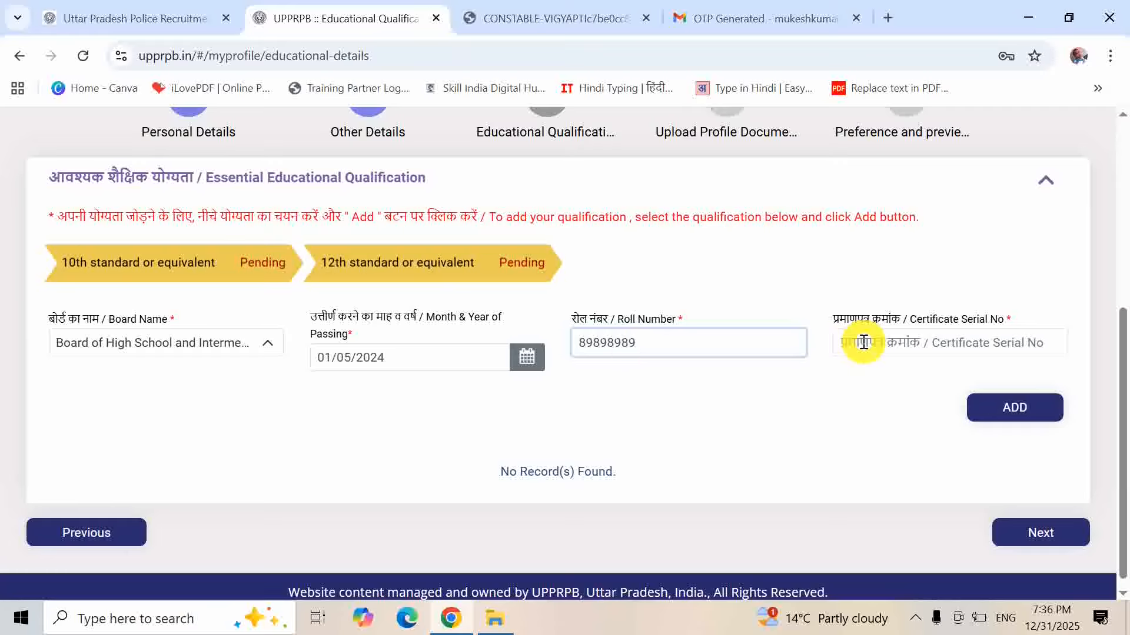
click(863, 341)
text(89898989)
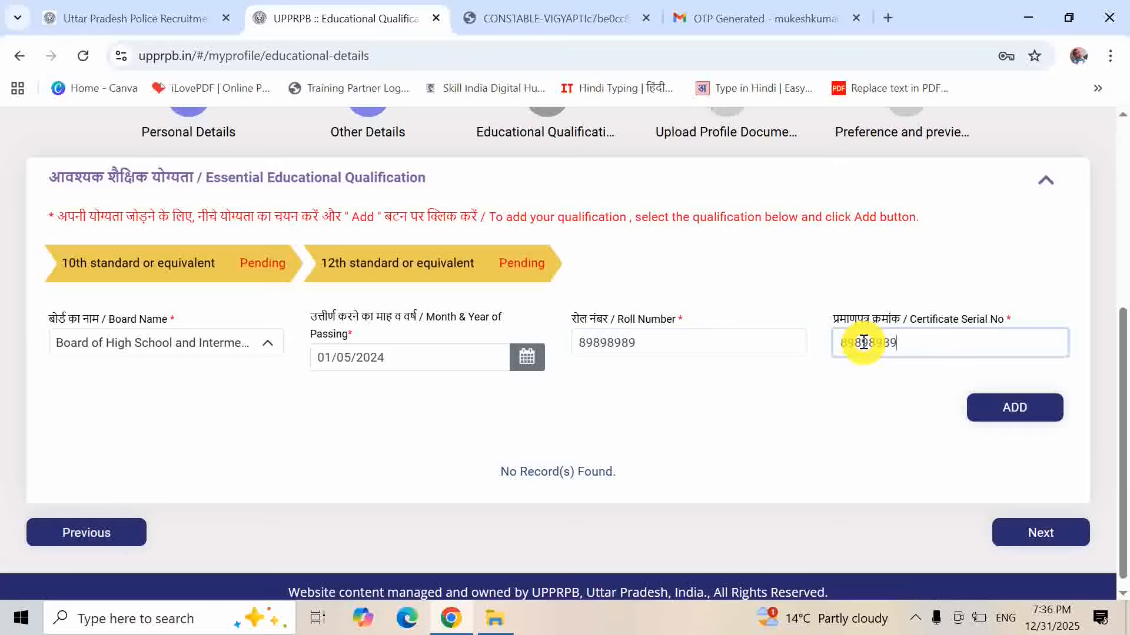
click(1015, 408)
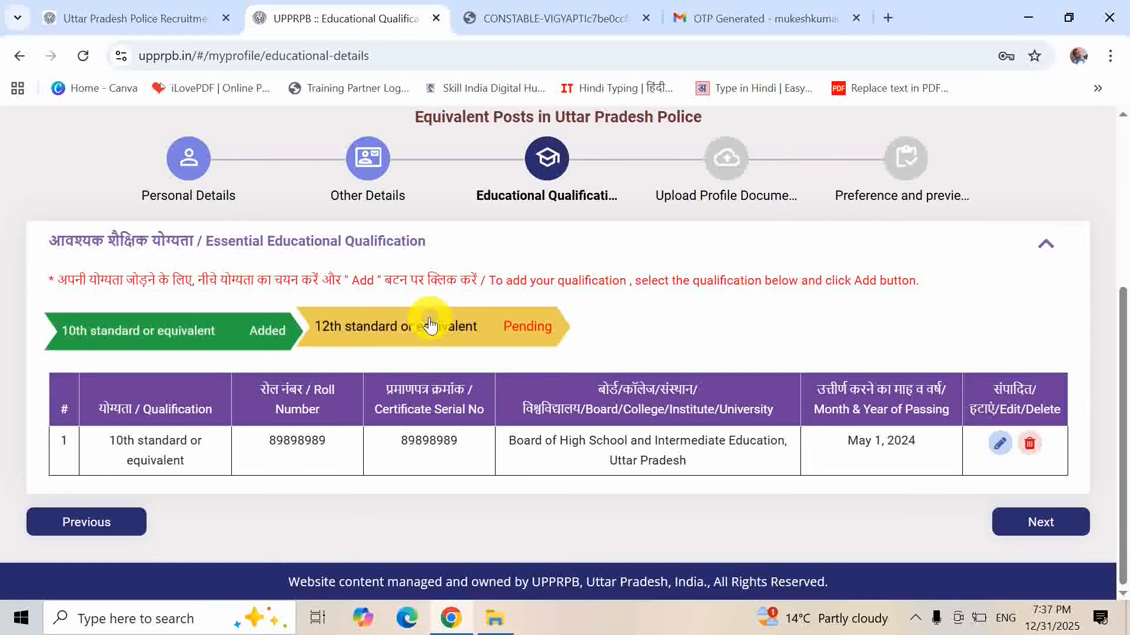
- Choose Bihar School Examination Board, Patna as the 12th standard board
click(430, 329)
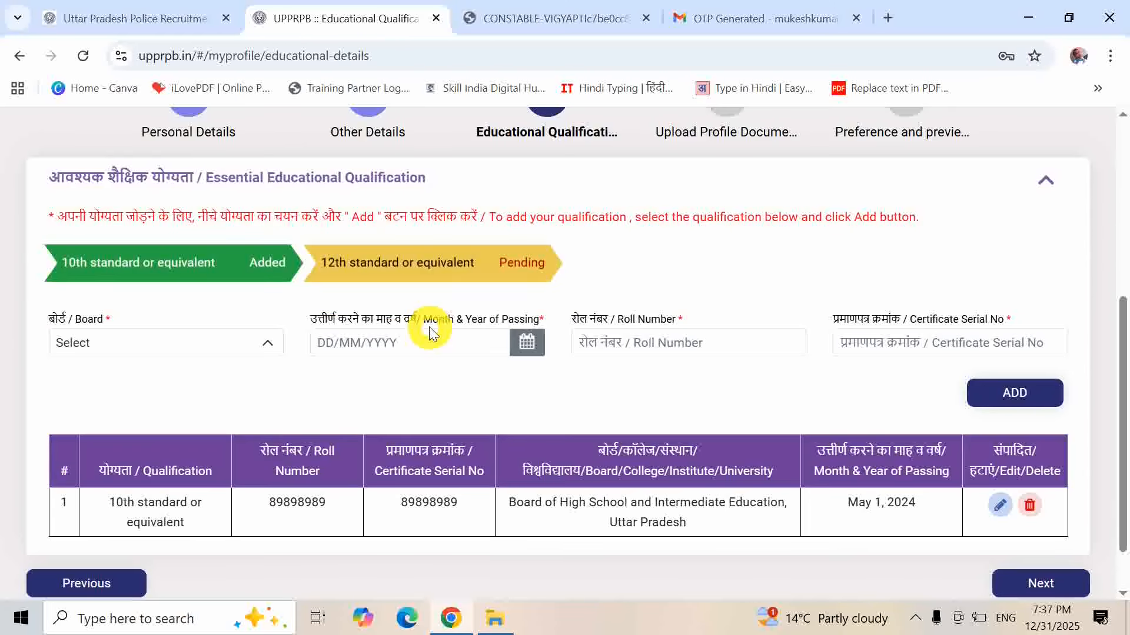
click(170, 347)
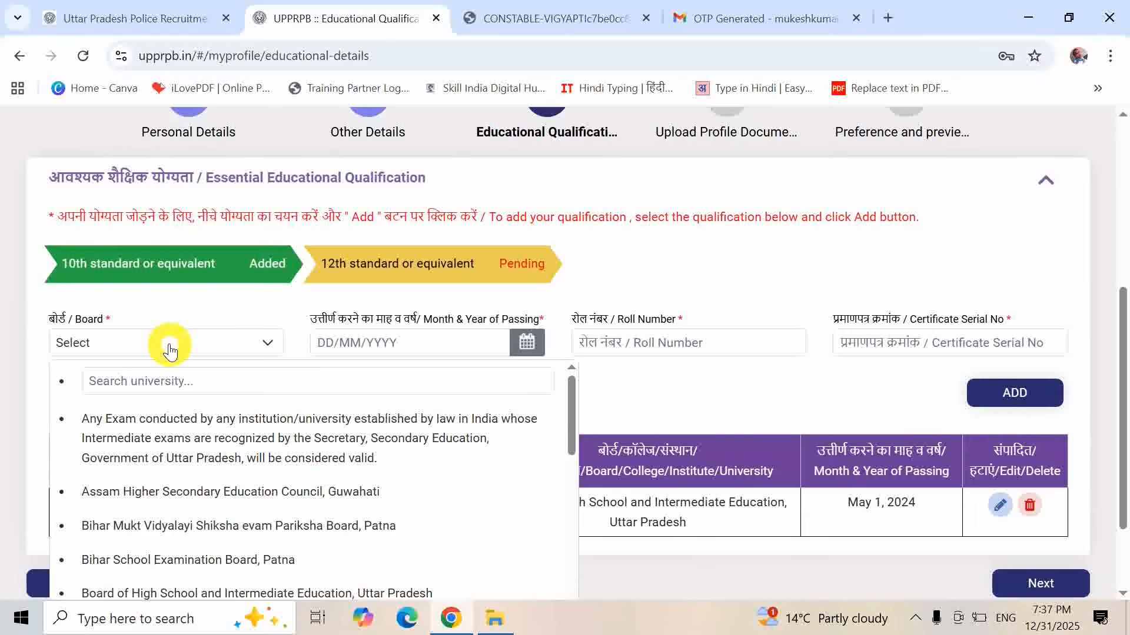
click(169, 375)
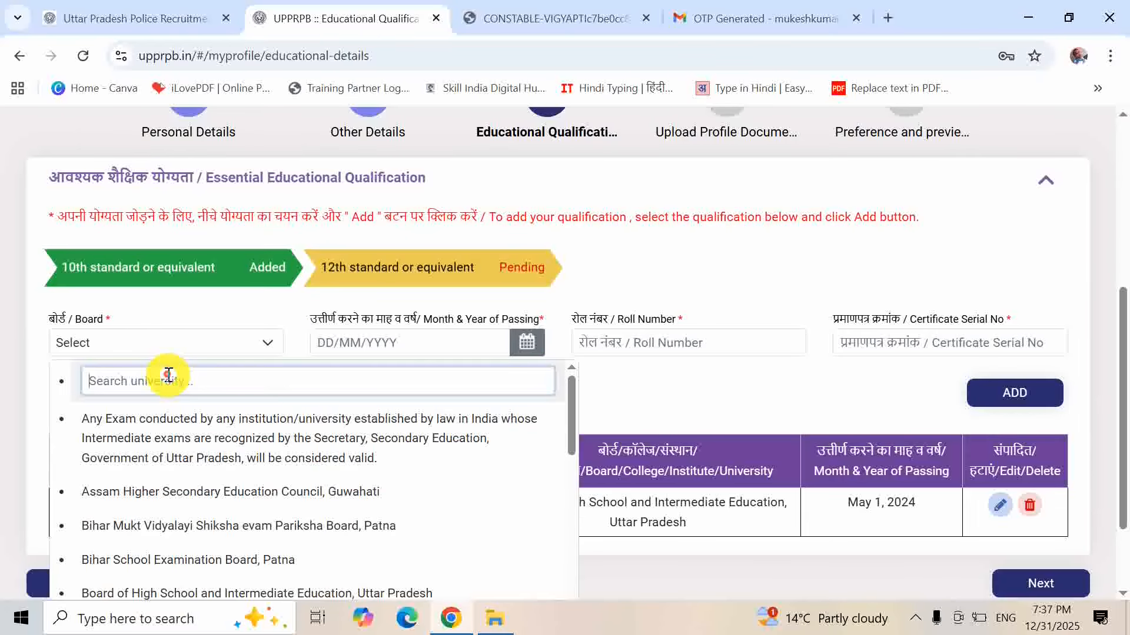
text(up)
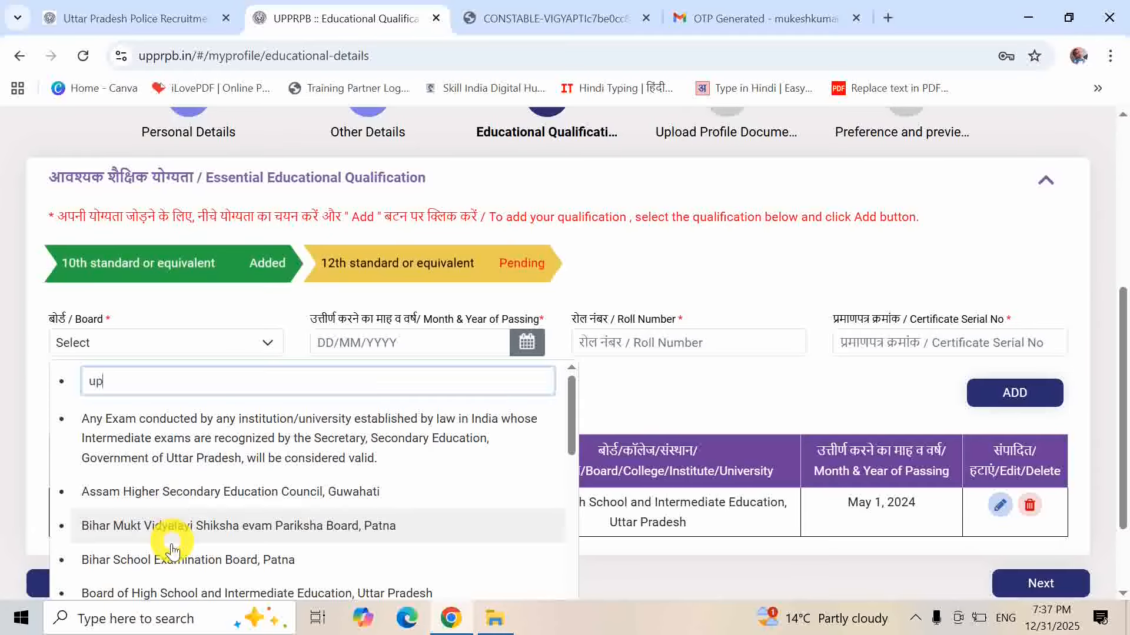
click(165, 559)
- Set the 12th passing date to 25/05/2024, enter the roll and certificate serial numbers, and add the record
click(527, 344)
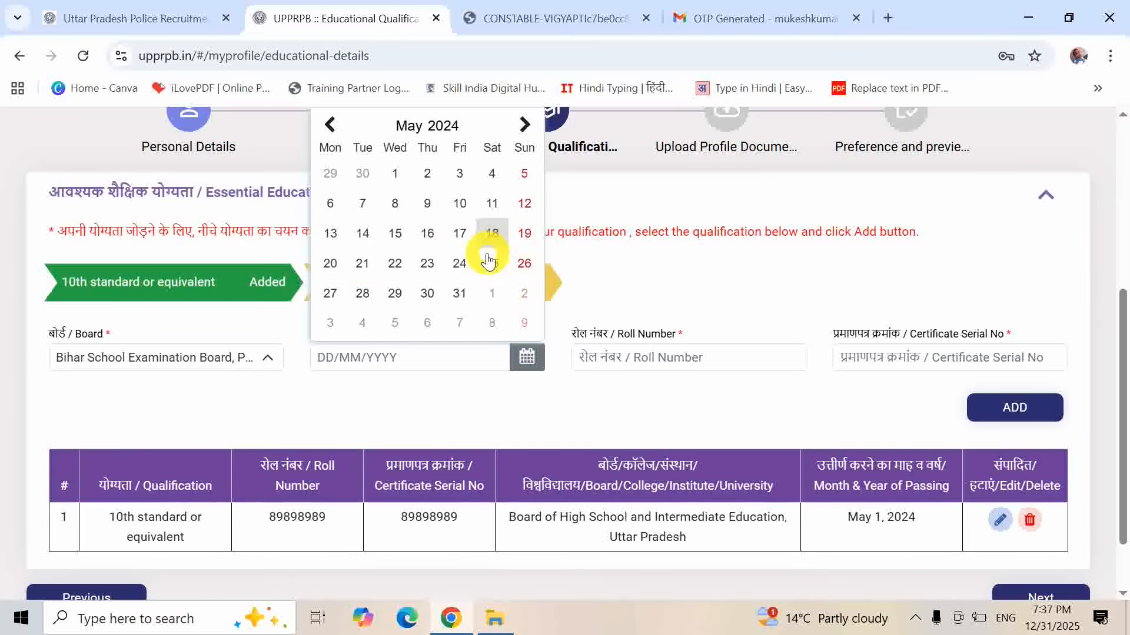
click(492, 263)
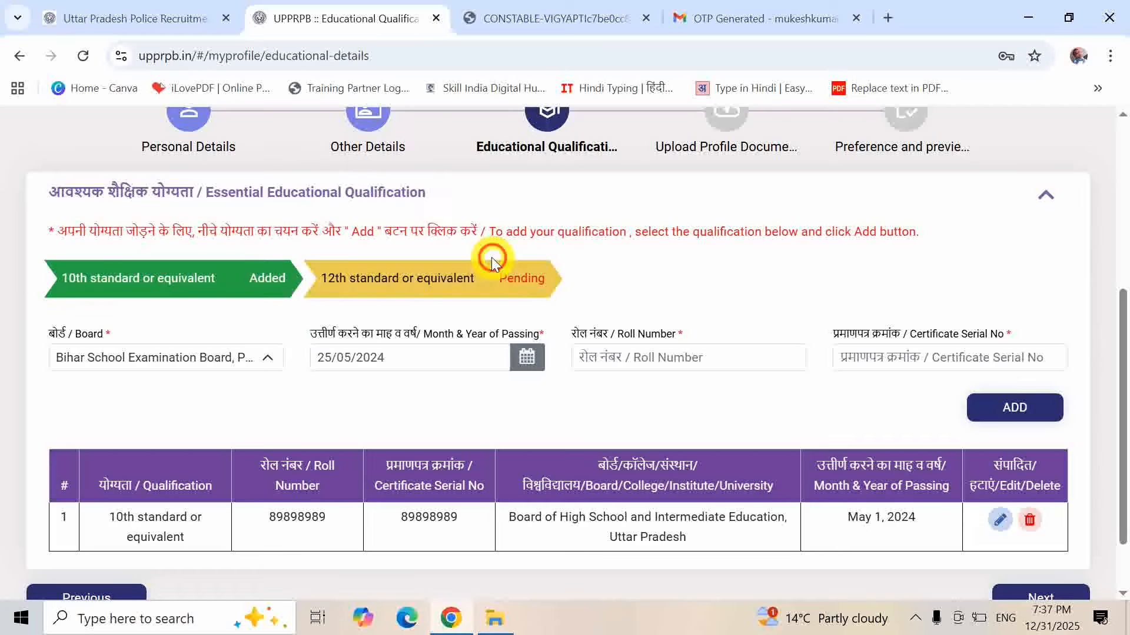
click(699, 357)
text(90909)
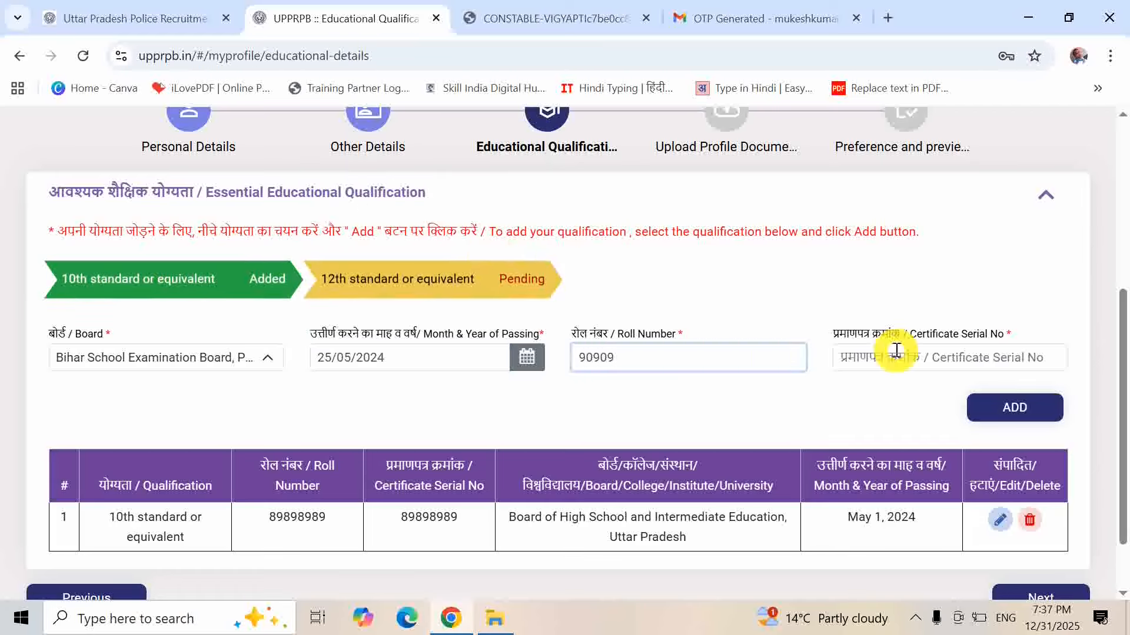
click(895, 359)
text(io)
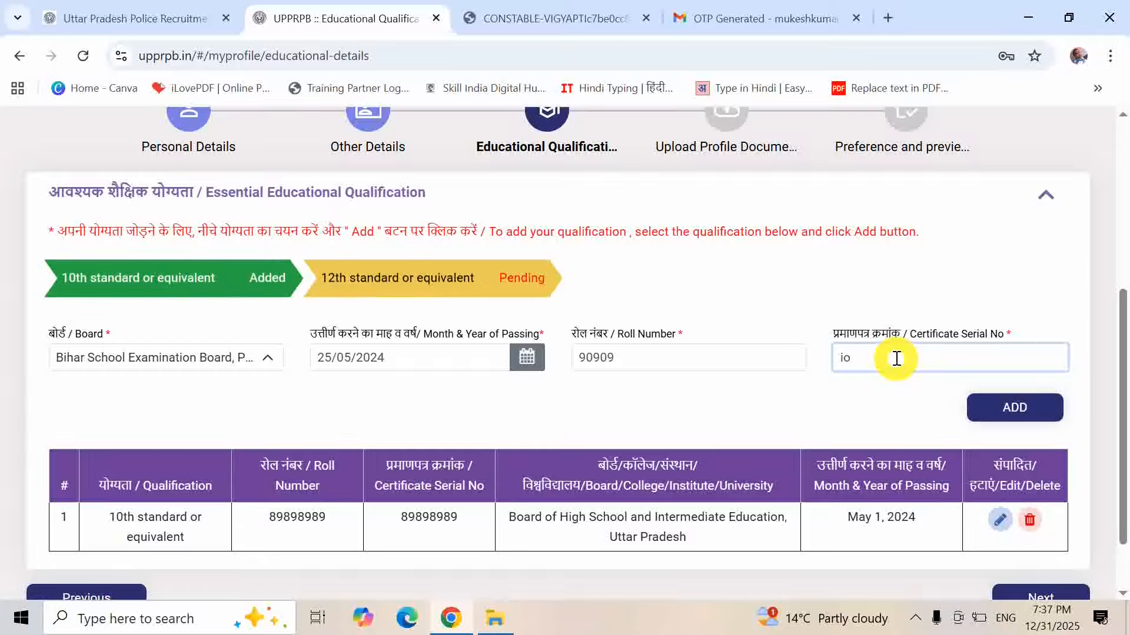
key(BackSpace)
key(BackSpace)
text(9)
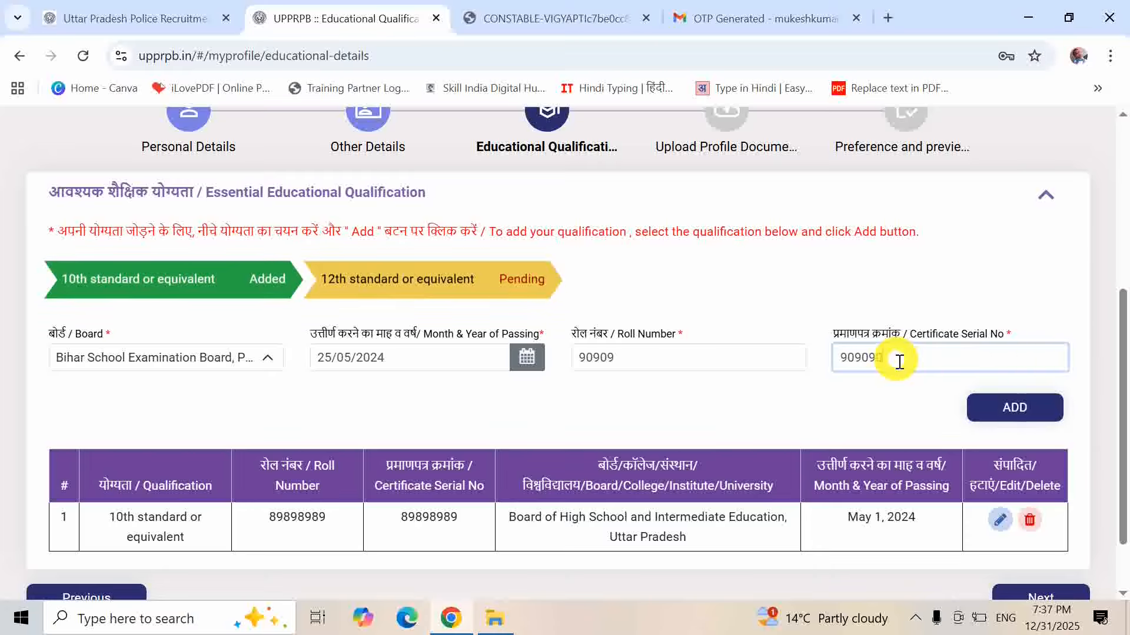
text(09090)
click(1011, 407)
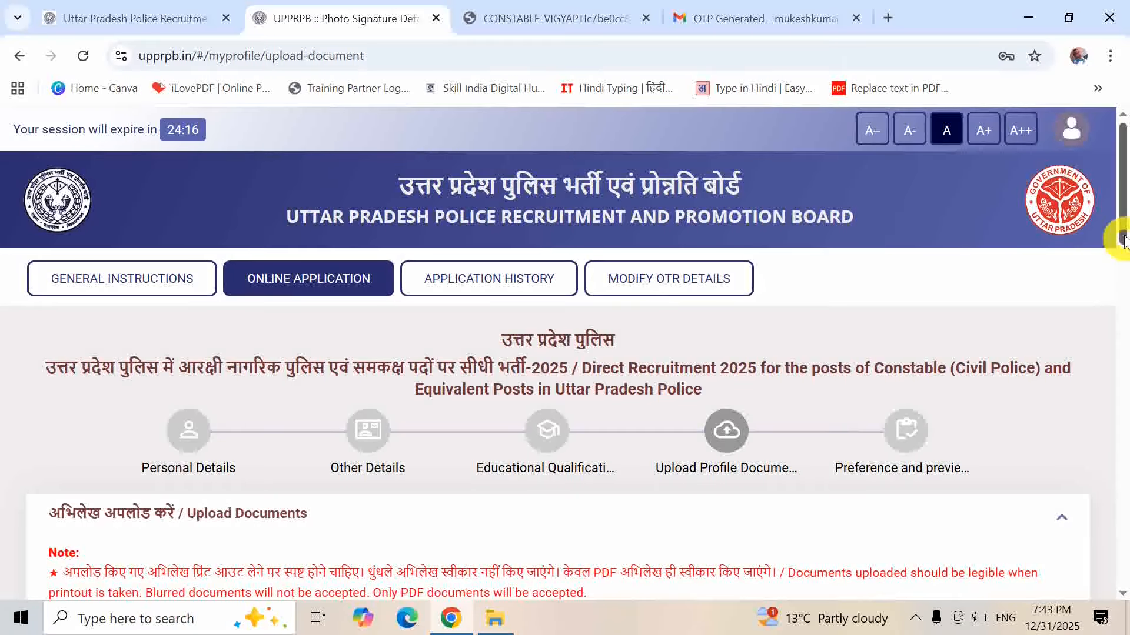
drag(1122, 230, 1117, 320)
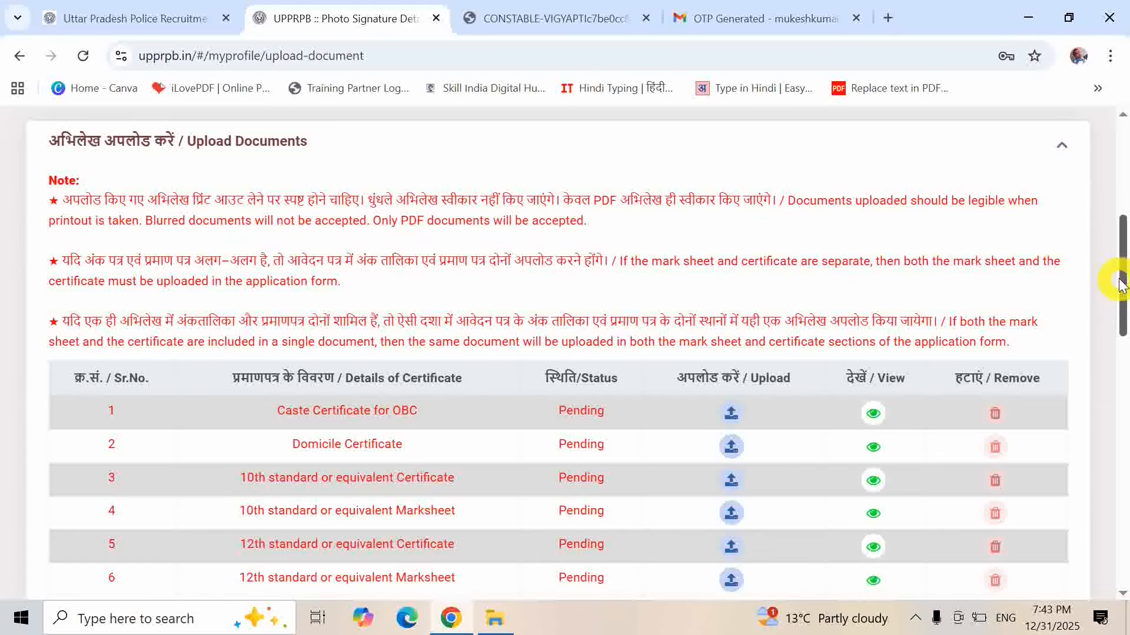
drag(1124, 288, 1122, 330)
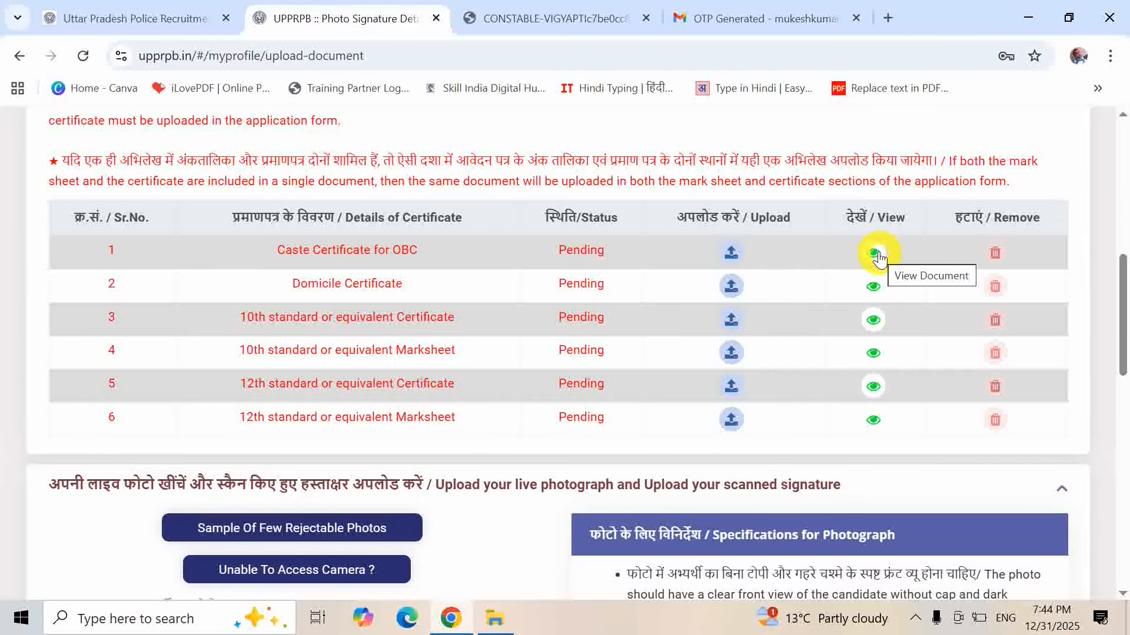
click(733, 253)
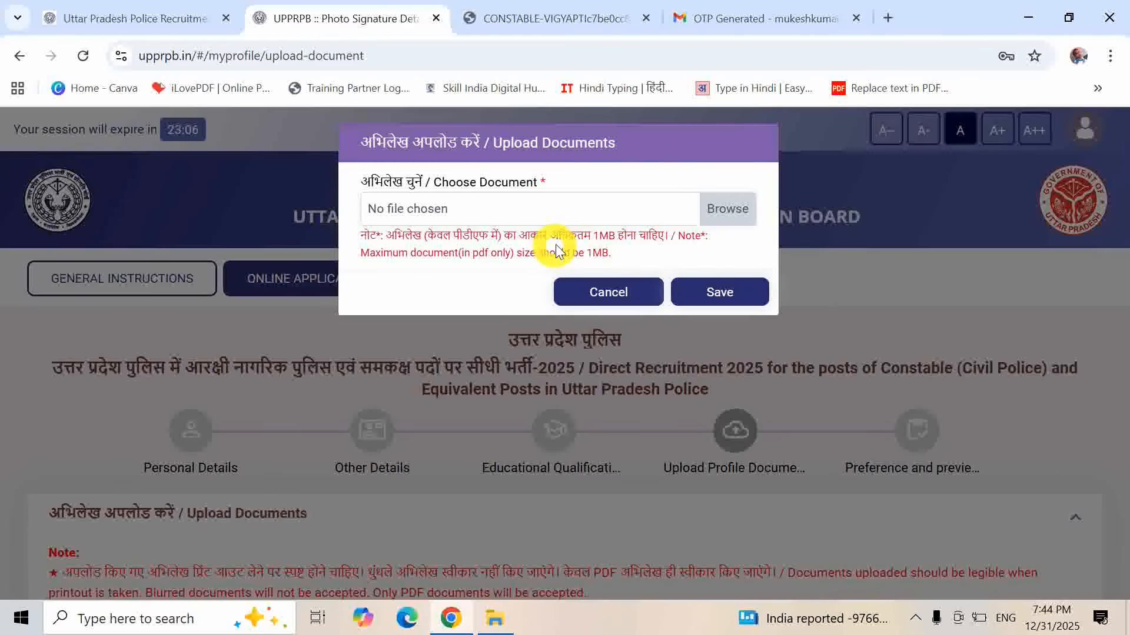
click(621, 290)
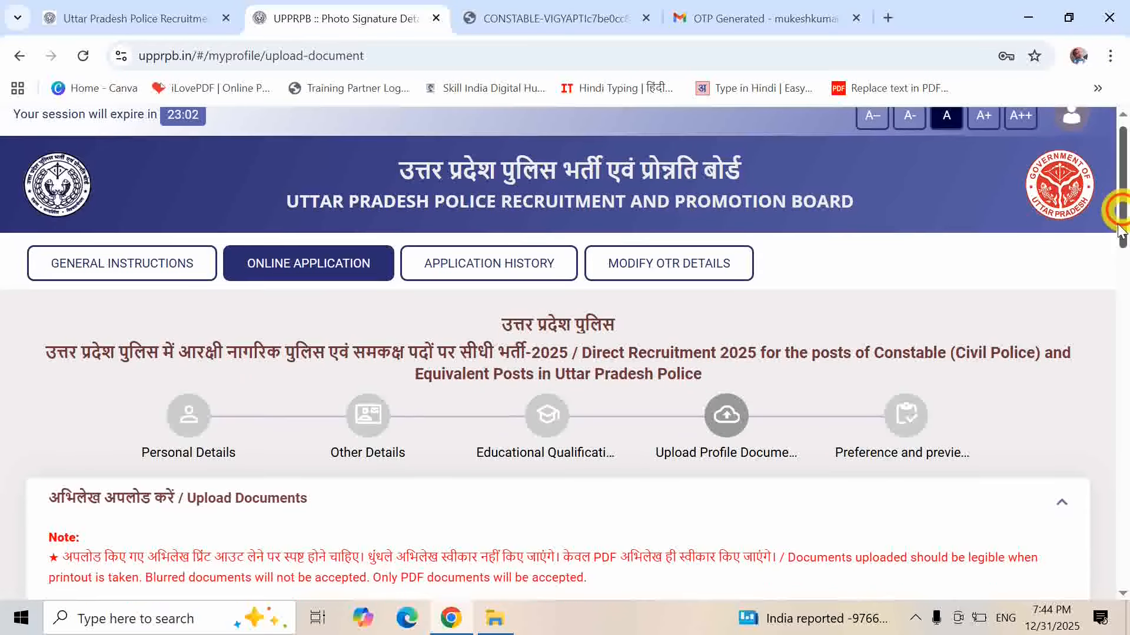
drag(1122, 215, 1114, 333)
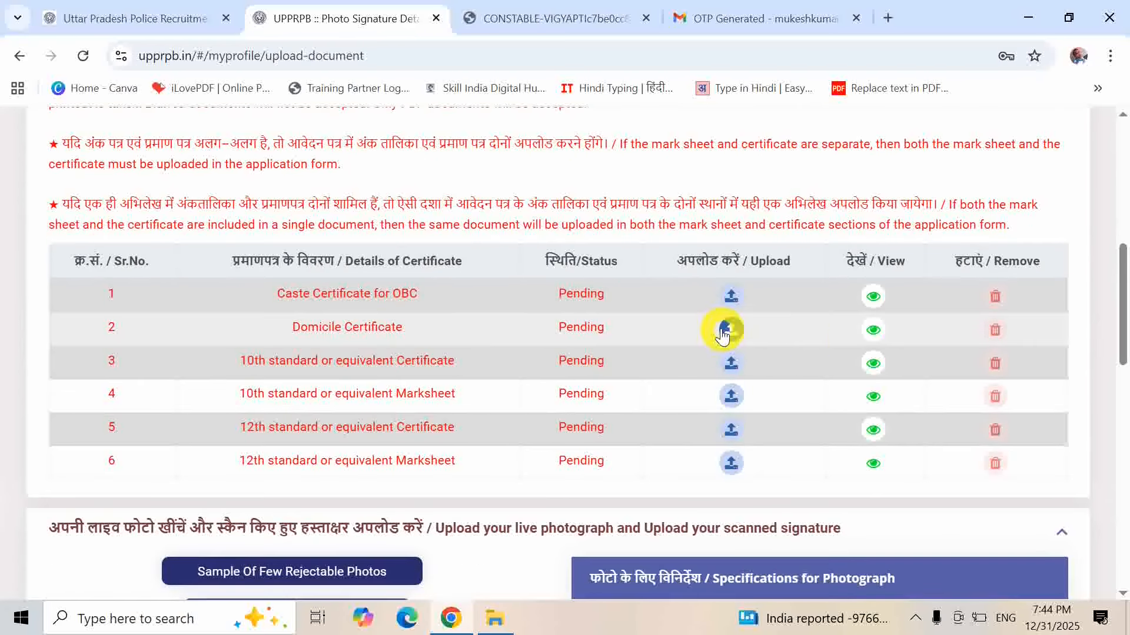
click(725, 330)
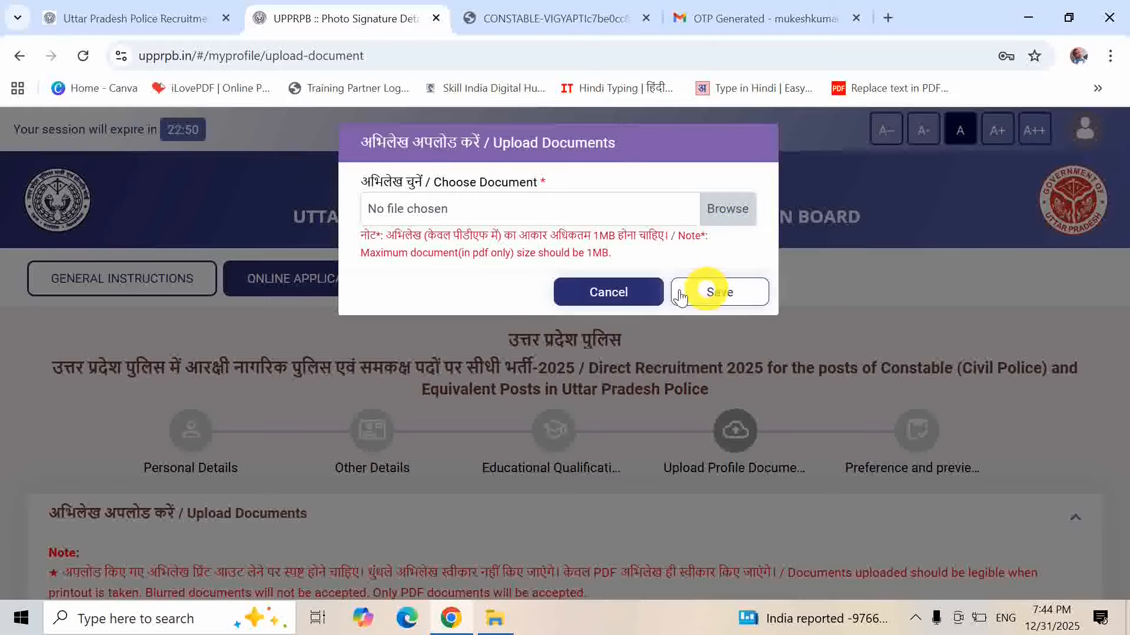
click(645, 301)
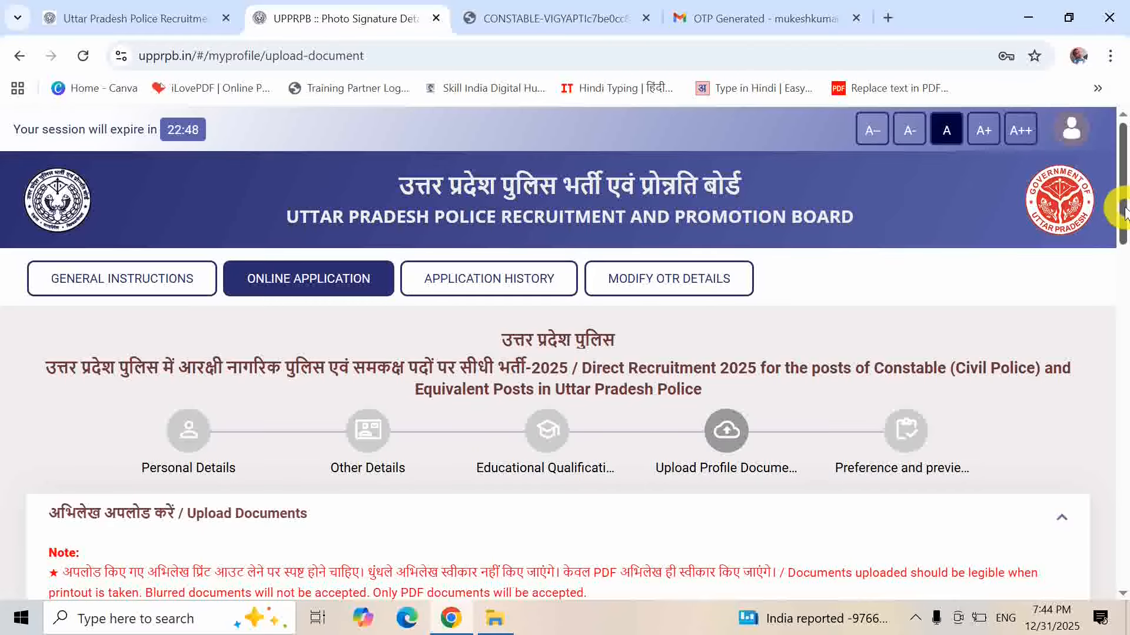
drag(1121, 209, 1123, 335)
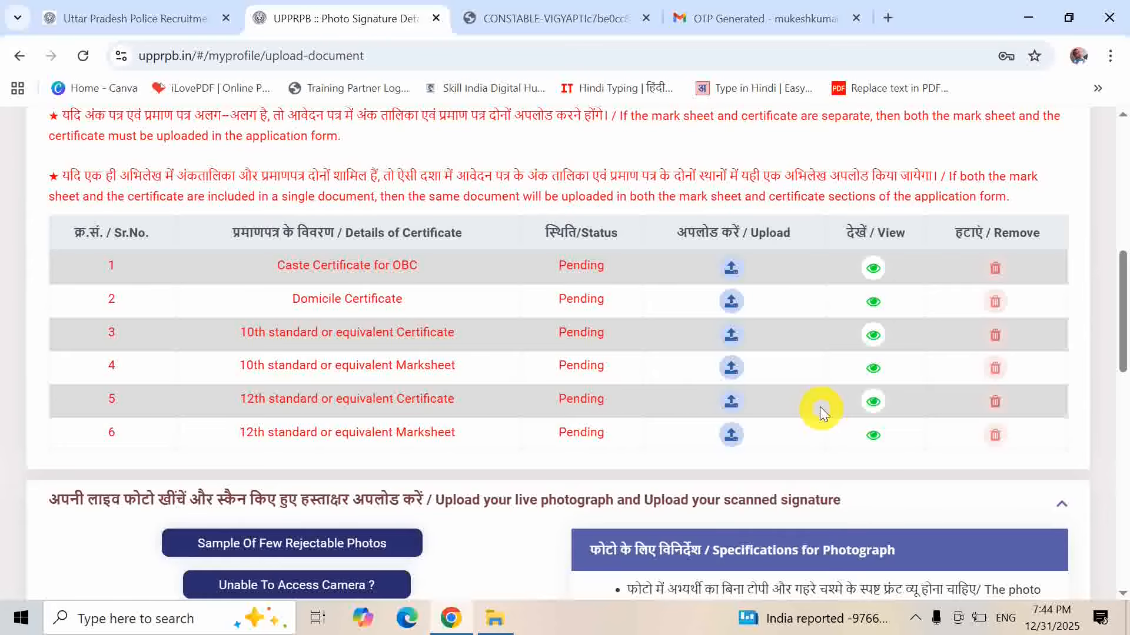
click(730, 435)
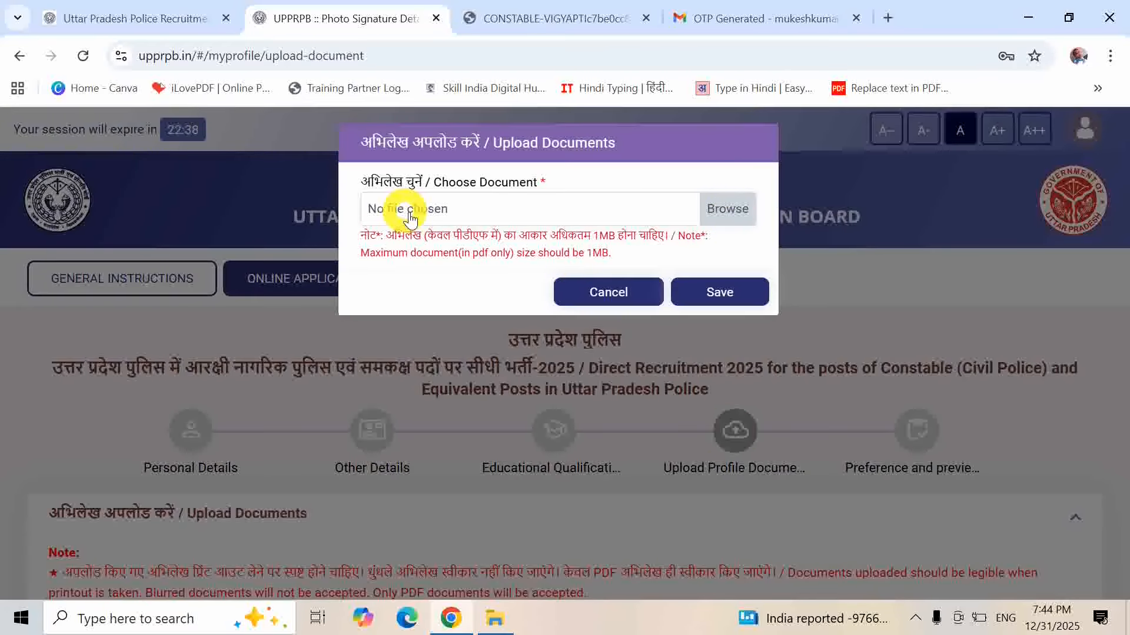
click(640, 293)
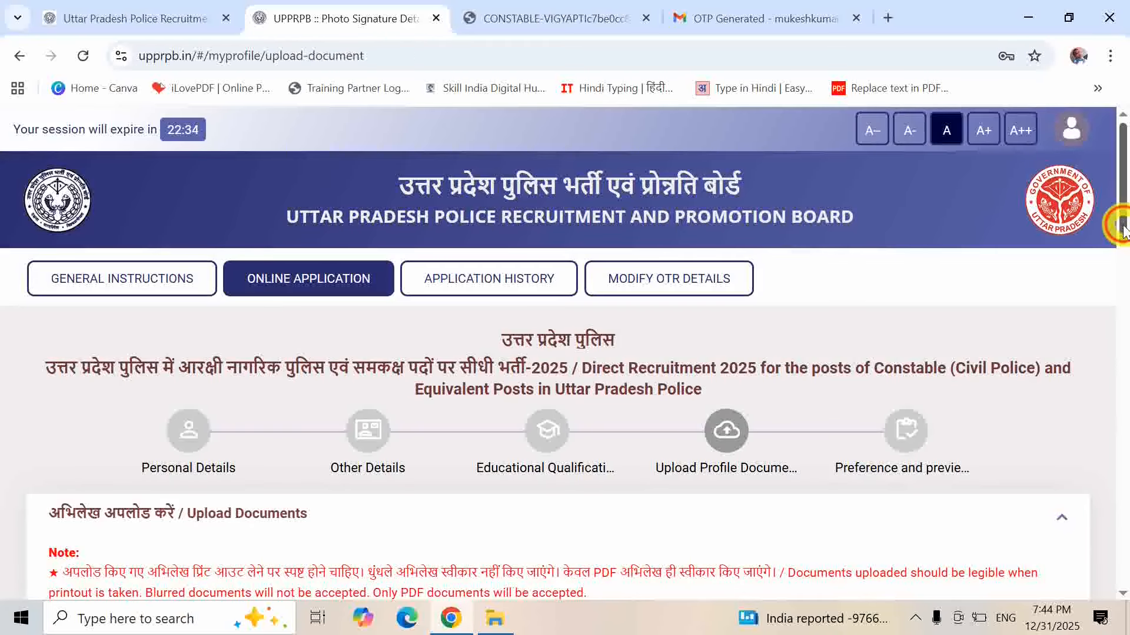
drag(1122, 227, 1120, 353)
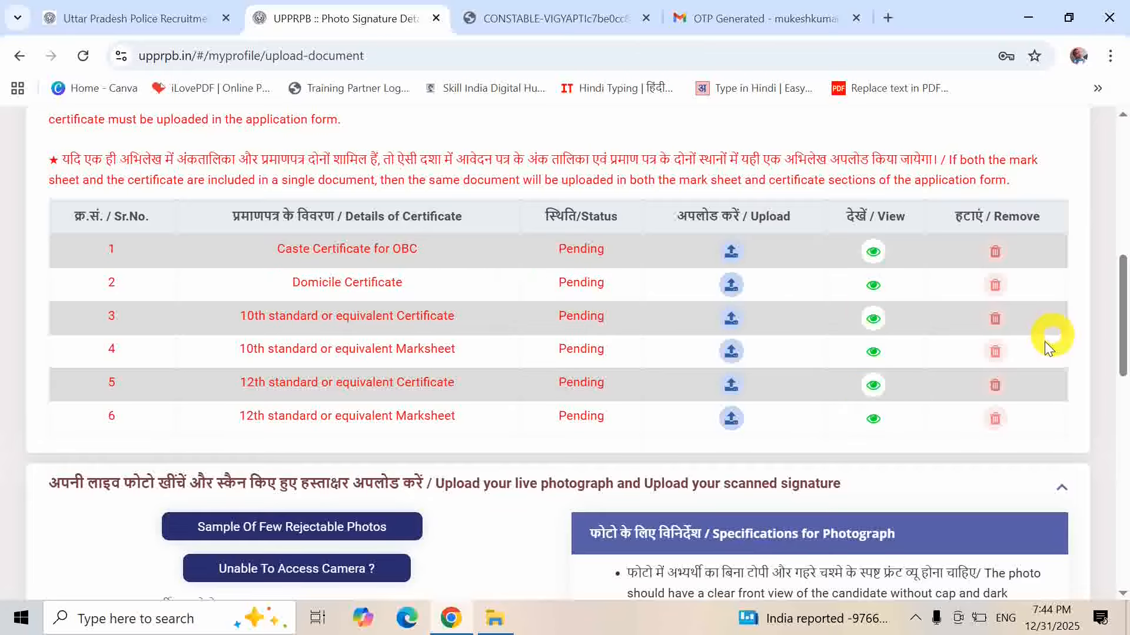
- Scroll down to the Applicant's Photograph section and start the live image capture
drag(1122, 300, 1125, 390)
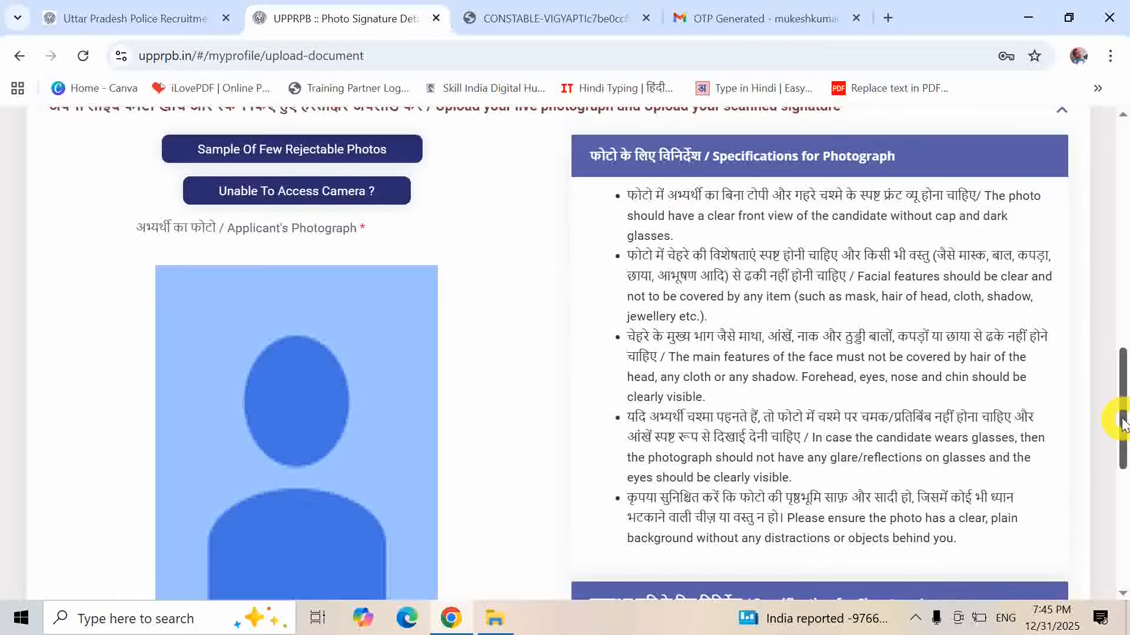
mouse_move(1123, 423)
mouse_down()
mouse_move(1124, 502)
mouse_move(1124, 483)
mouse_up()
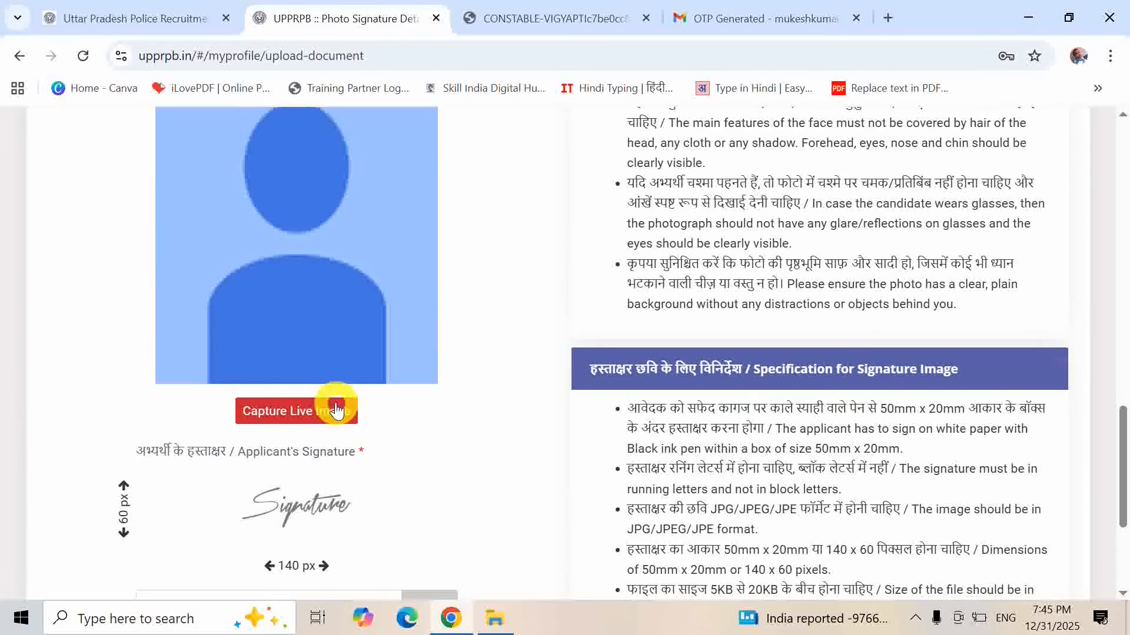
click(296, 414)
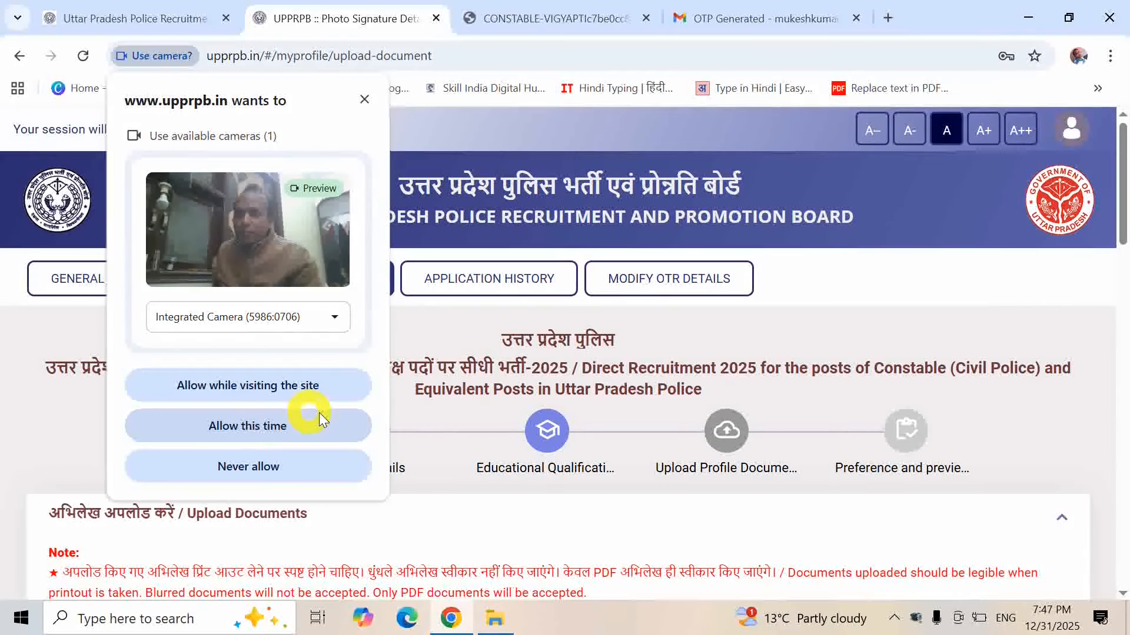
- Allow the site to use the camera this once and bring the live camera feed into view
click(274, 425)
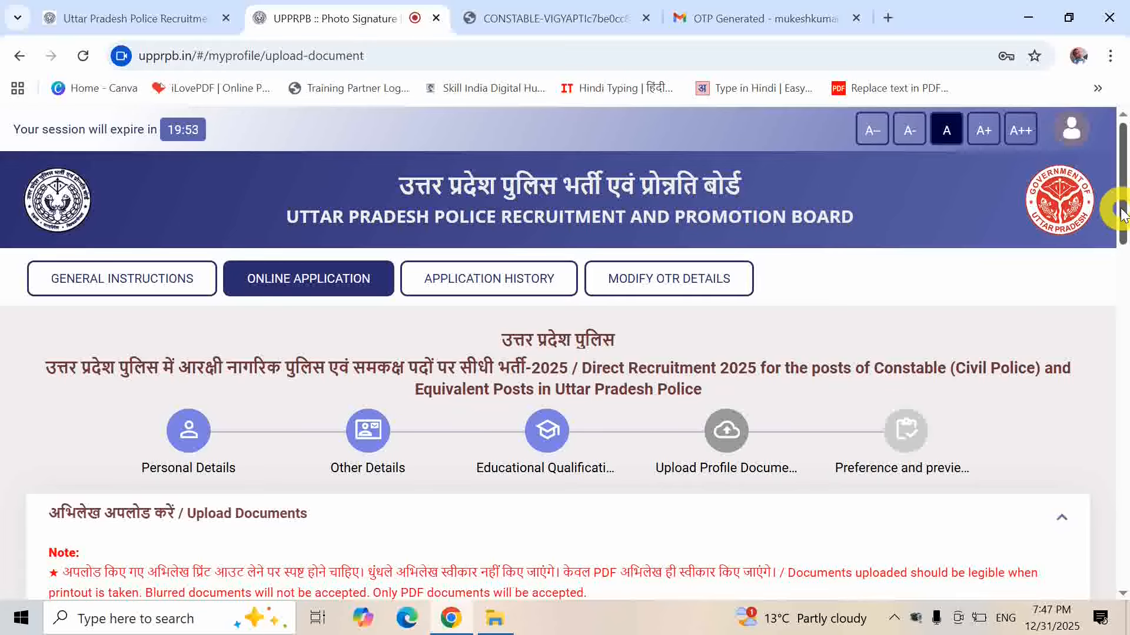
drag(1120, 206, 1117, 235)
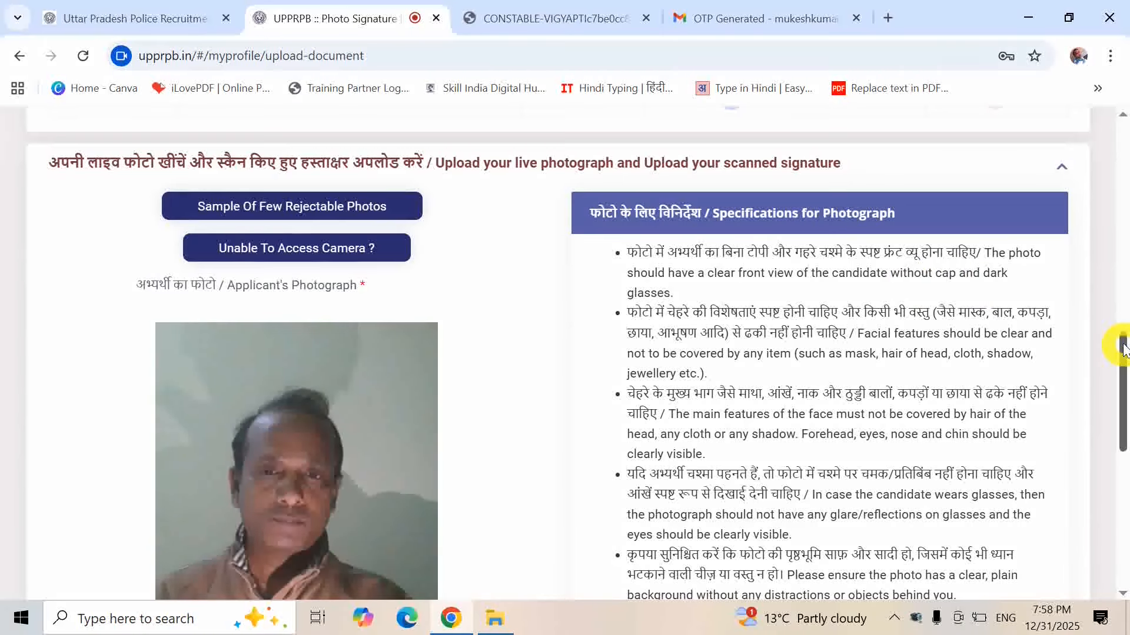
drag(1122, 341, 1107, 486)
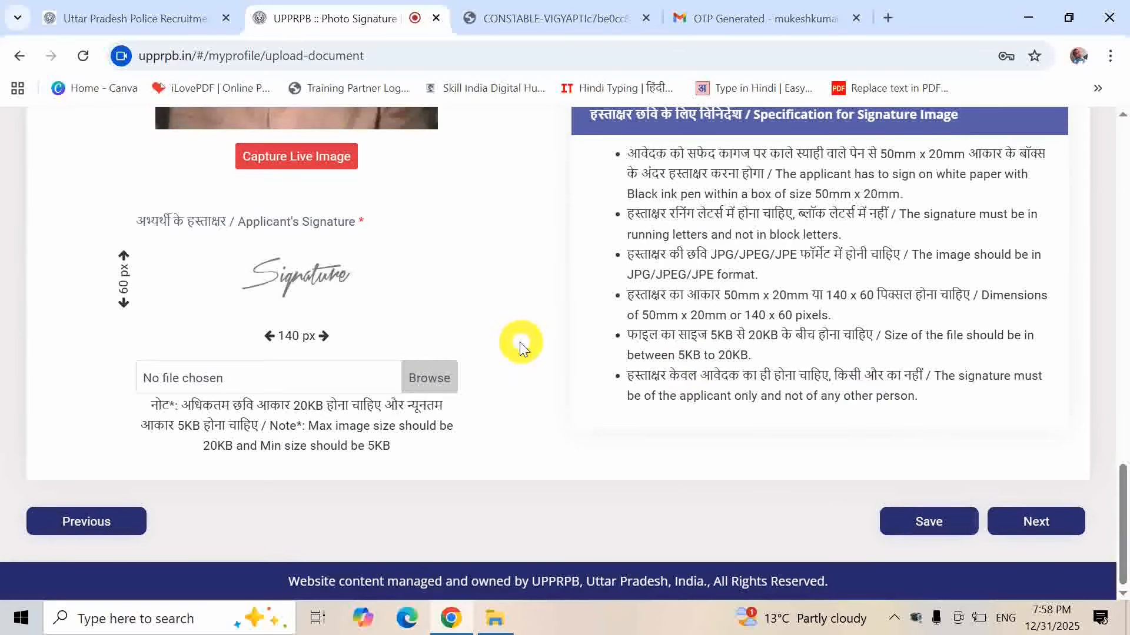